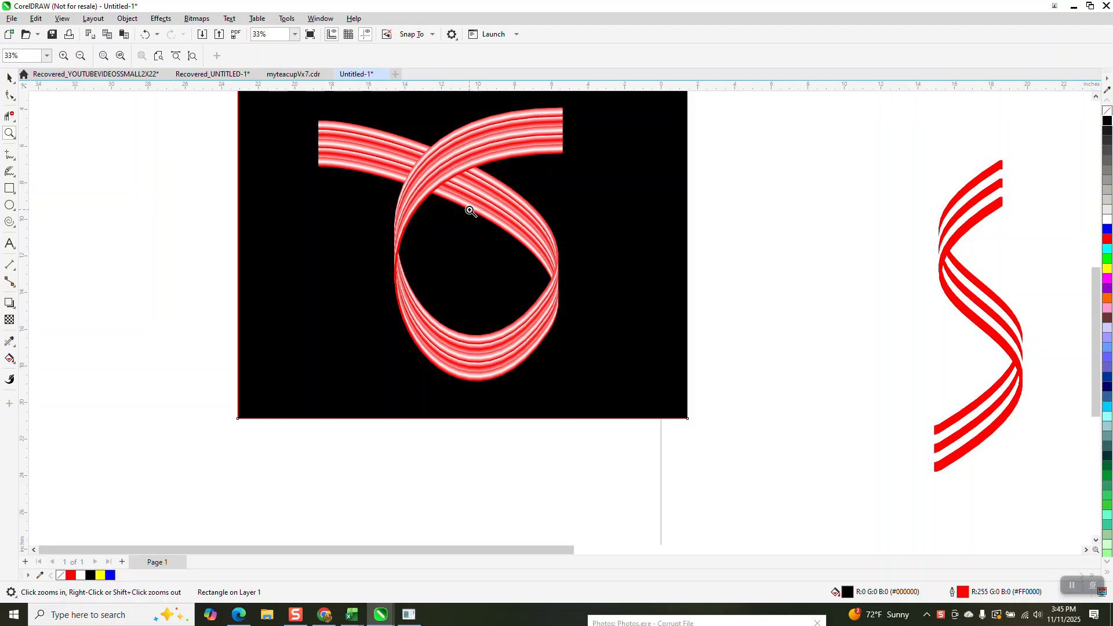
Step: Examine the finished red-and-white striped ribbon loop on the black background up close and beside the other samples
scroll(507, 216, down, 1)
drag(428, 123, 582, 248)
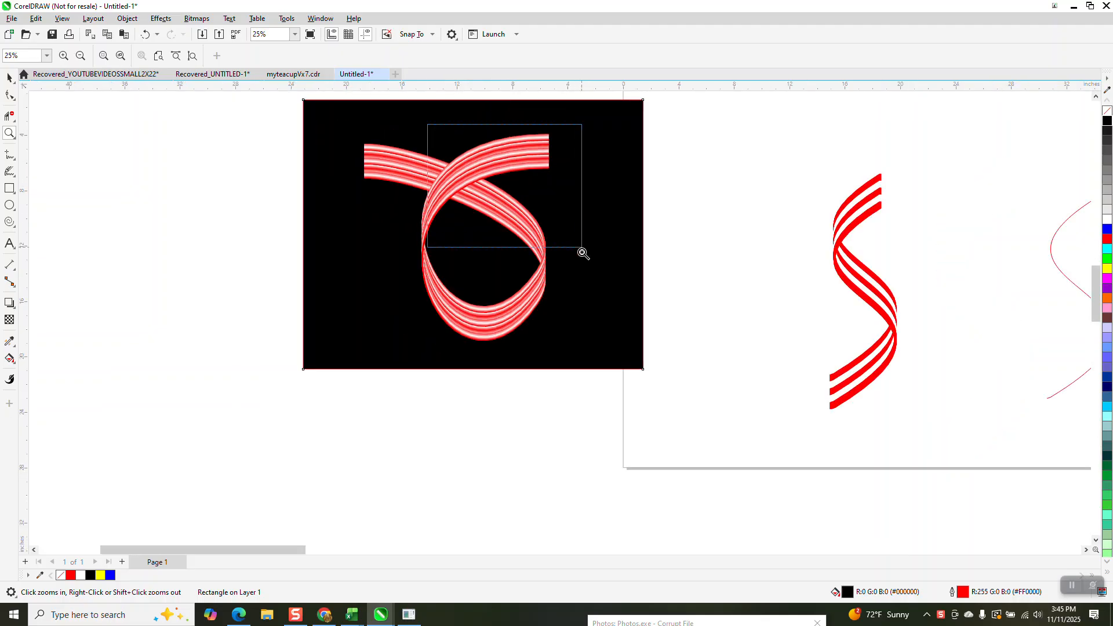
scroll(502, 203, down, 2)
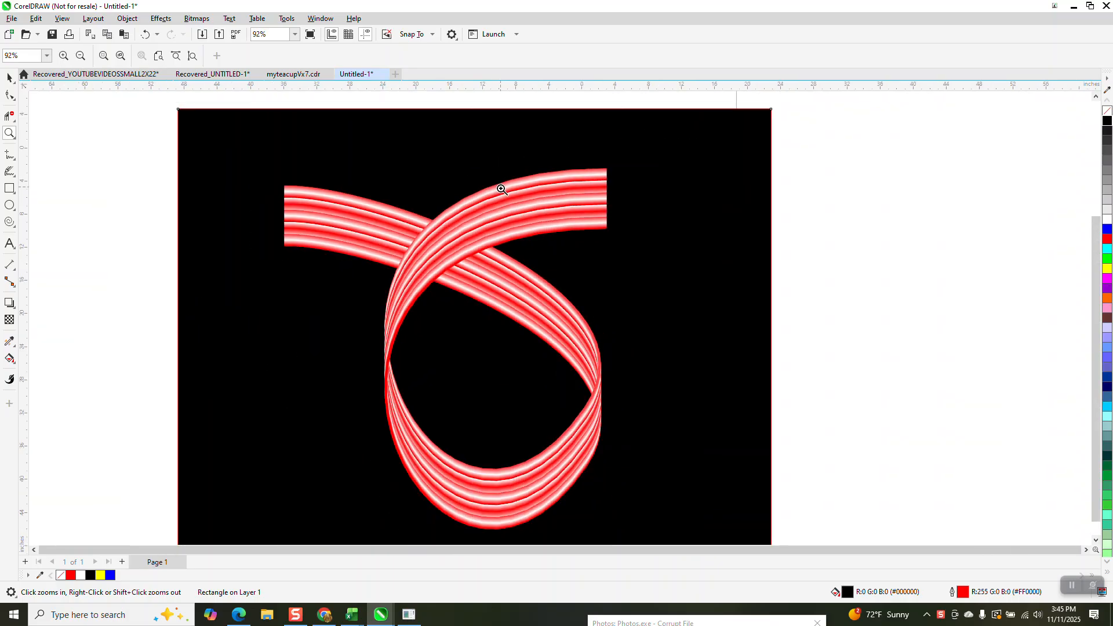
scroll(500, 193, down, 2)
scroll(521, 197, up, 5)
scroll(510, 186, down, 2)
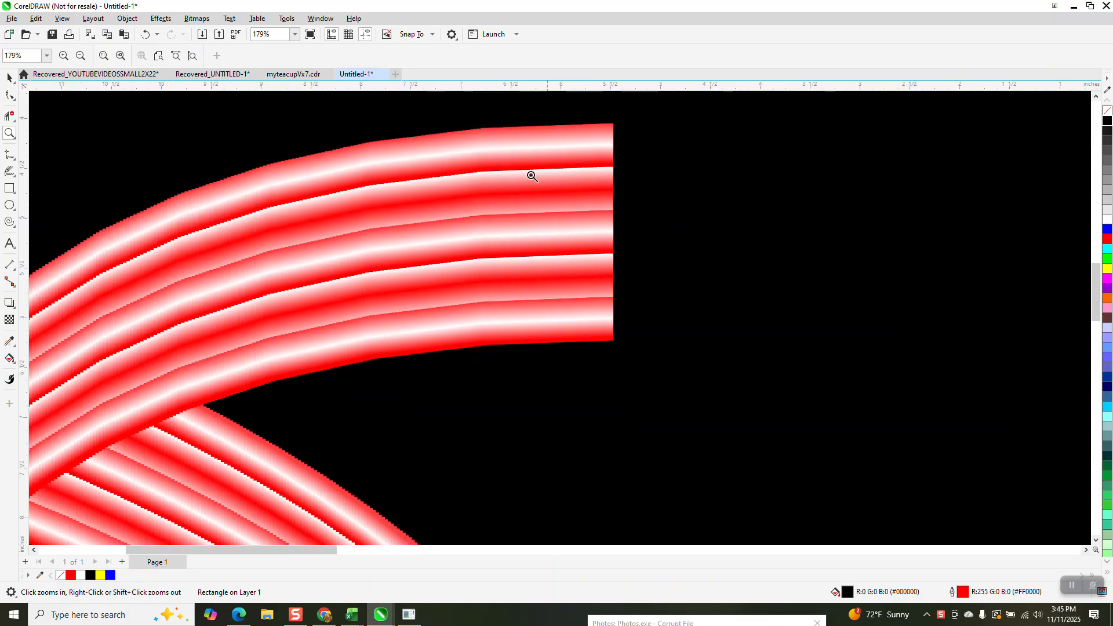
scroll(509, 185, down, 2)
scroll(441, 241, down, 1)
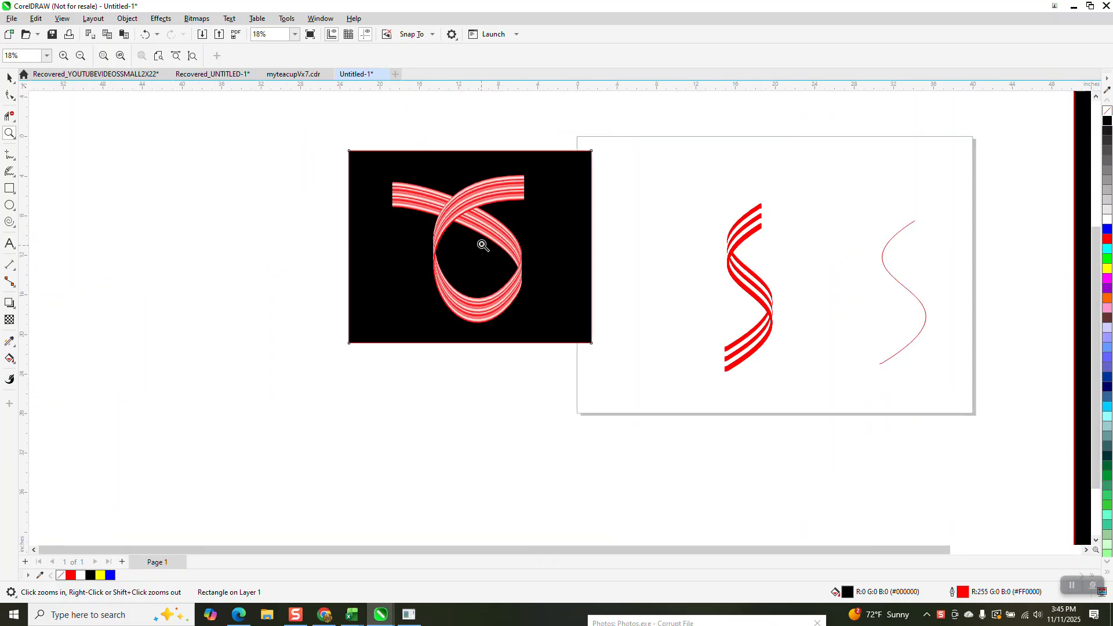
Step: Draw a freehand looping curve with crossing ends in the empty area beside the black ribbon sample
click(15, 177)
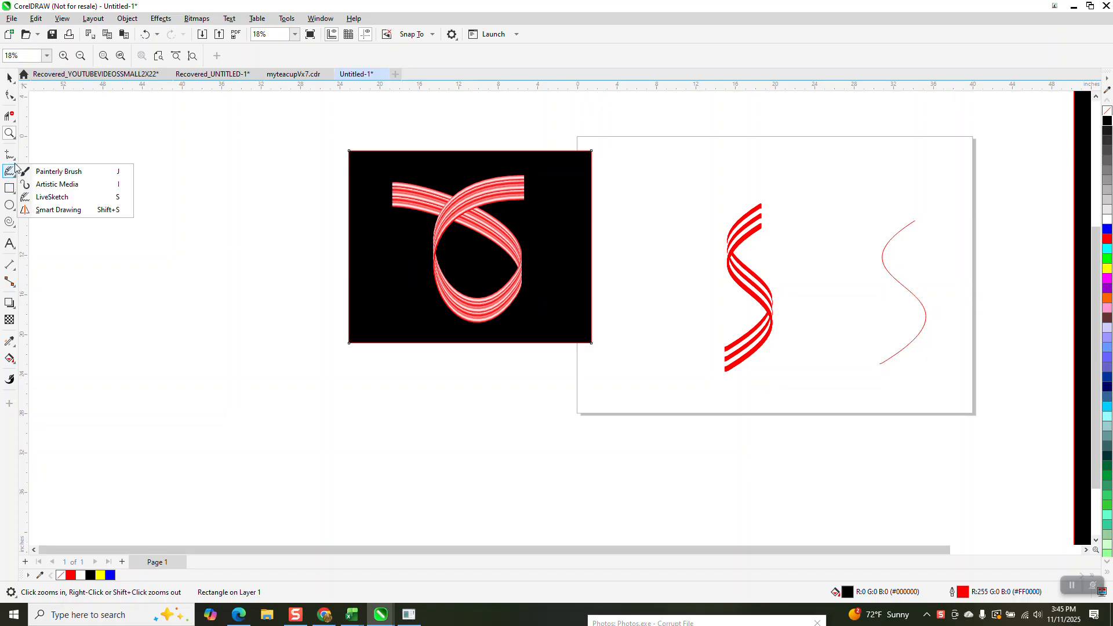
click(14, 156)
click(52, 155)
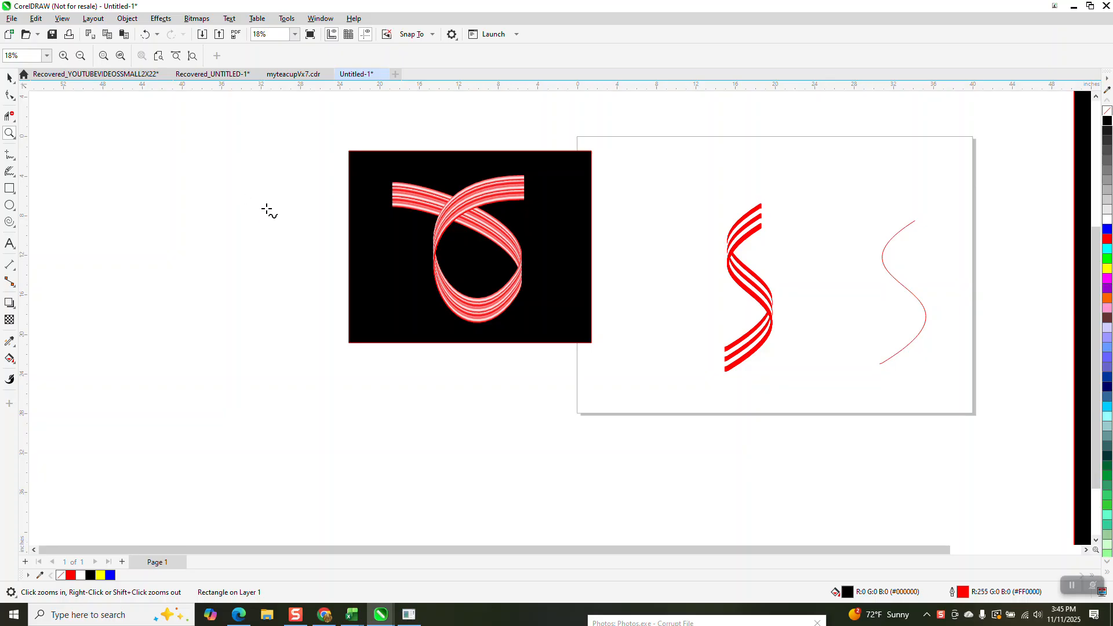
mouse_move(291, 202)
mouse_down()
mouse_move(225, 231)
mouse_move(237, 277)
mouse_move(313, 288)
mouse_move(303, 253)
mouse_move(242, 222)
mouse_move(181, 233)
mouse_up()
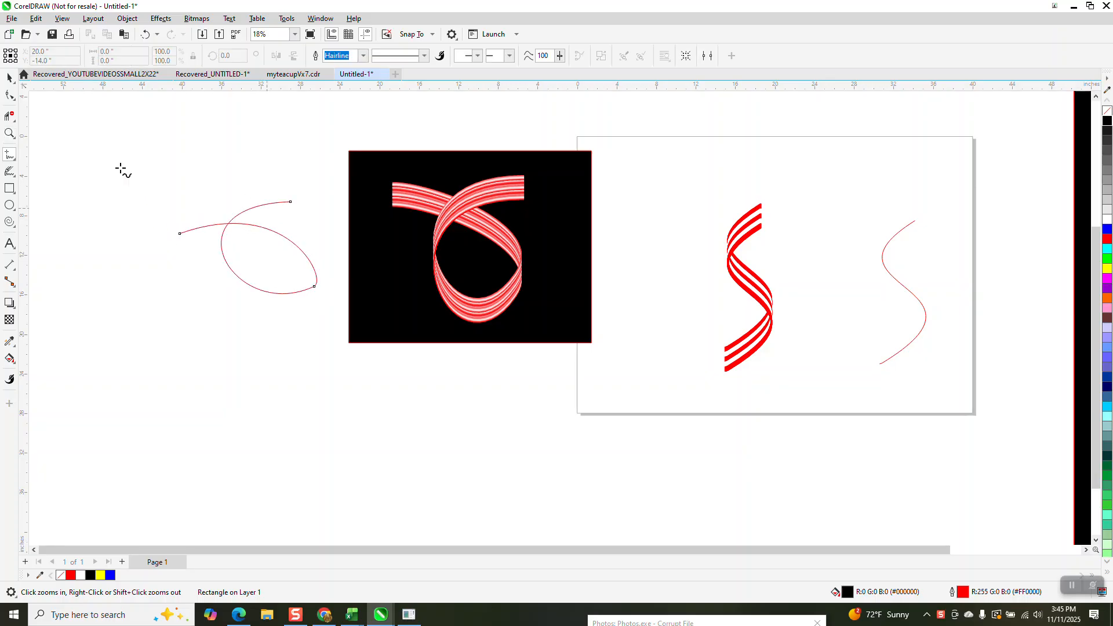
Step: Reshape the loop curve by moving its lower node up and inward and its left end node slightly up and outward
click(10, 116)
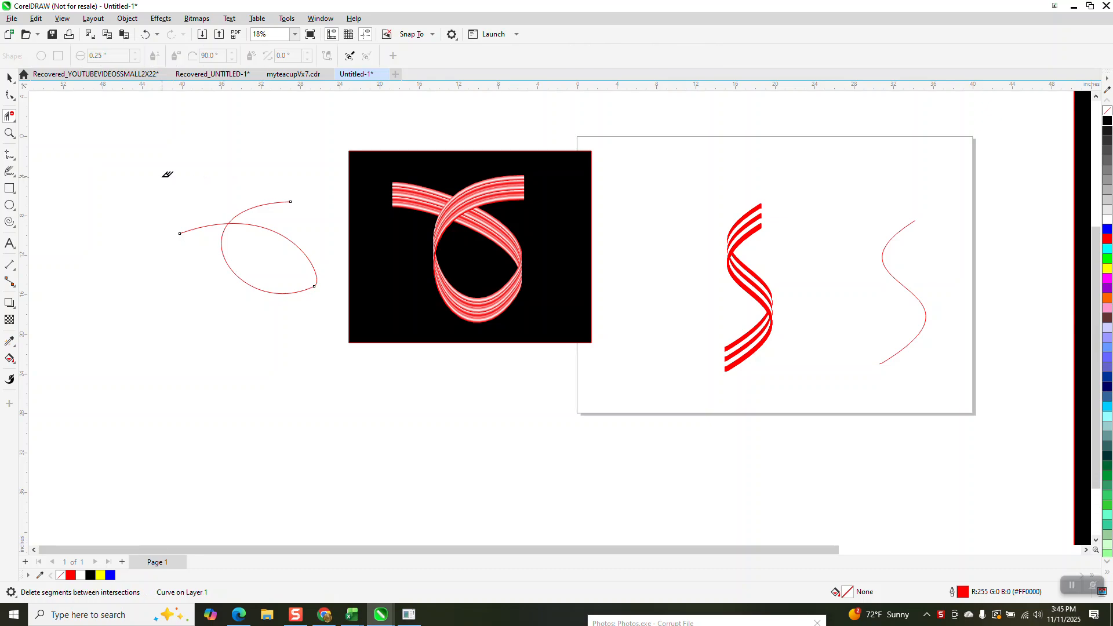
click(9, 133)
drag(144, 154, 392, 354)
key(F10)
click(660, 404)
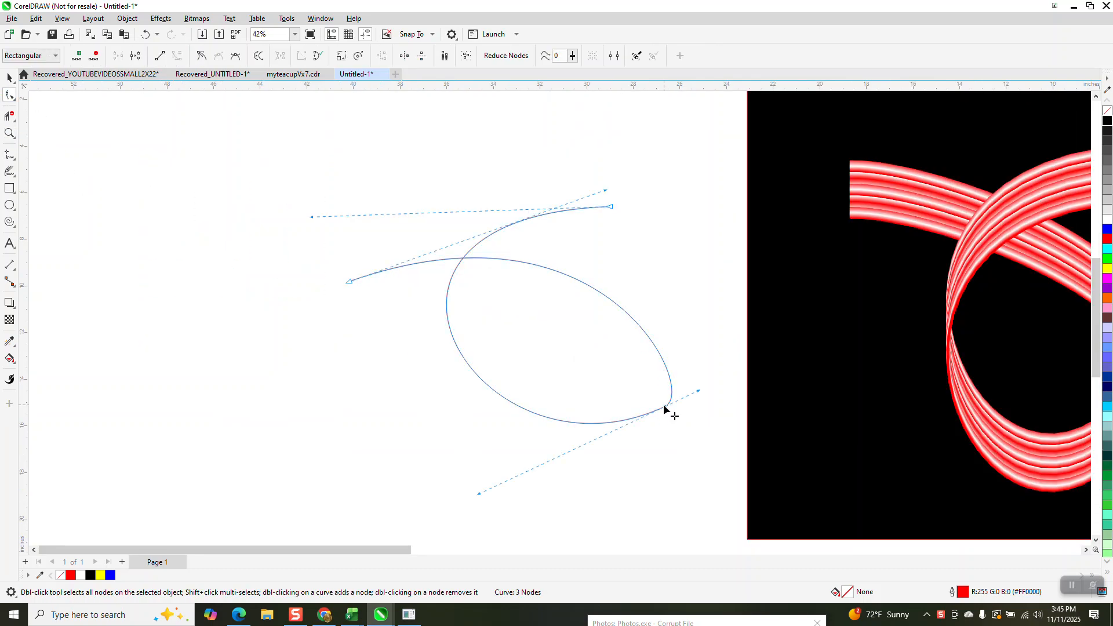
drag(660, 404, 659, 352)
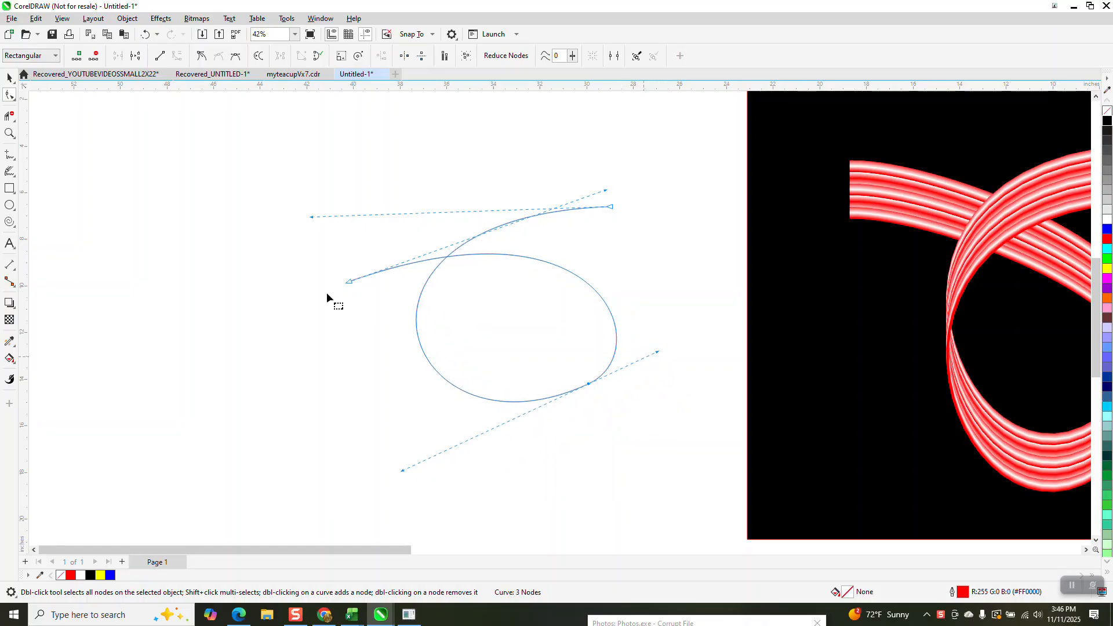
drag(347, 282, 326, 273)
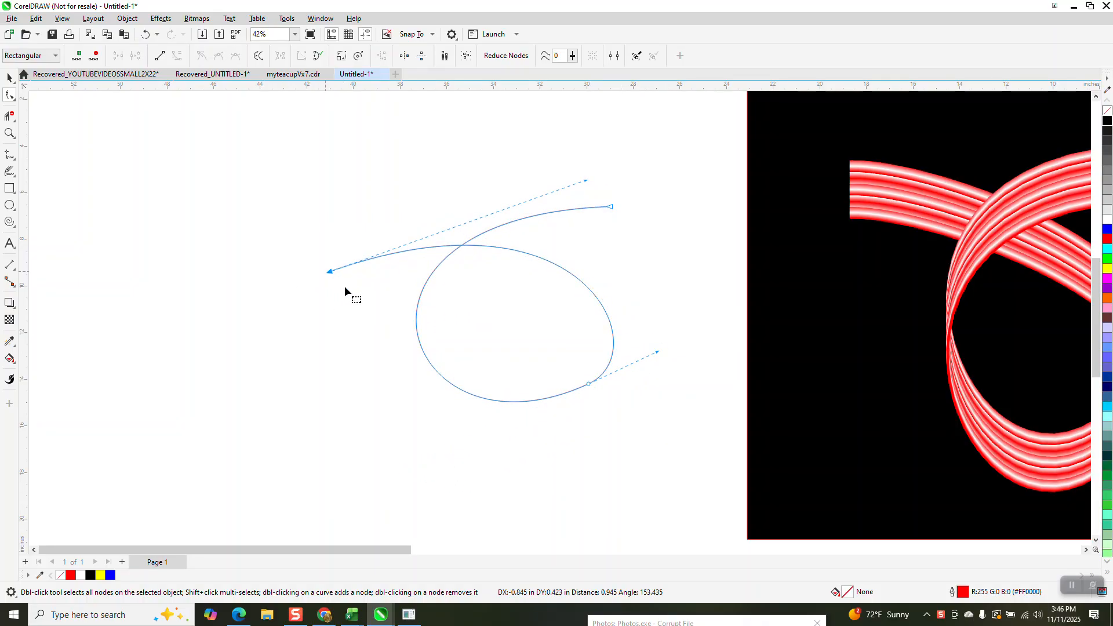
scroll(316, 324, down, 3)
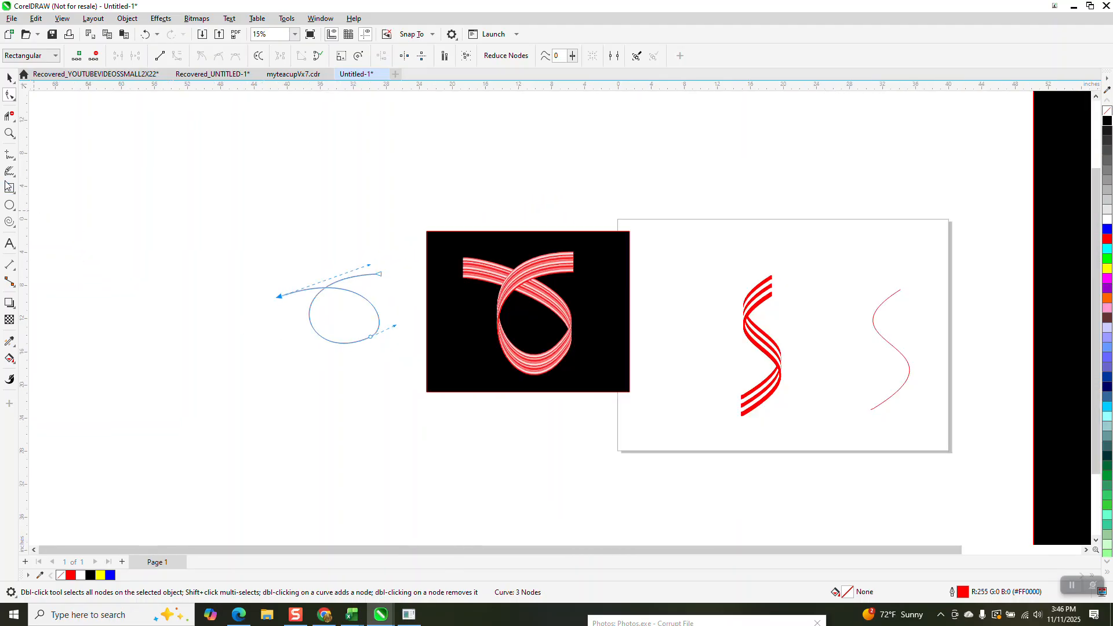
Step: Draw a narrow upright rectangle to the left of the loop curve and set its height to 0.5 inches
click(10, 187)
key(z)
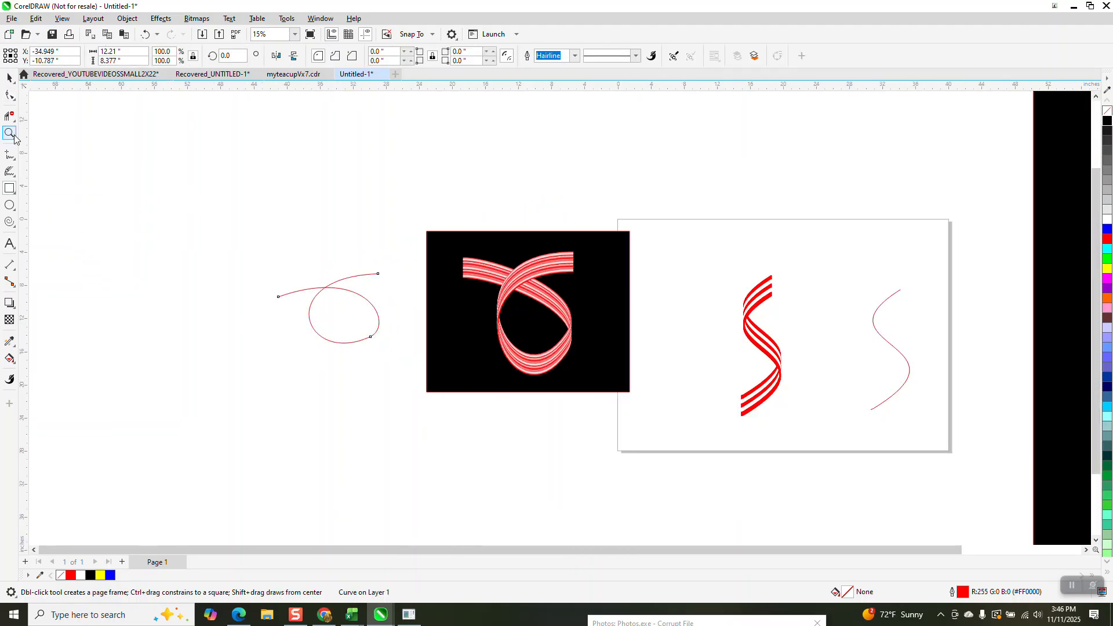
drag(180, 225, 572, 451)
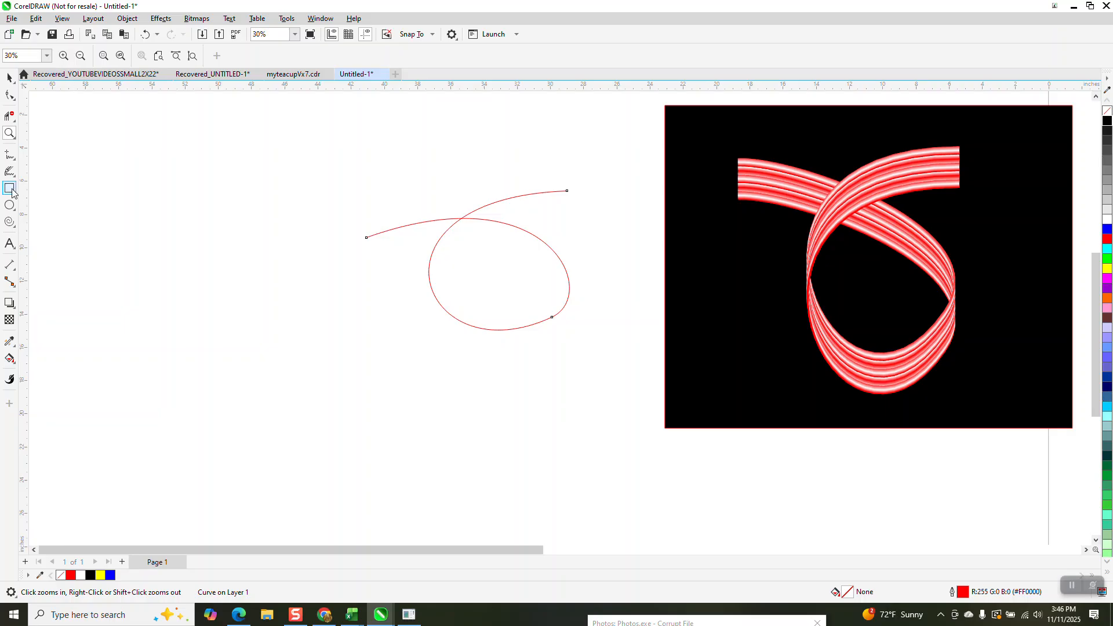
drag(241, 168, 249, 187)
drag(134, 62, 88, 82)
text(0.5)
key(Return)
click(9, 77)
click(477, 108)
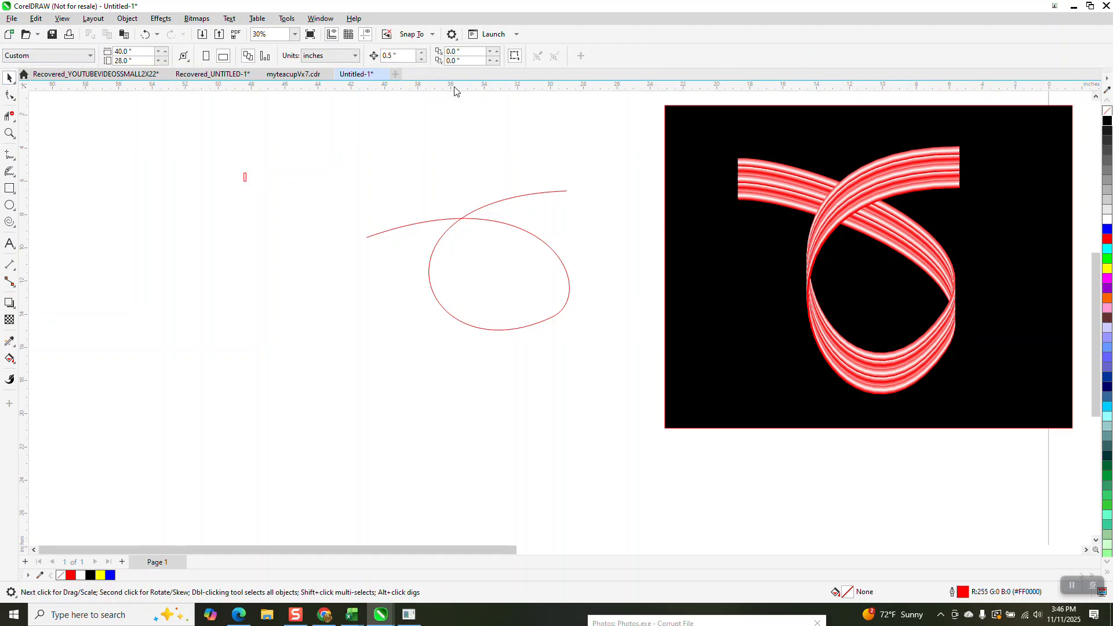
Step: Duplicate the narrow rectangle four times straight downward to form a touching column of five rectangles
click(10, 133)
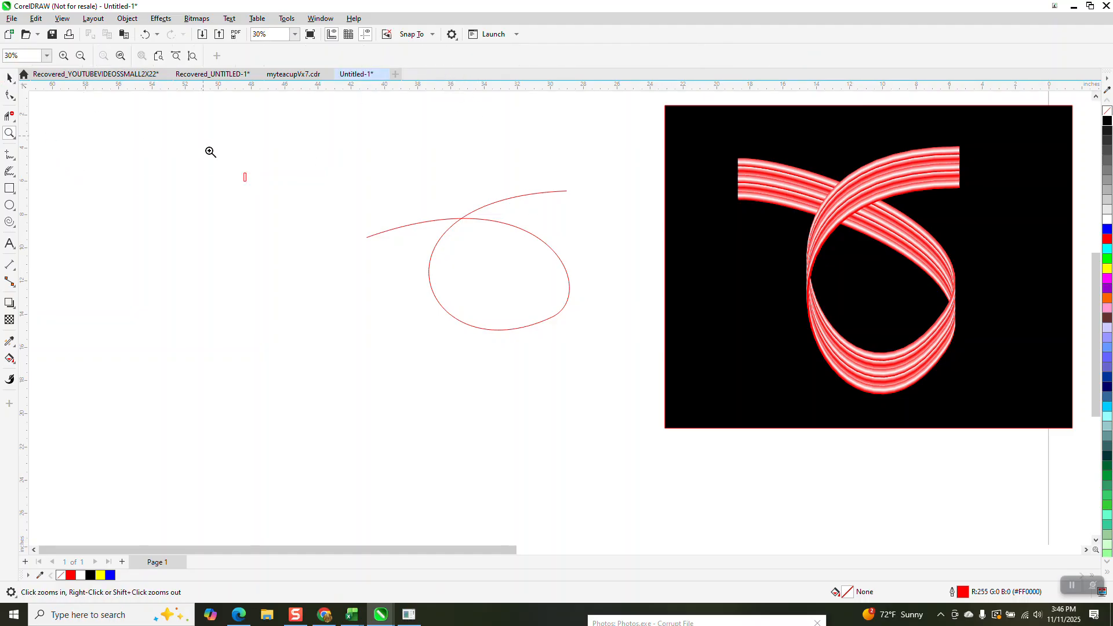
drag(203, 137, 391, 283)
click(8, 78)
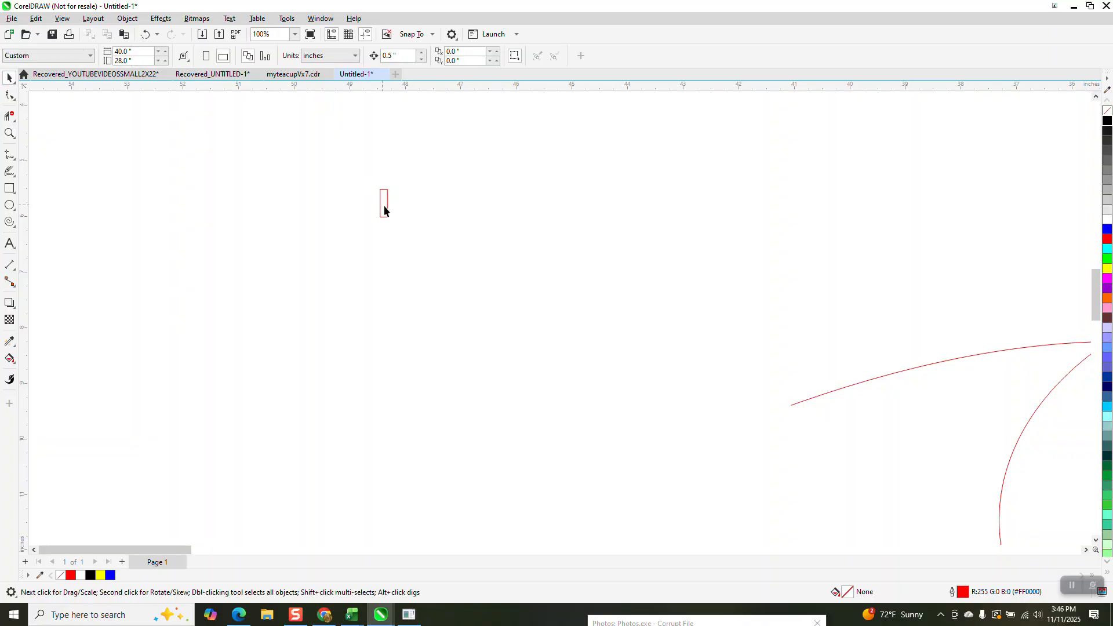
click(382, 209)
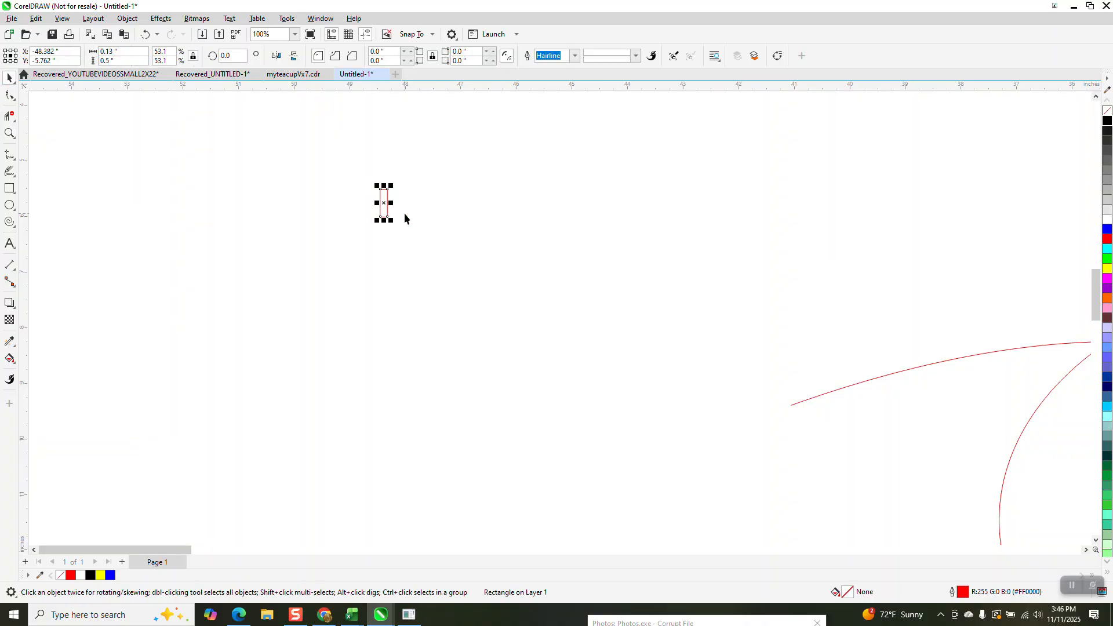
key(ctrl+d)
key(ctrl+d)
key(ctrl+d)
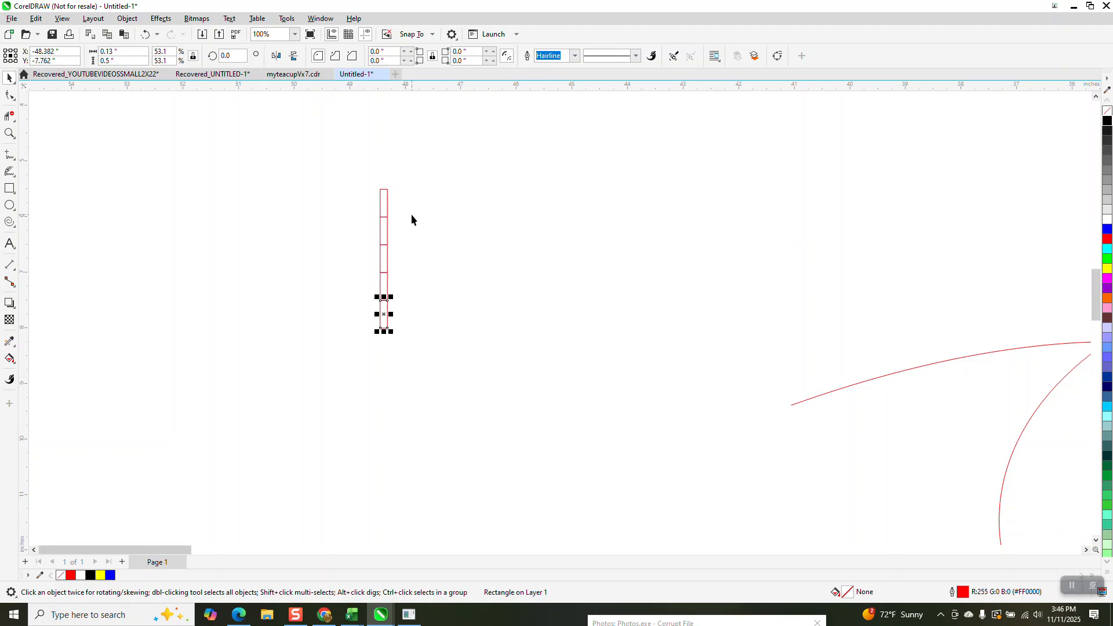
Step: Fill the first, third and fifth rectangles of the column with red
shift+click(383, 265)
shift+click(381, 203)
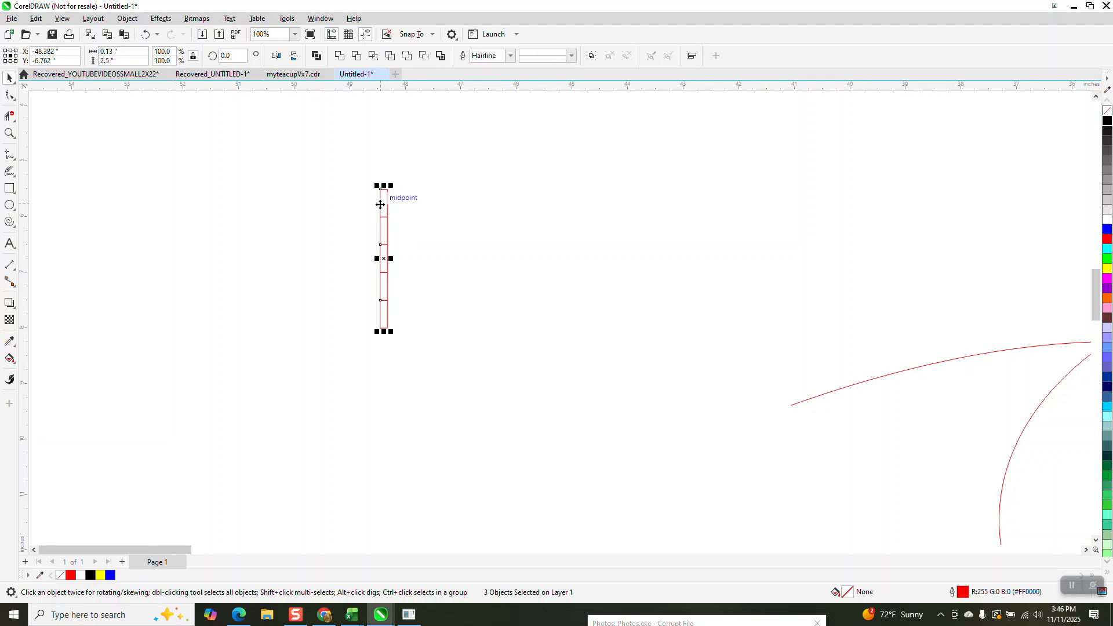
click(1107, 239)
click(414, 290)
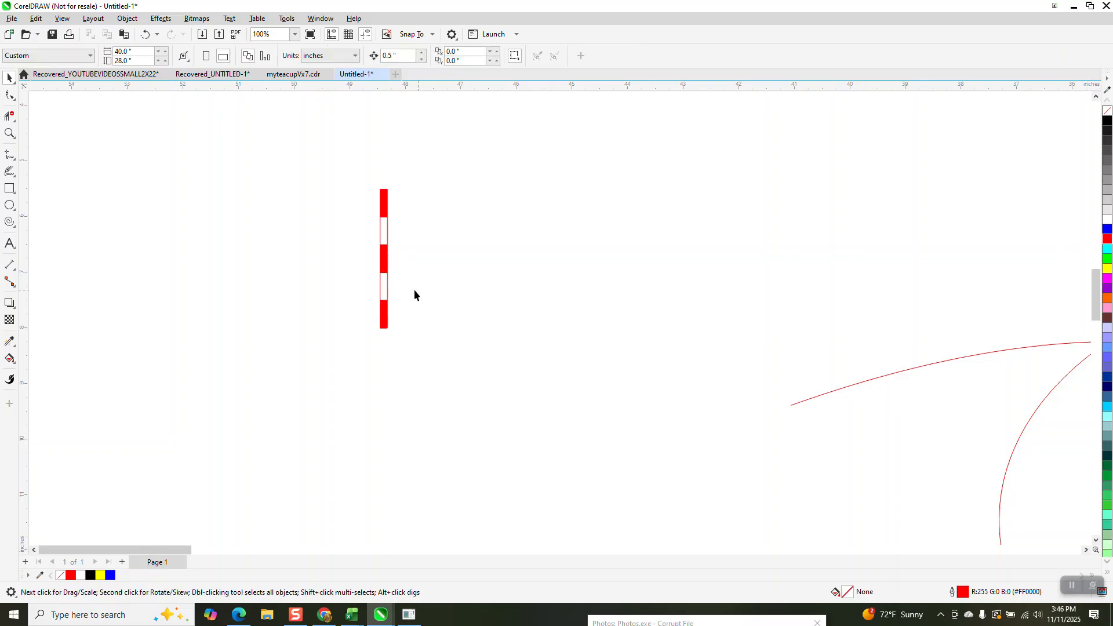
Step: Fill the second and fourth rectangles with white and remove the outlines from all five rectangles
click(385, 287)
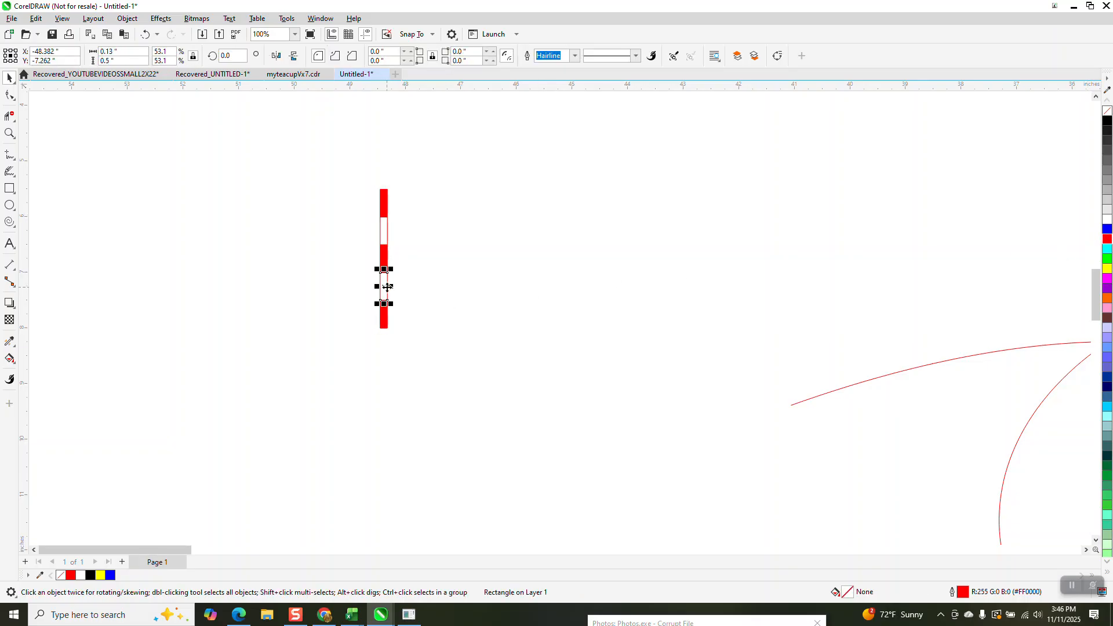
shift+click(382, 234)
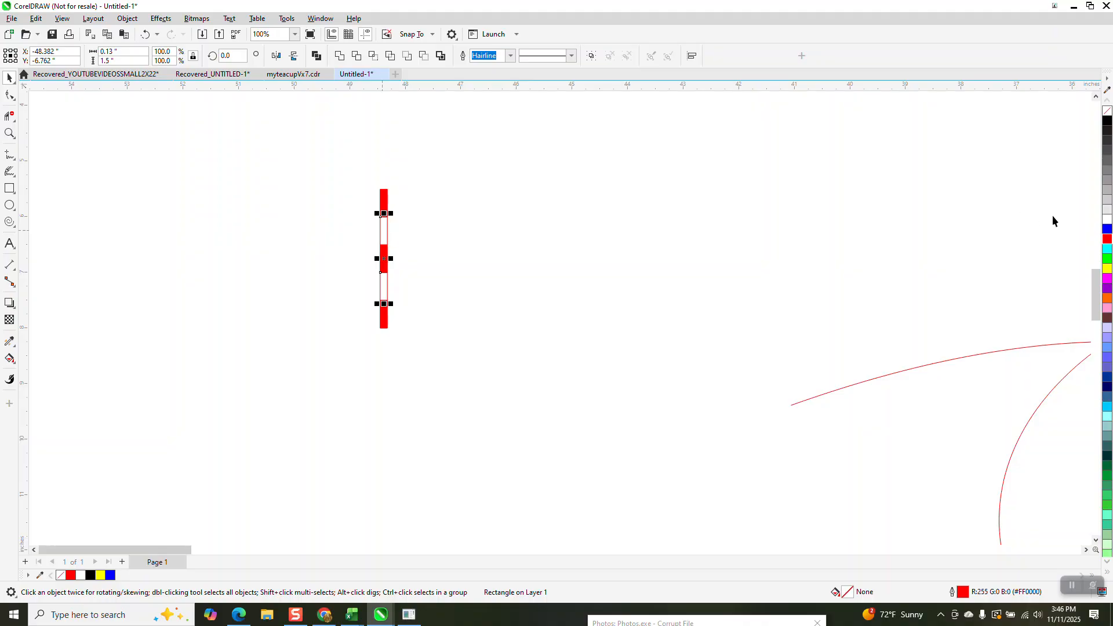
click(1106, 221)
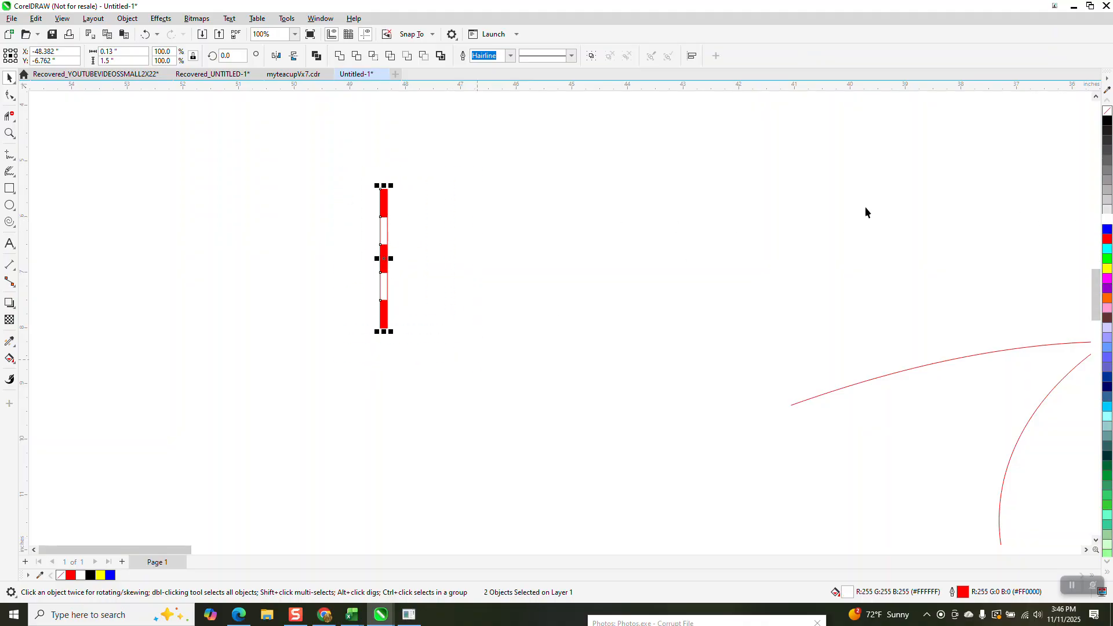
right_click(1107, 112)
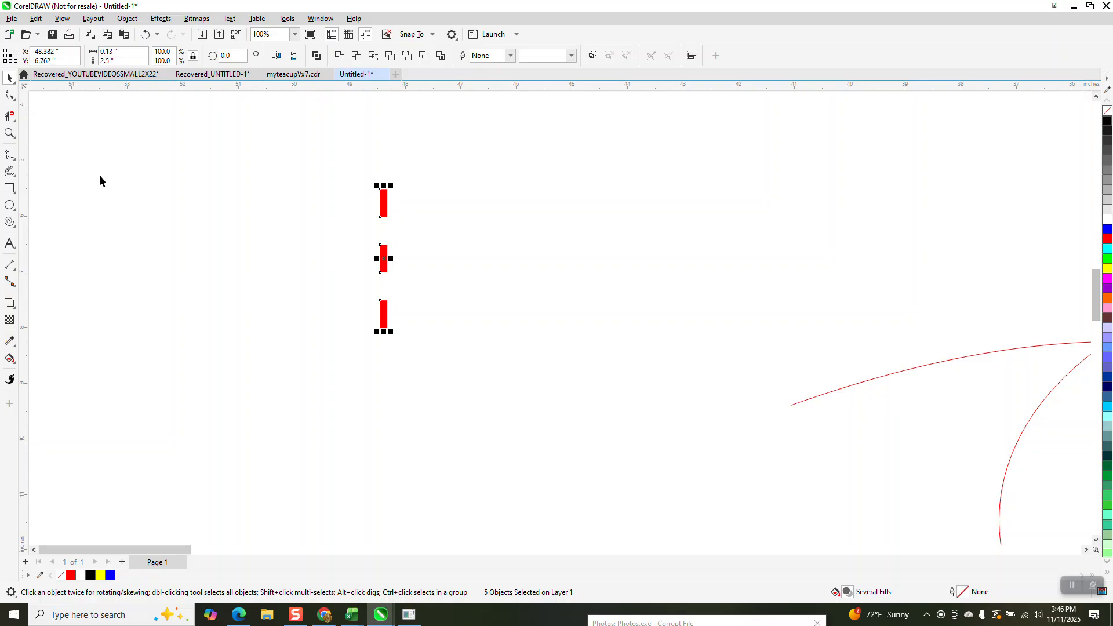
Step: Draw a black-filled rectangle about 2.47 by 3.34 inches around the striped column and send it to the back of the page
click(8, 192)
drag(301, 169, 440, 355)
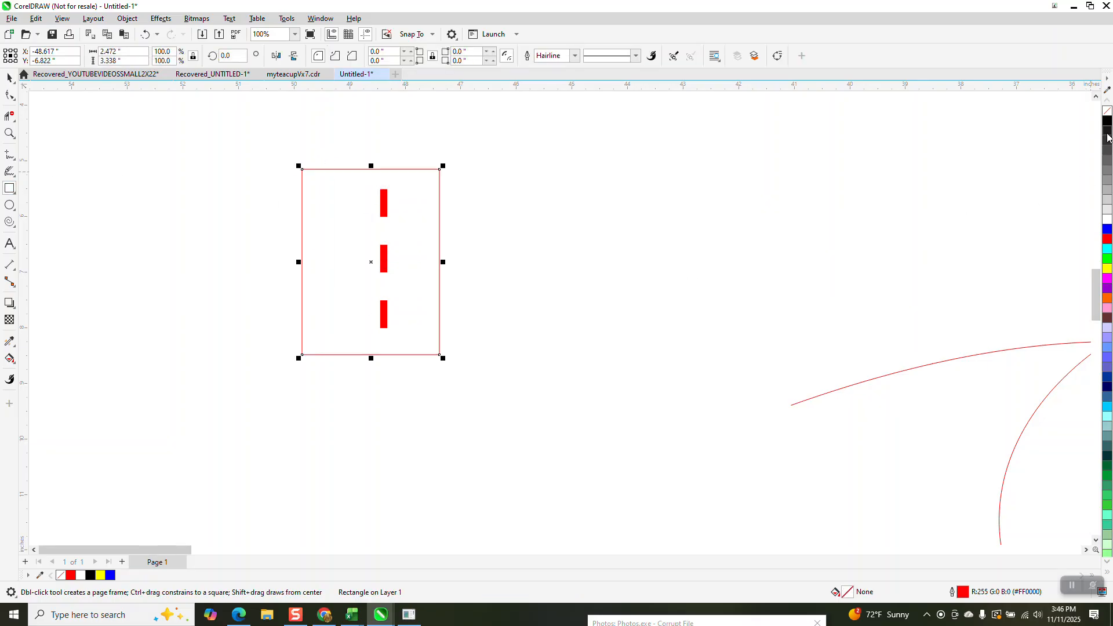
click(1106, 122)
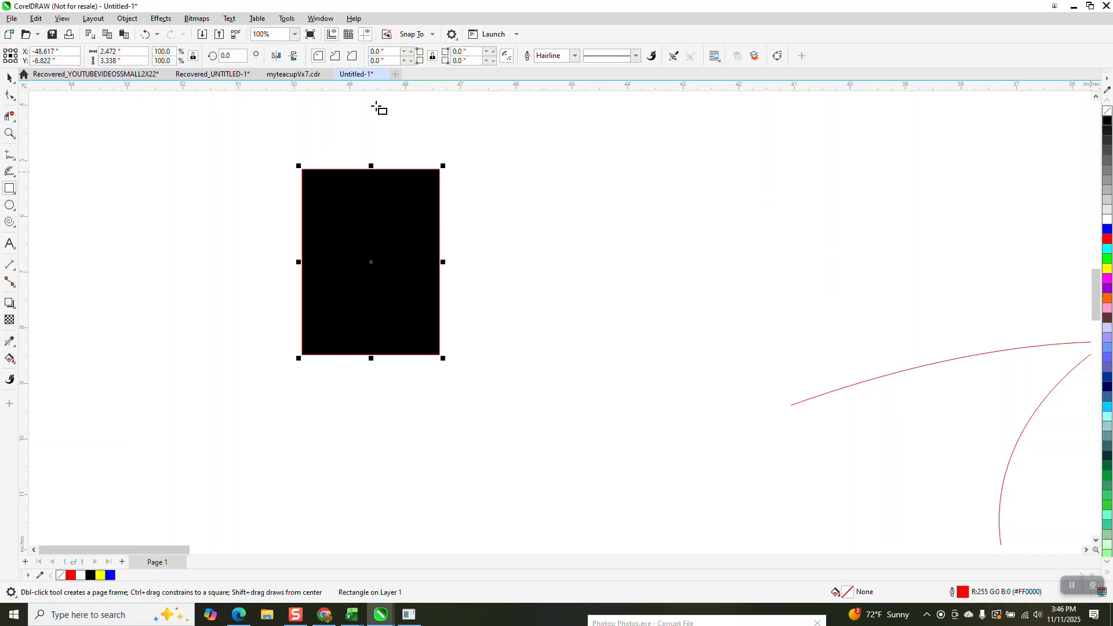
click(132, 21)
mouse_move(156, 203)
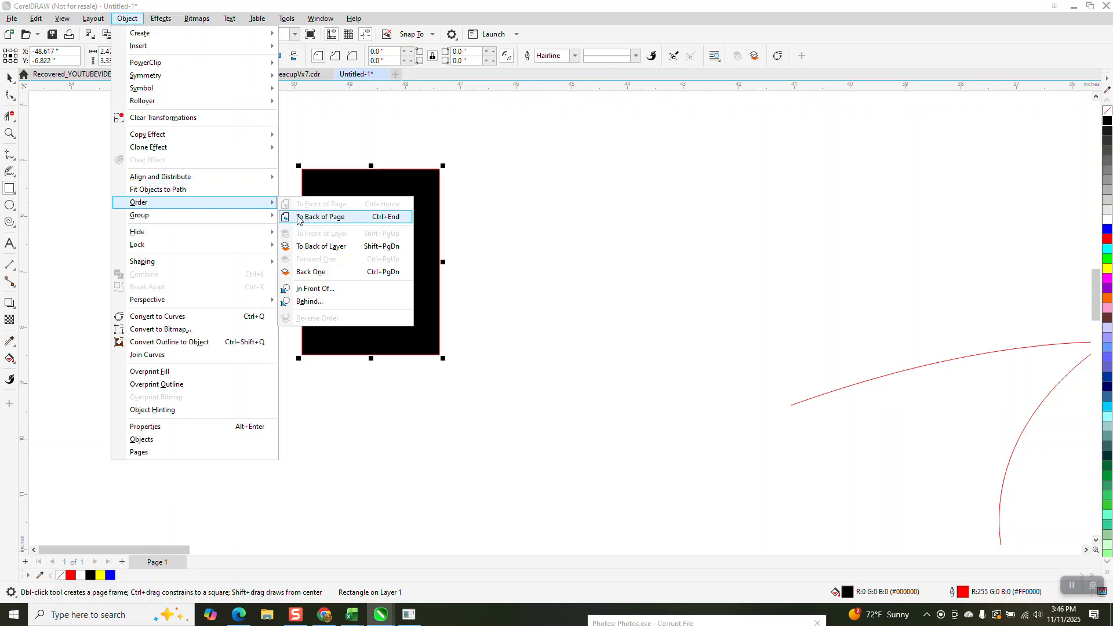
click(282, 218)
click(9, 77)
Step: Apply a vertical fountain fill to the top rectangle of the column, with red at both ends
click(9, 133)
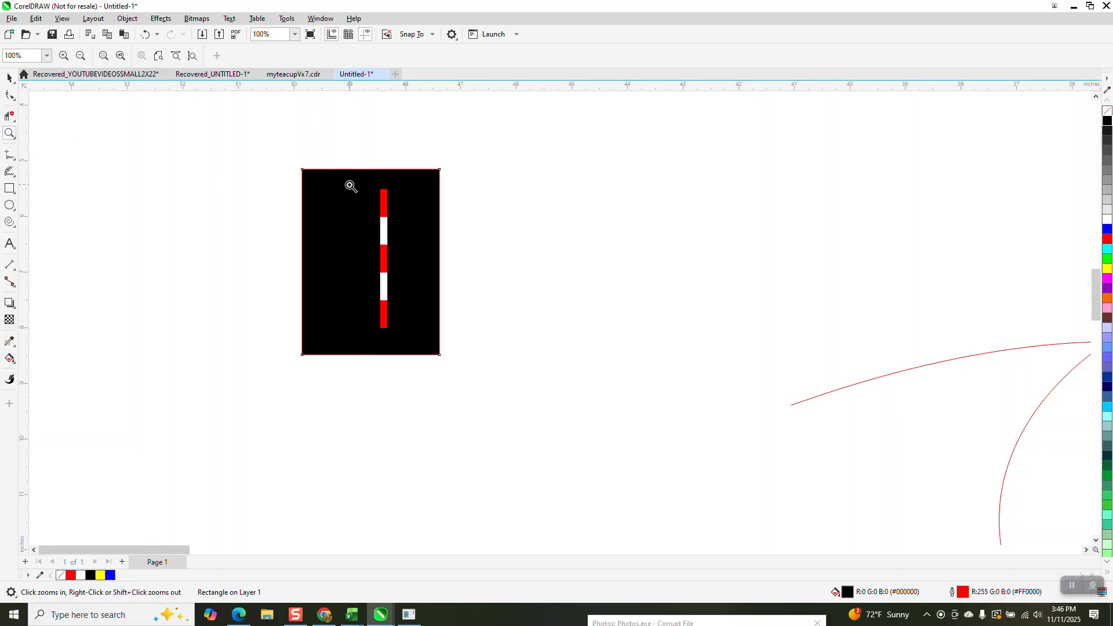
scroll(325, 323, down, 1)
scroll(631, 332, down, 3)
scroll(638, 319, down, 4)
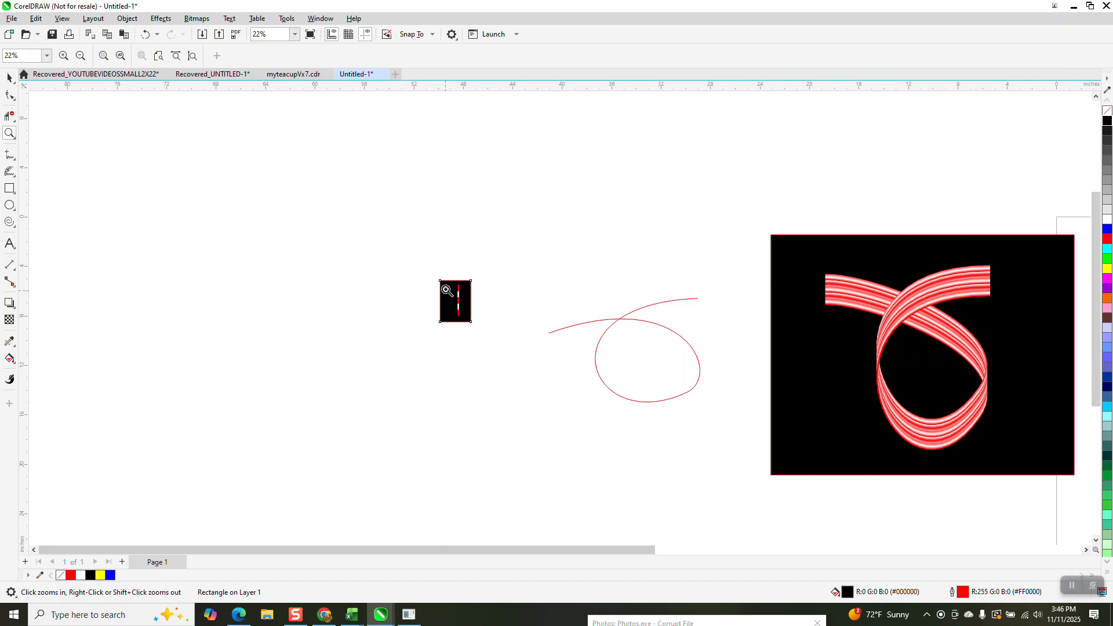
drag(442, 281, 524, 336)
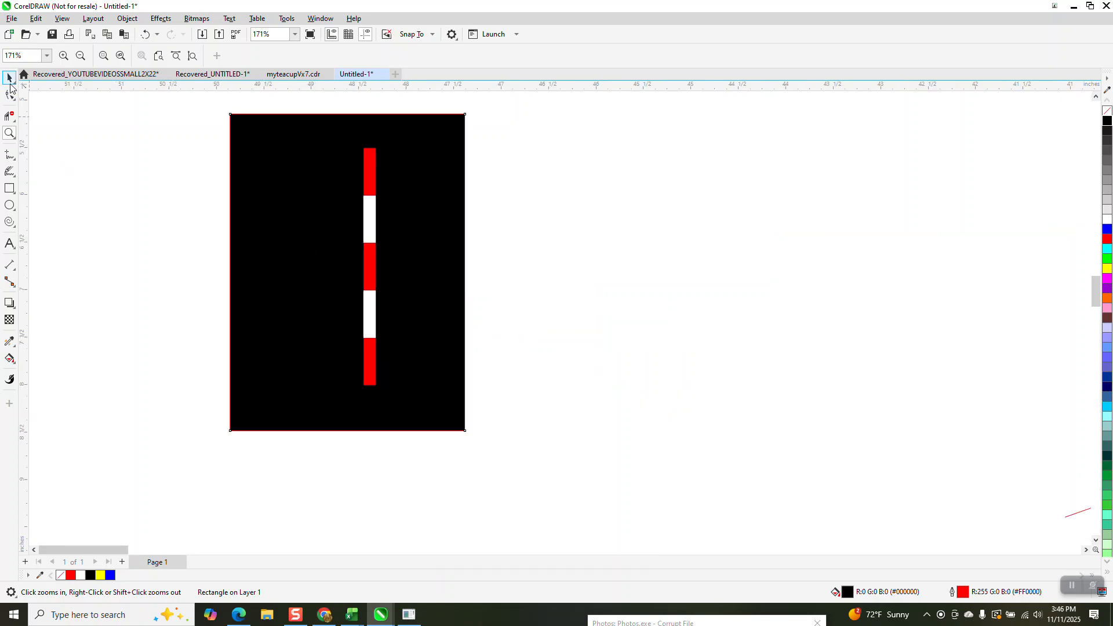
click(9, 77)
key(Escape)
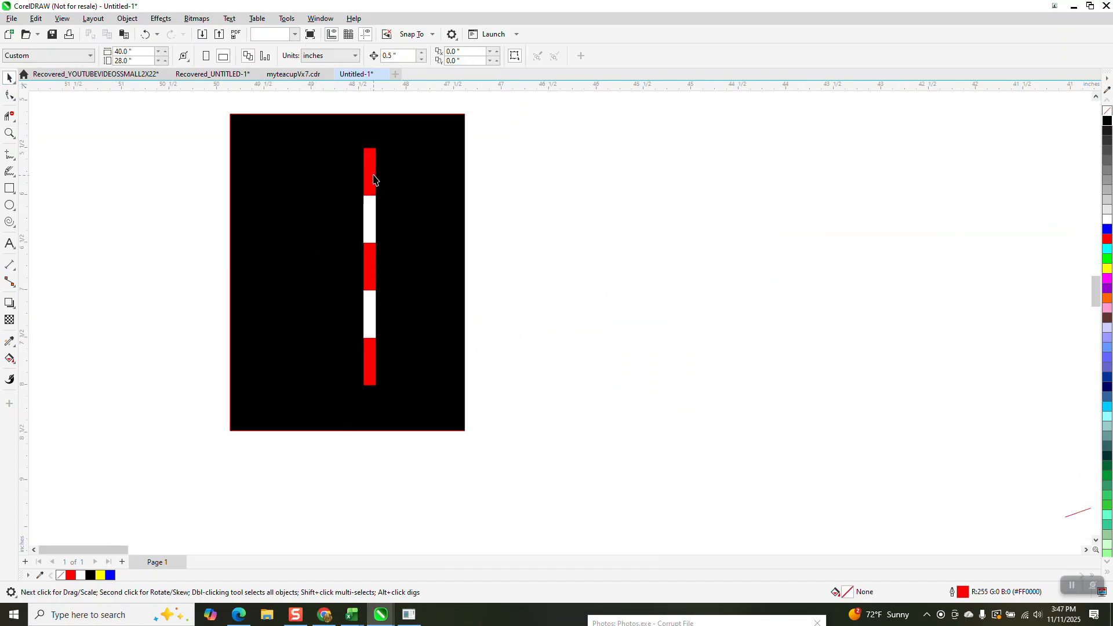
click(373, 179)
click(14, 365)
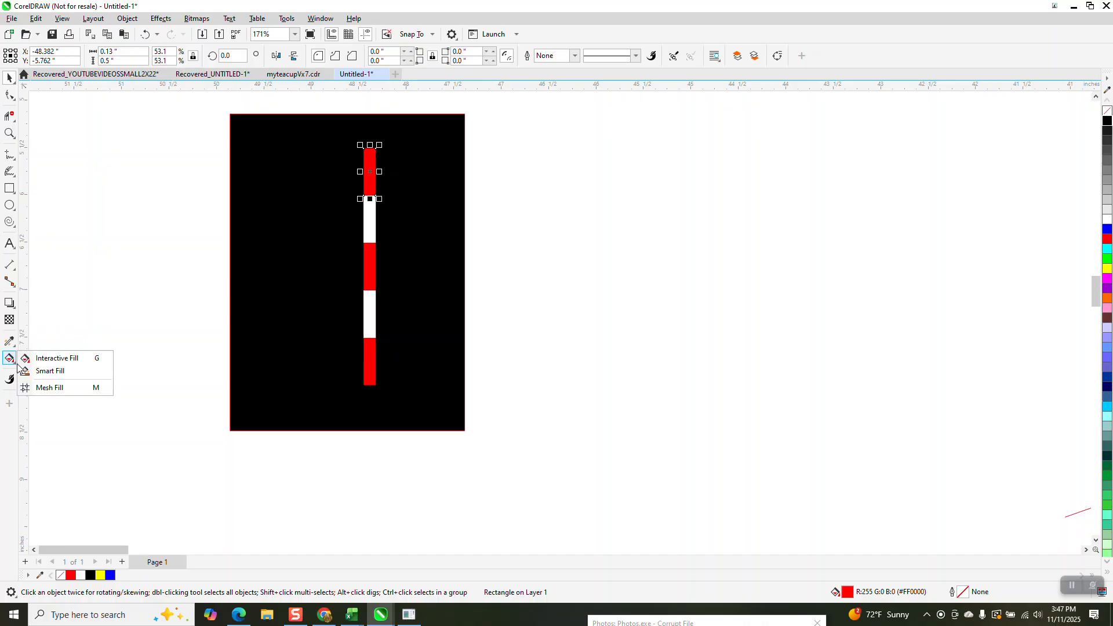
click(61, 359)
drag(372, 194, 369, 148)
drag(1107, 239, 369, 148)
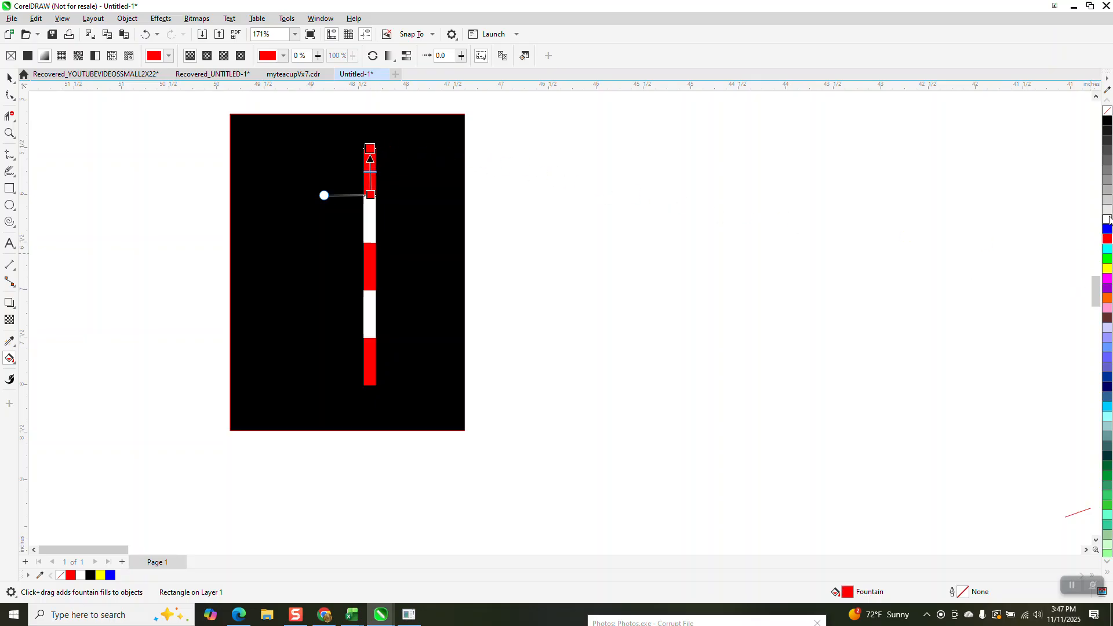
Step: Add a white colour stop at about the middle of the top rectangle's red fountain fill
drag(587, 220, 372, 176)
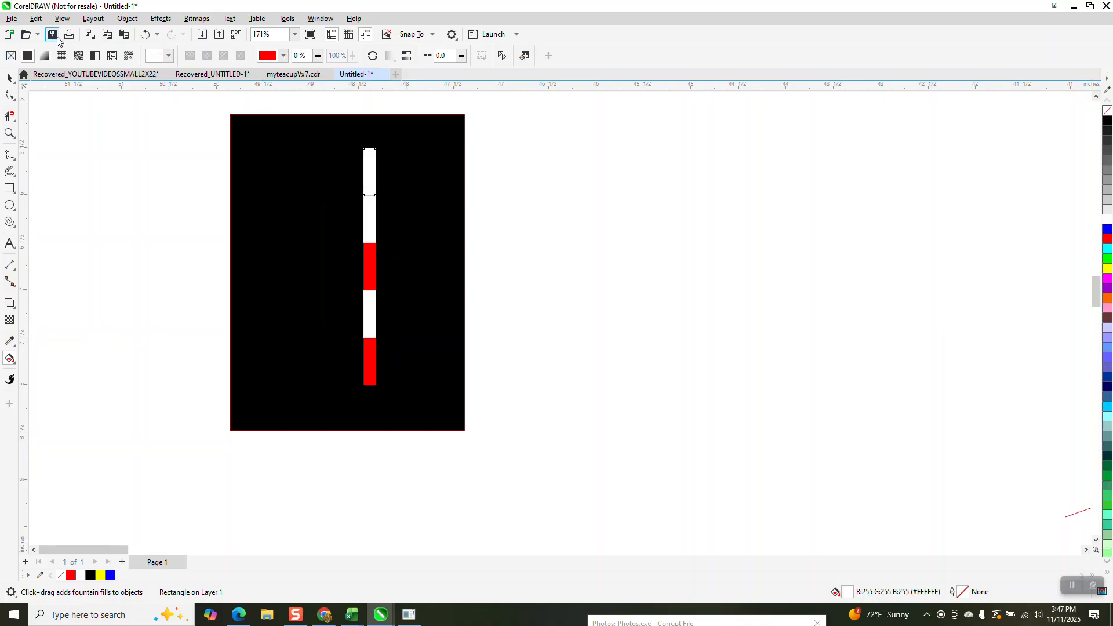
click(145, 34)
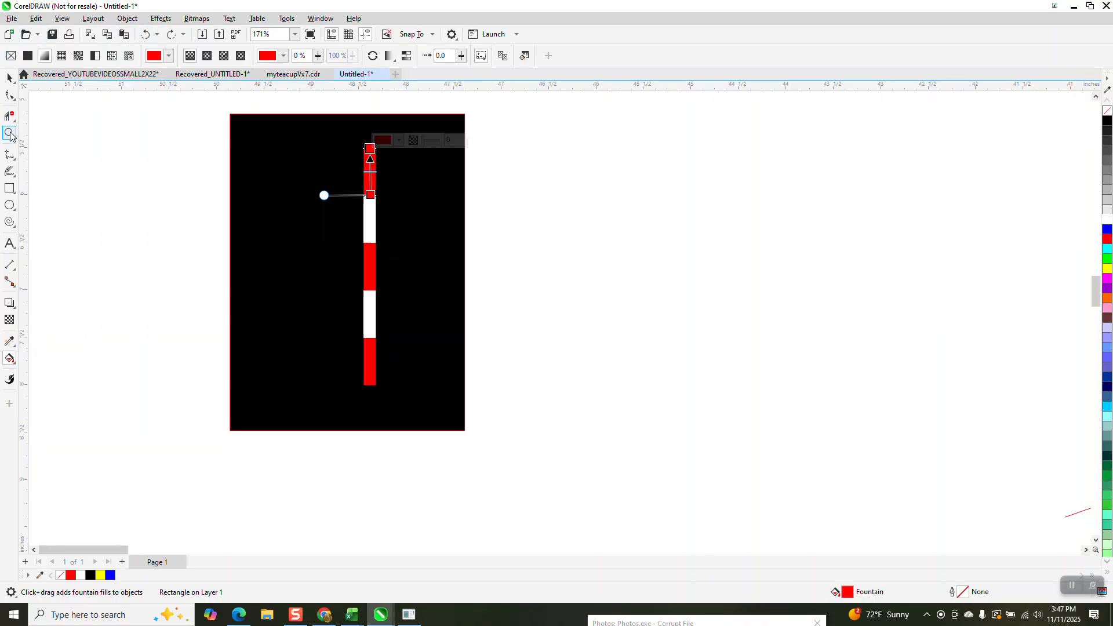
click(10, 133)
drag(226, 124, 547, 387)
click(9, 358)
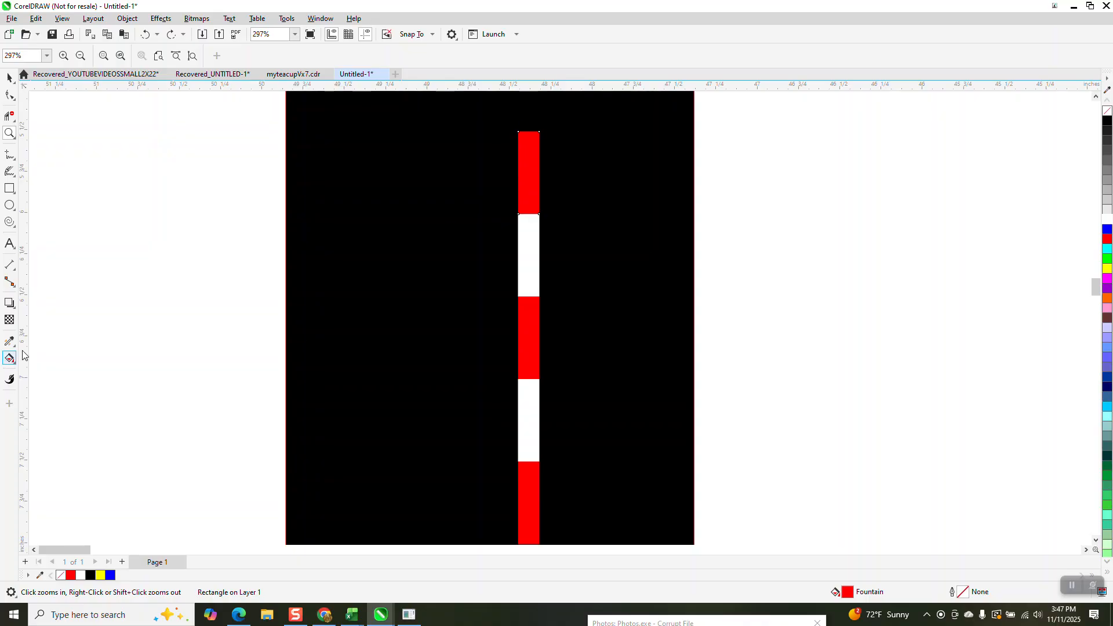
drag(1107, 219, 533, 185)
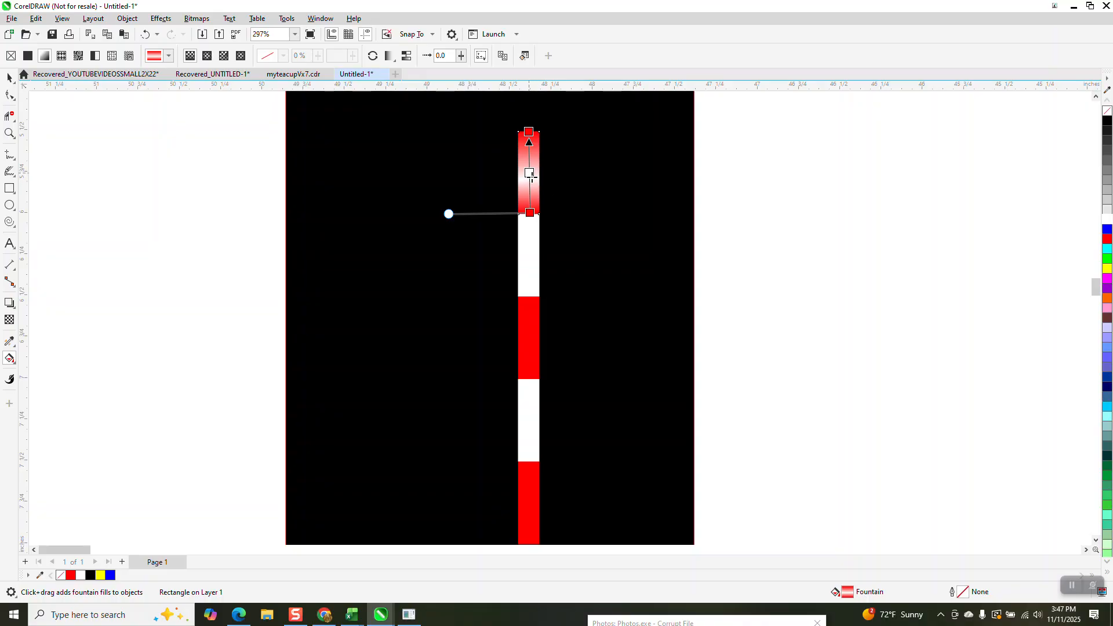
drag(530, 178, 530, 173)
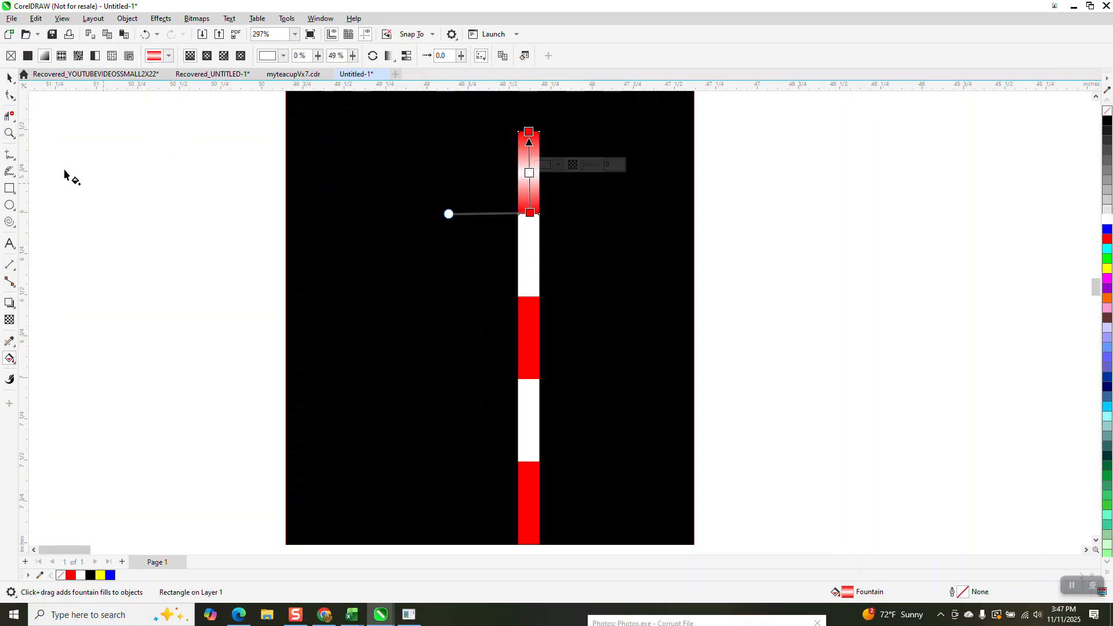
Step: Copy the top rectangle's red-white-red fountain fill to the third and fifth rectangles with the Attributes eyedropper
click(9, 77)
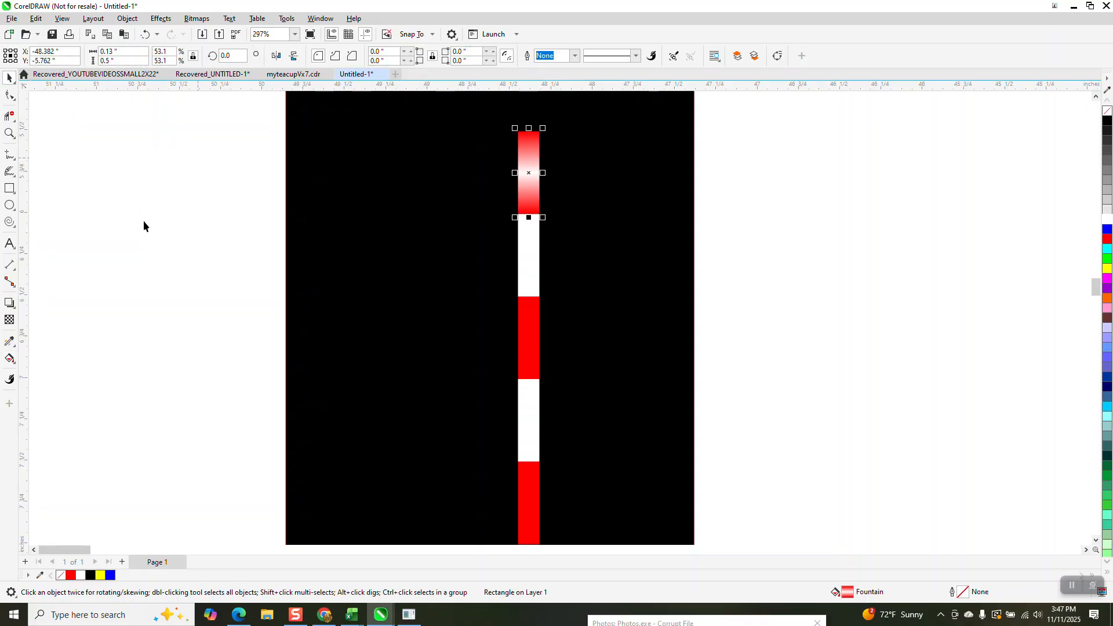
click(14, 349)
click(58, 354)
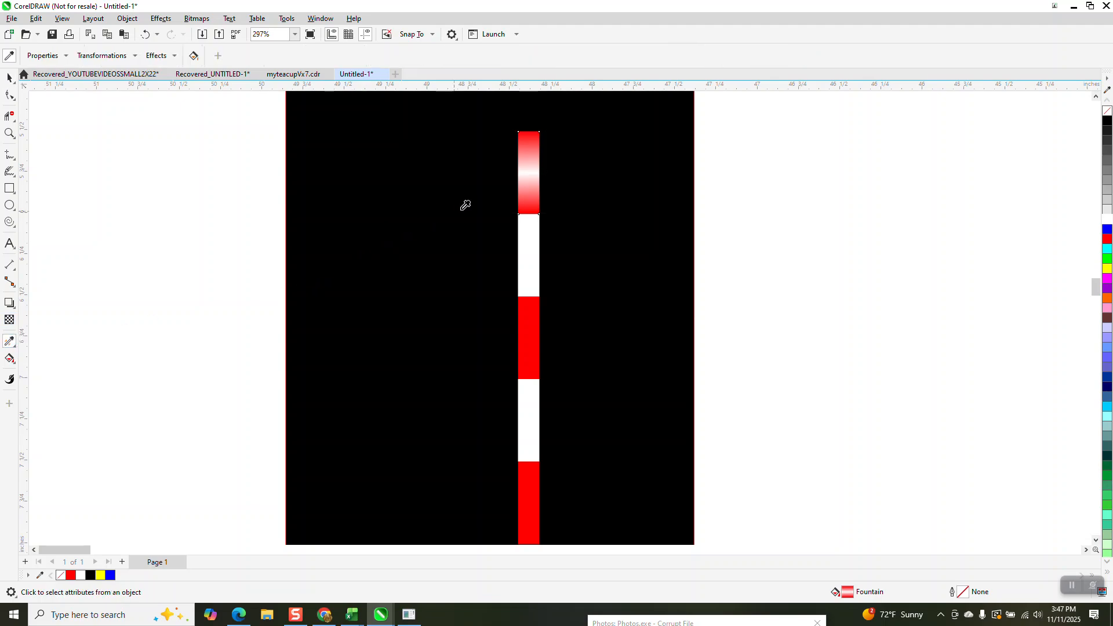
click(531, 176)
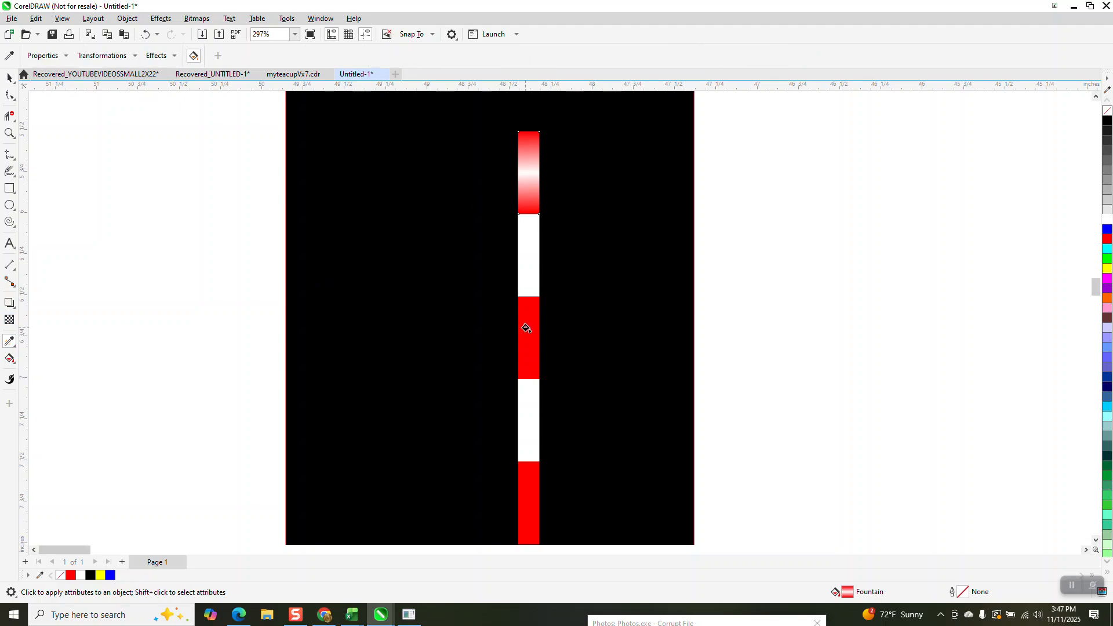
click(527, 329)
click(528, 498)
scroll(400, 455, down, 2)
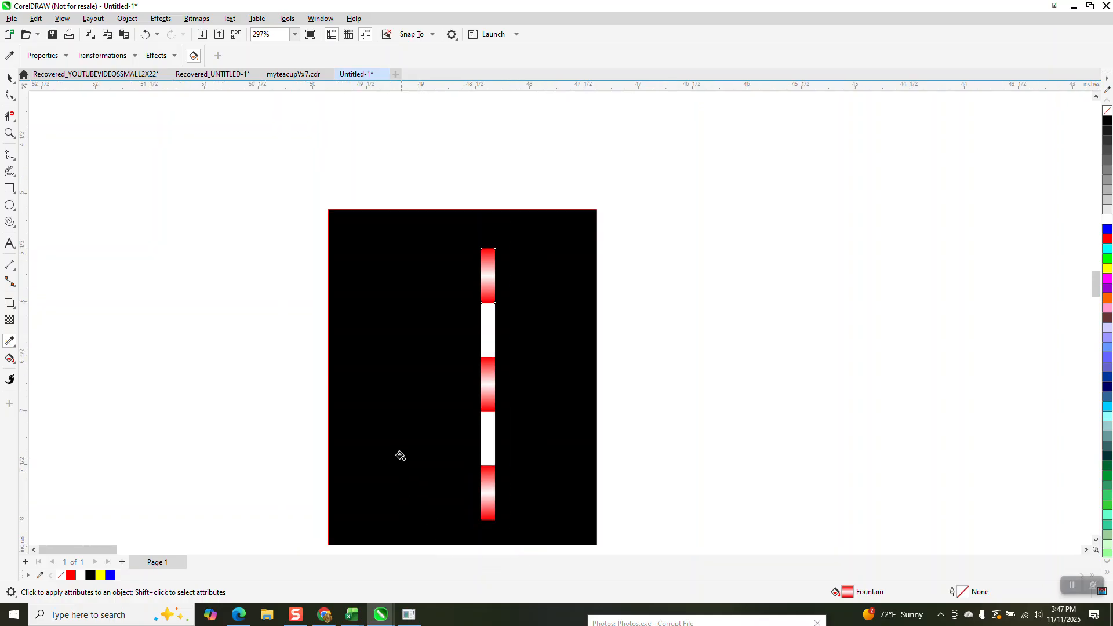
Step: Apply a vertical fountain fill to the second rectangle with white ends and a red stop near the middle
click(9, 79)
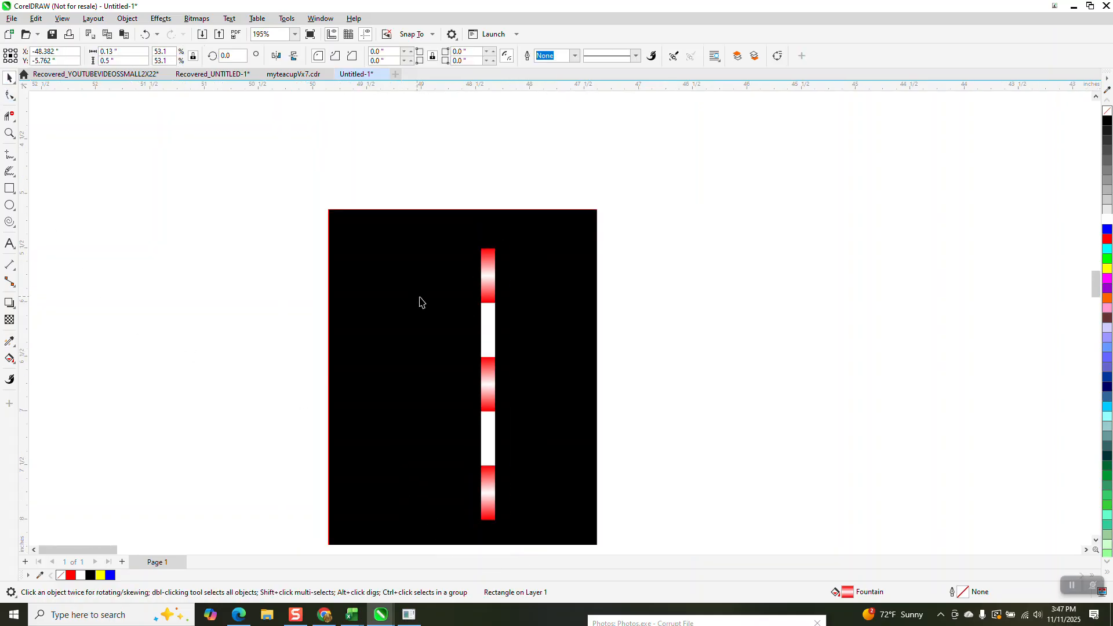
click(481, 331)
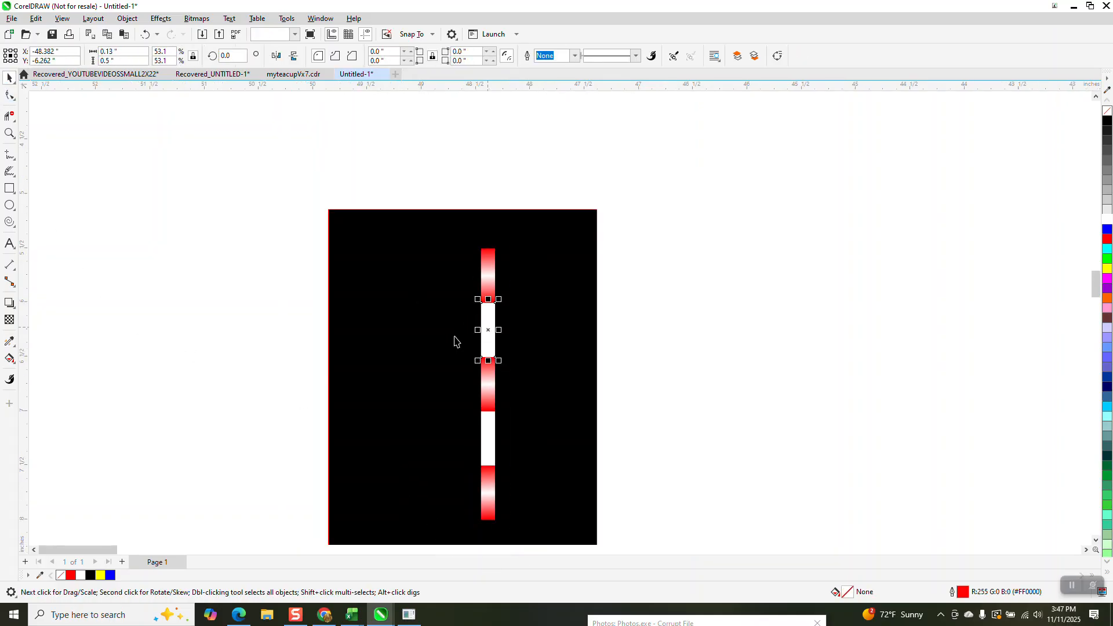
click(17, 364)
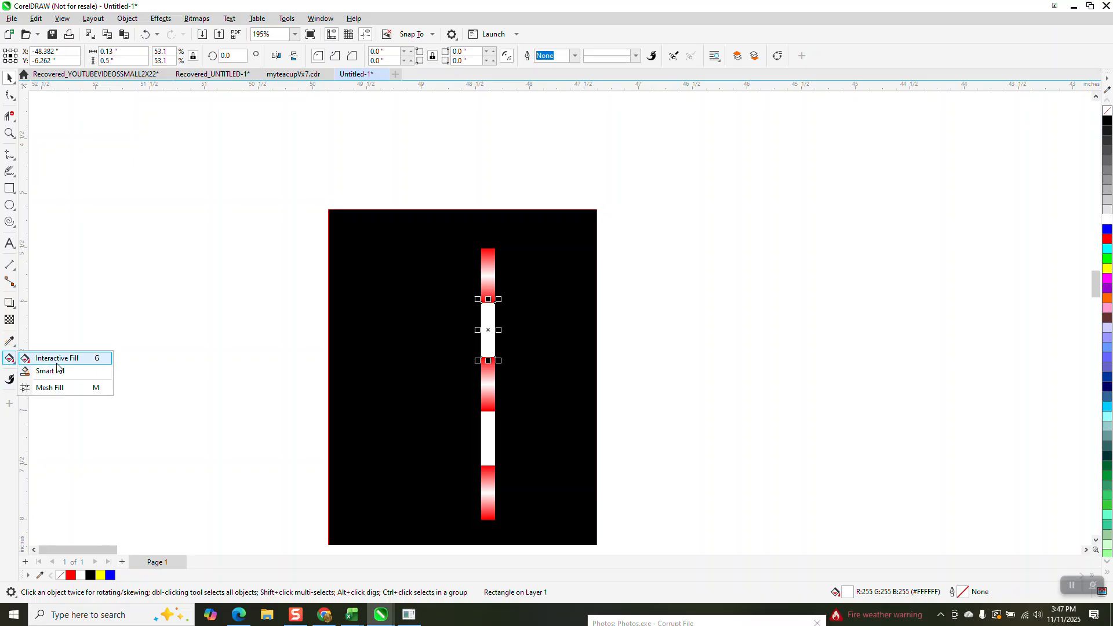
click(46, 358)
drag(492, 354, 495, 299)
drag(492, 352, 492, 356)
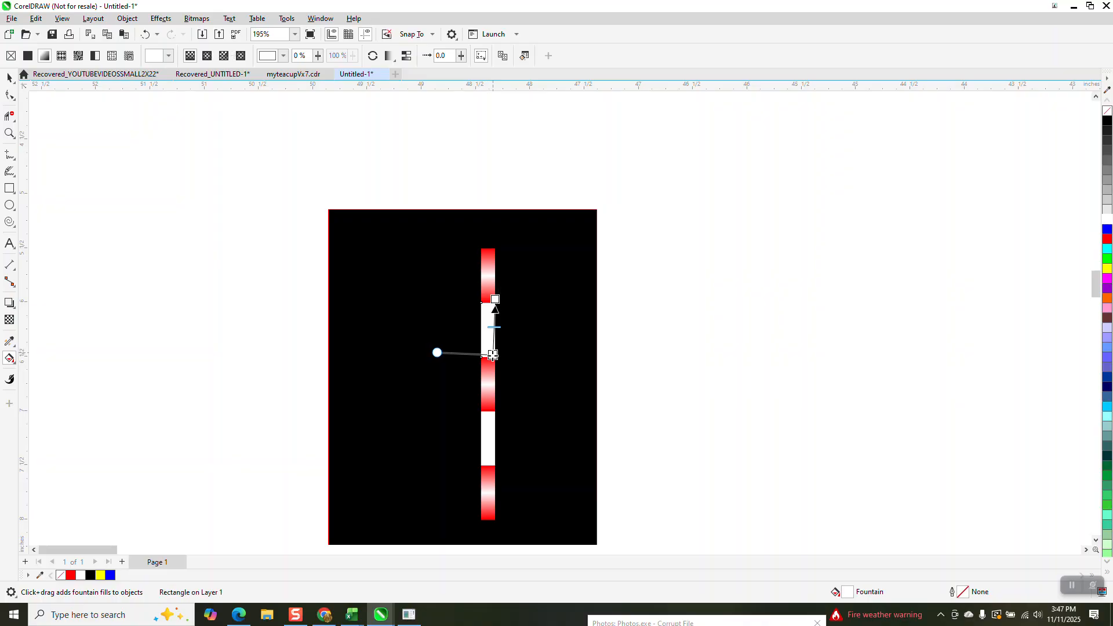
drag(1108, 246, 493, 334)
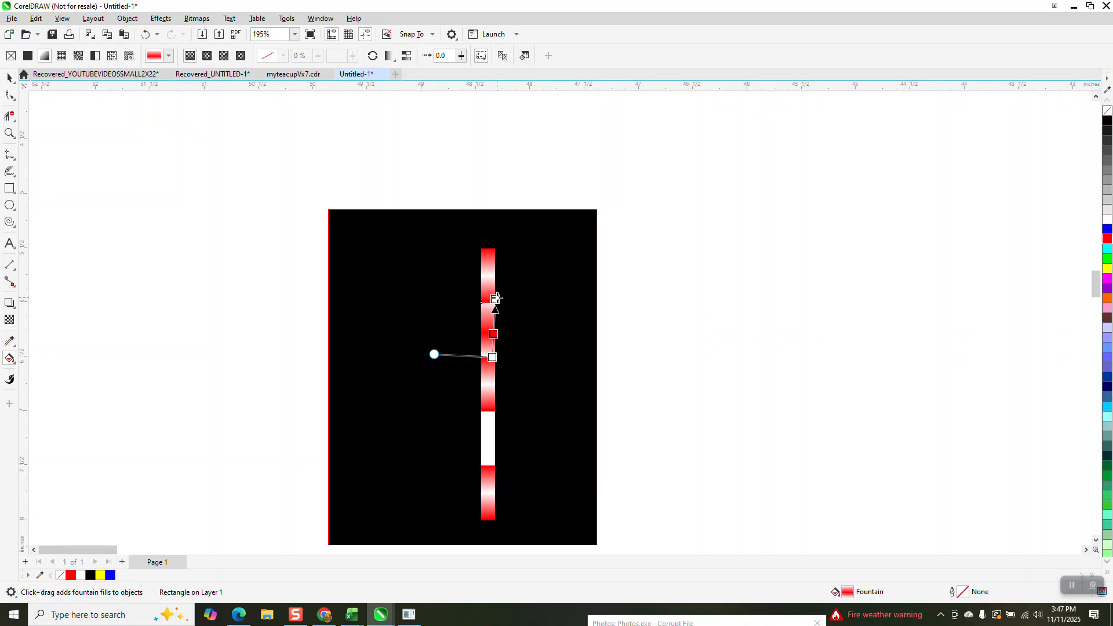
Step: Pull both white end stops of the second rectangle's fountain fill slightly inside its upper and lower edges
click(8, 134)
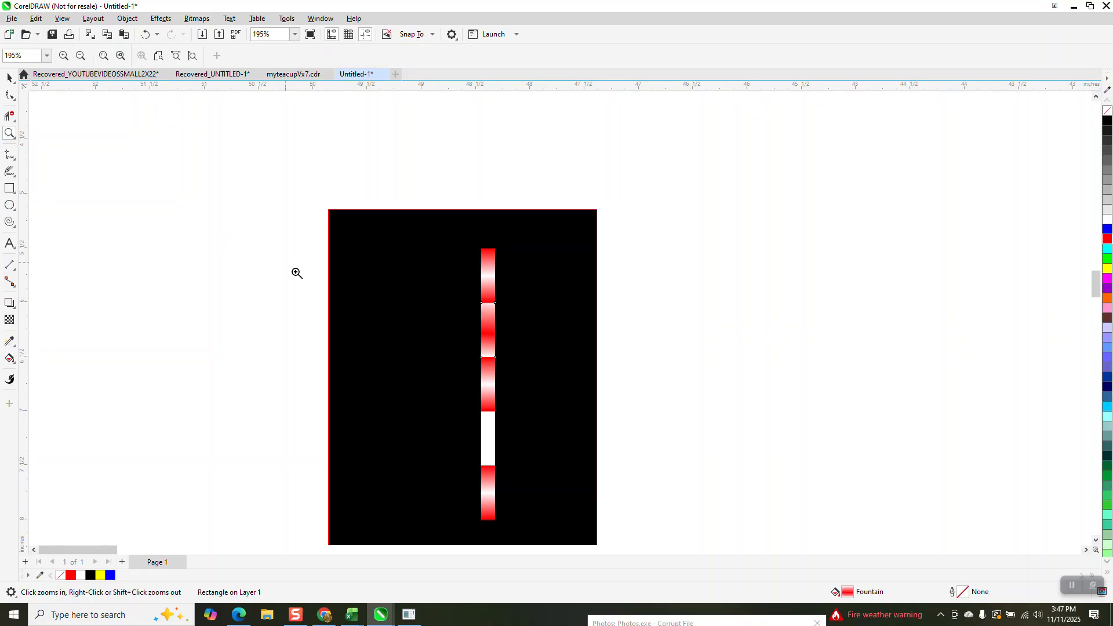
drag(287, 262, 488, 436)
click(8, 359)
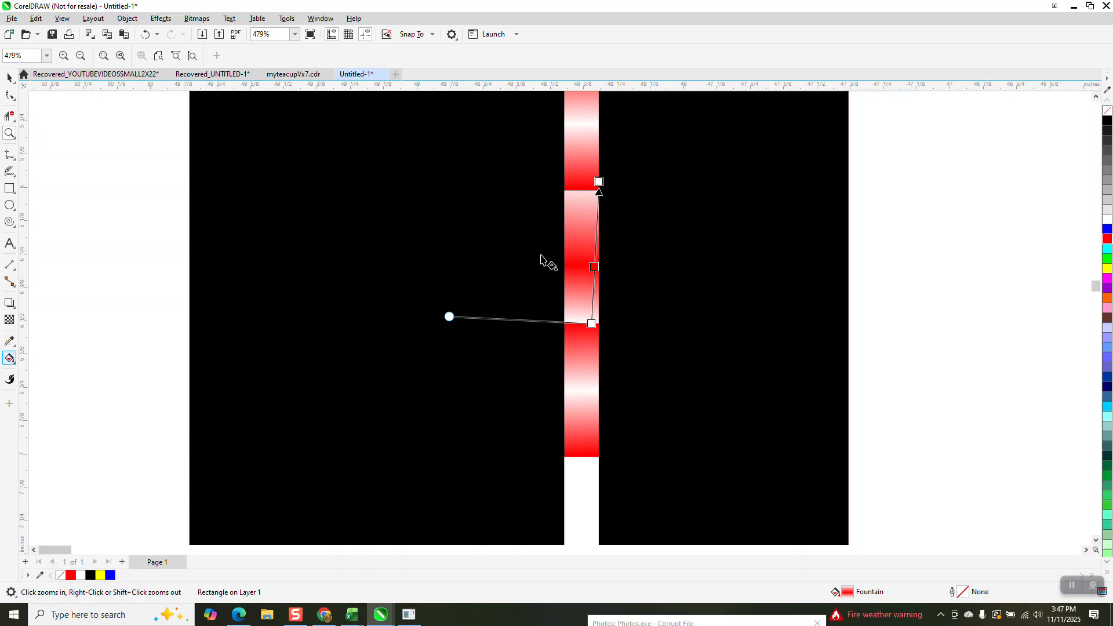
drag(597, 181, 597, 215)
drag(591, 322, 591, 315)
scroll(561, 332, down, 2)
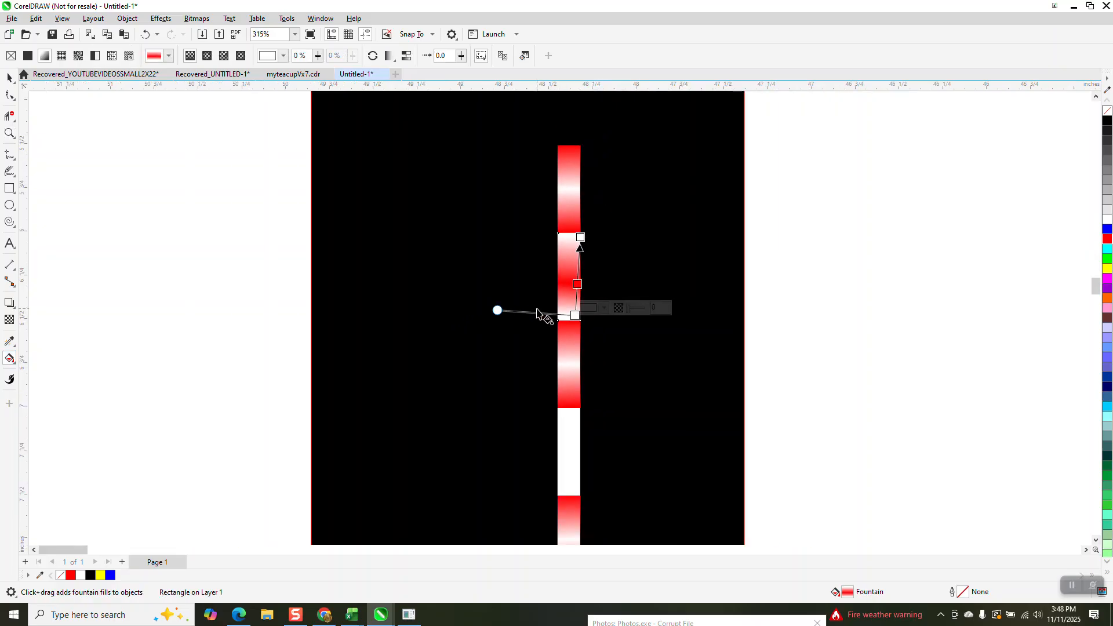
key(space)
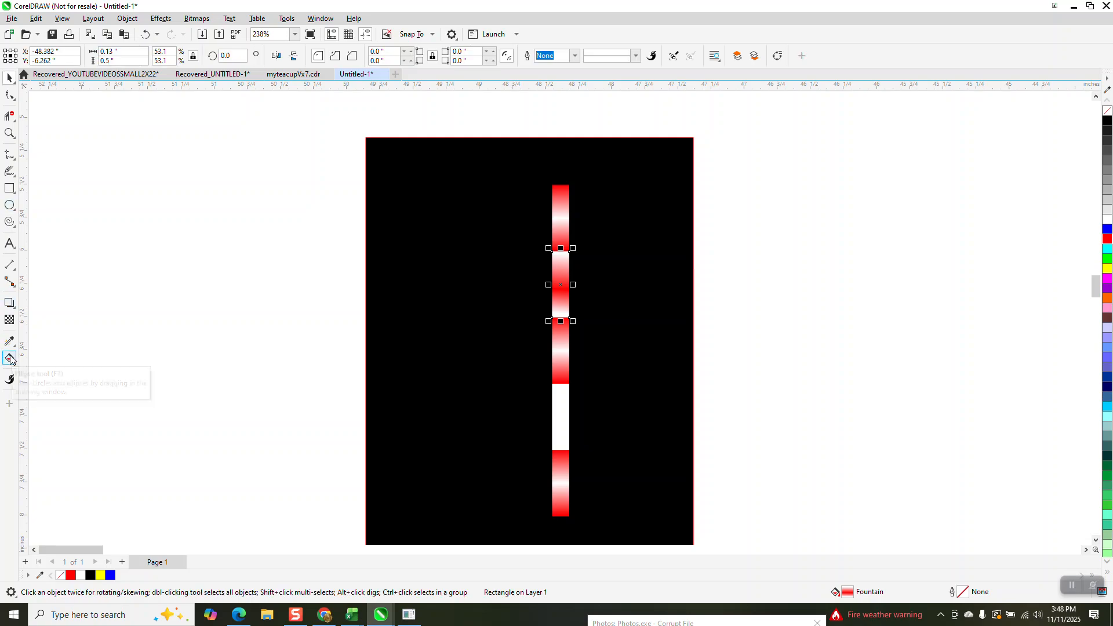
Step: Copy the second rectangle's white-red-white fountain fill to the fourth rectangle with the Attributes eyedropper
click(13, 345)
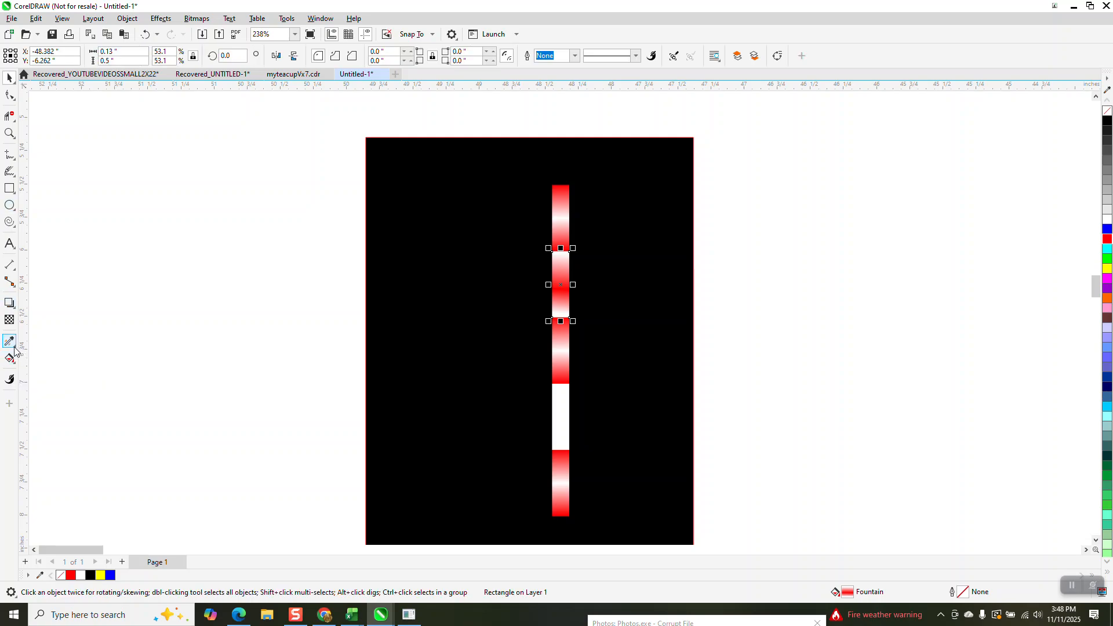
click(46, 354)
click(569, 285)
click(562, 411)
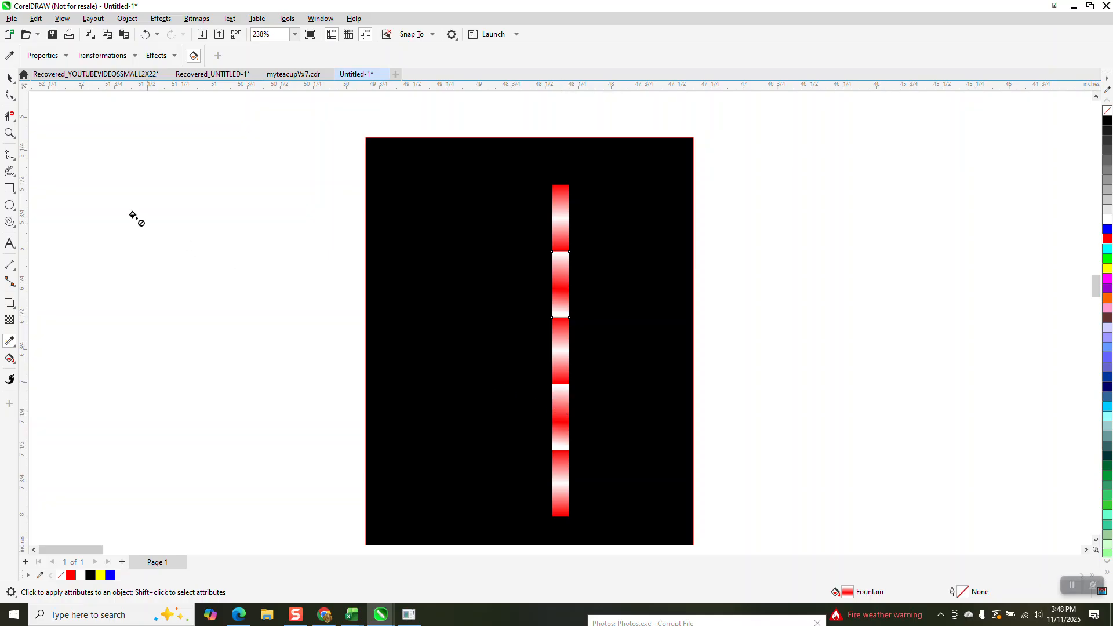
Step: Select all five gradient-filled rectangles of the column and group them
click(9, 77)
scroll(469, 181, down, 1)
drag(477, 140, 615, 527)
key(ctrl+g)
scroll(544, 281, down, 4)
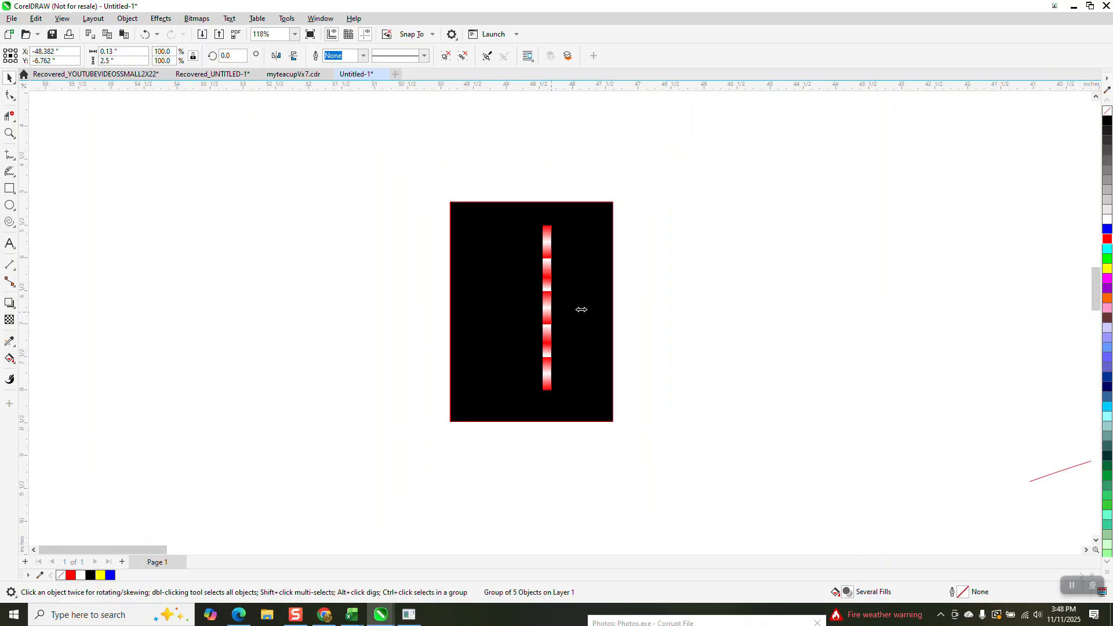
Step: Move the striped group off the black rectangle and place a duplicate about 3.3 inches to its right
drag(581, 310, 672, 308)
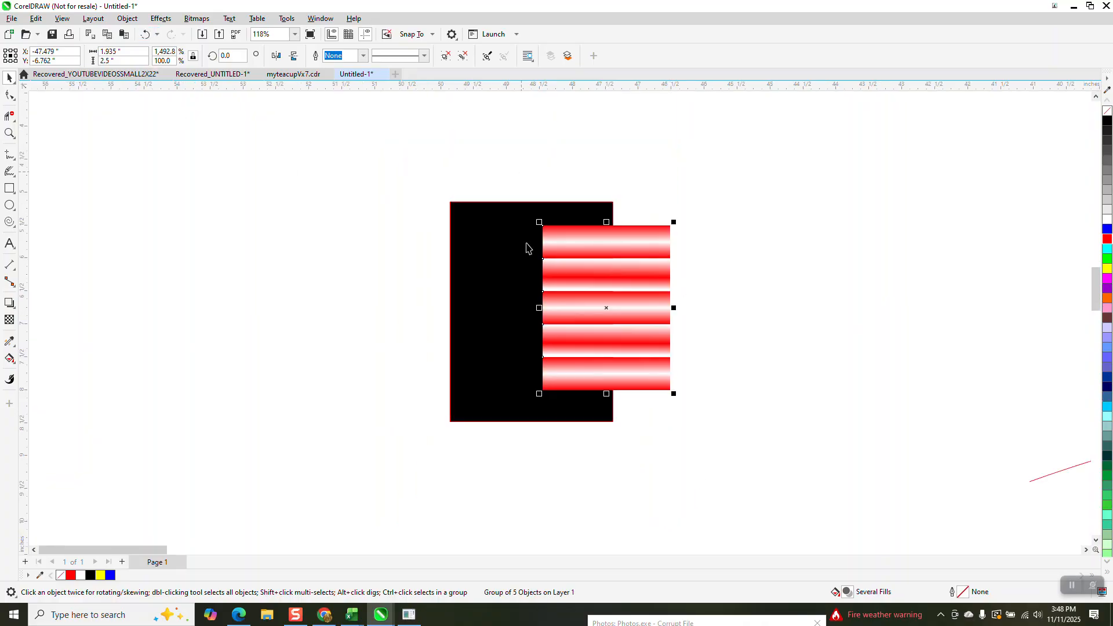
click(143, 36)
drag(547, 310, 879, 312)
scroll(634, 269, down, 6)
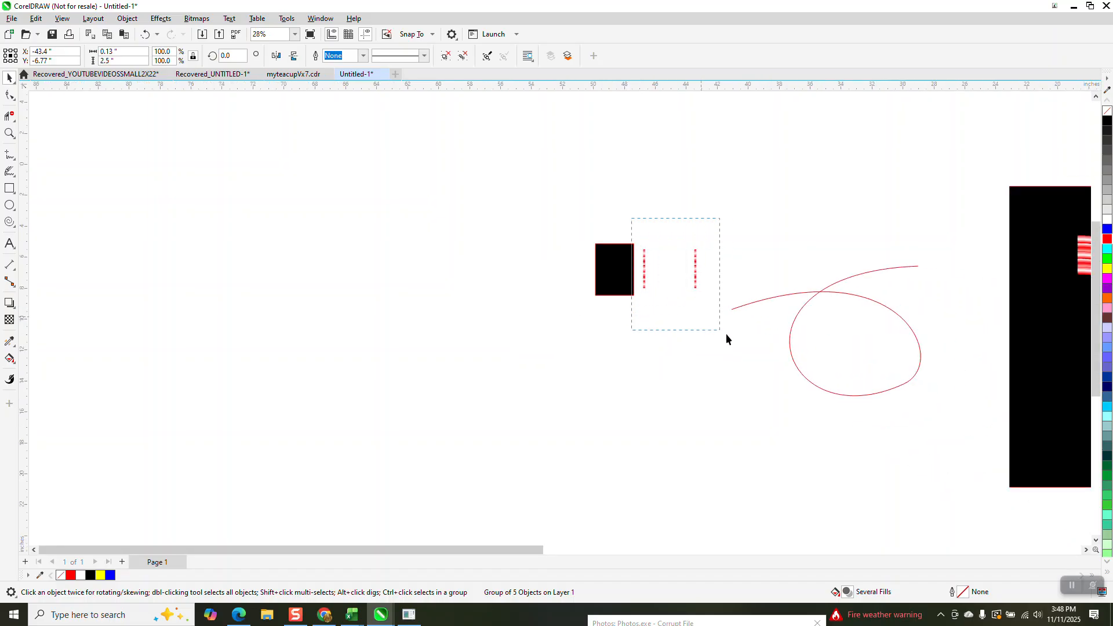
Step: Select both striped groups and blend them with 999 steps
drag(714, 325, 715, 328)
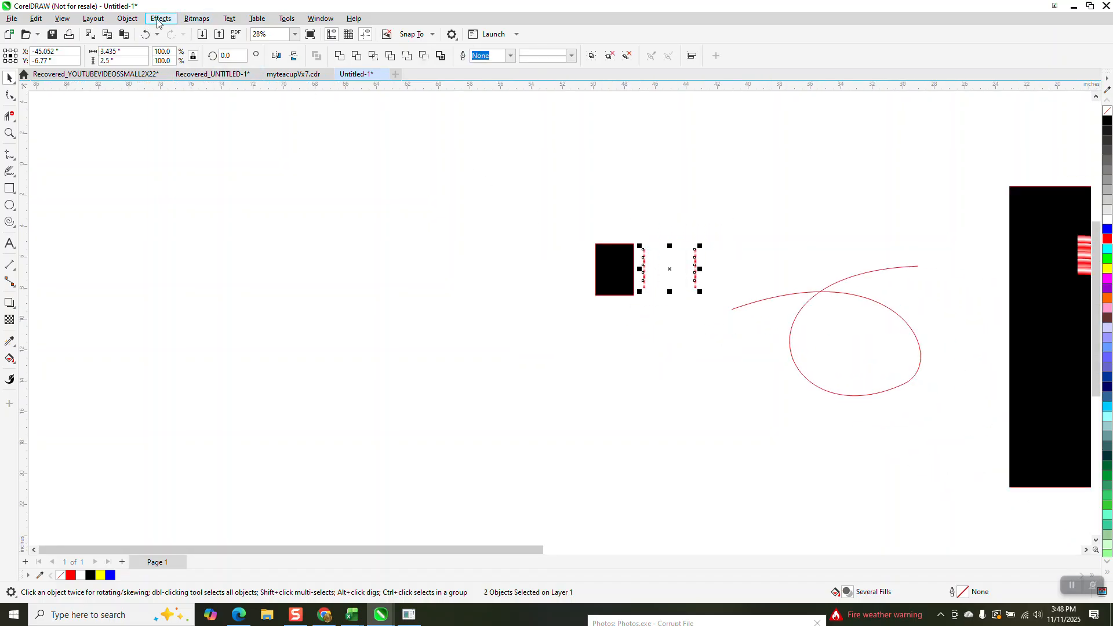
click(157, 20)
click(186, 280)
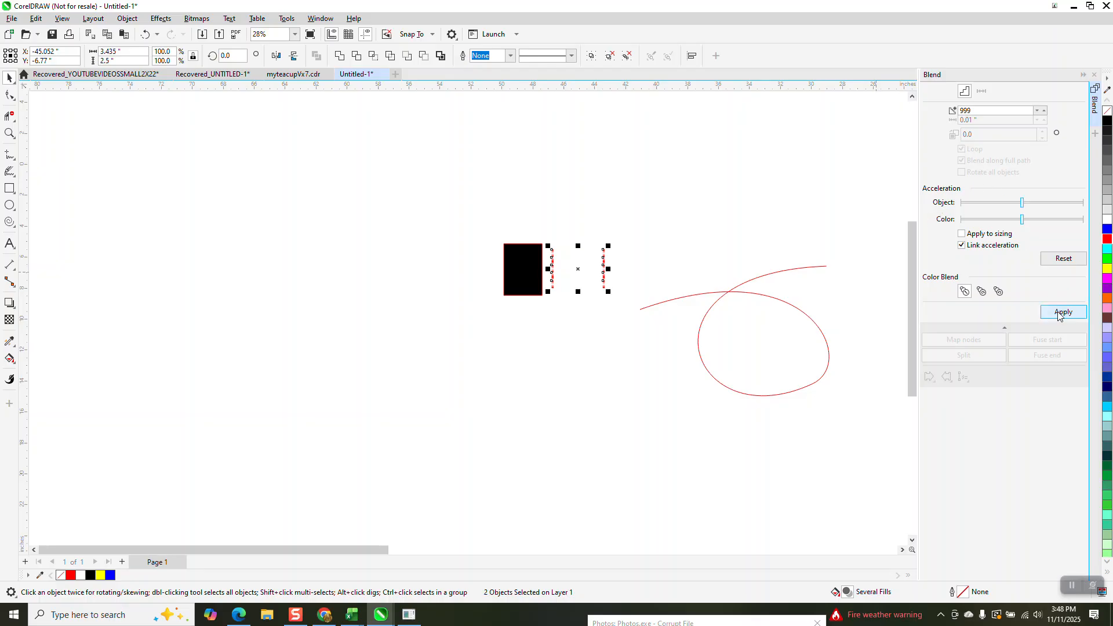
click(1056, 313)
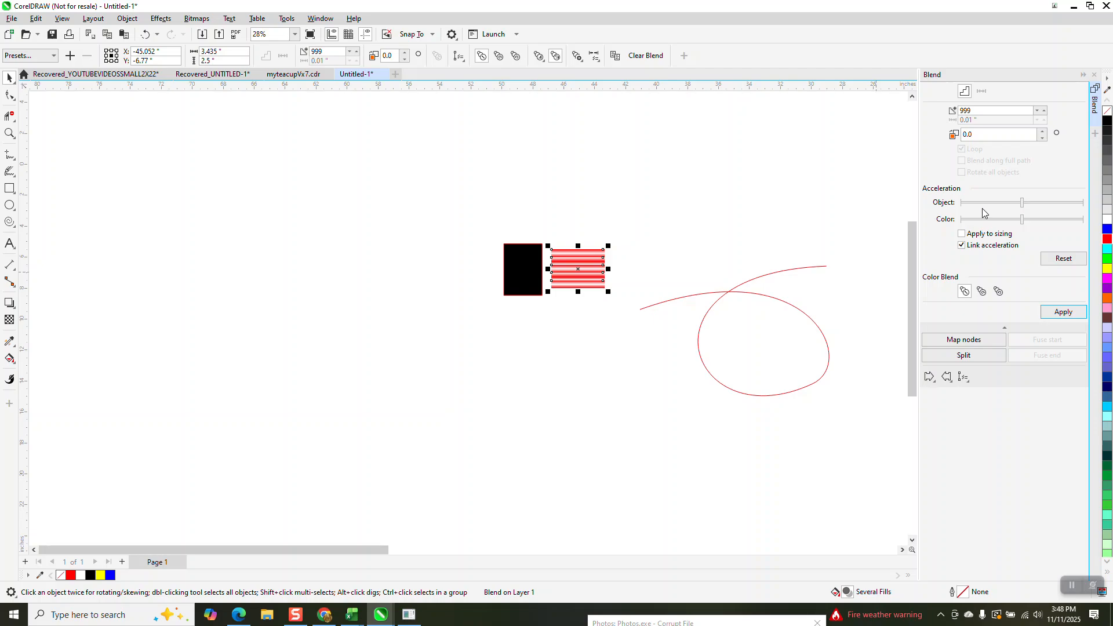
Step: Attach the blend to the looped curve as its new path and apply it with Blend along full path enabled
click(963, 377)
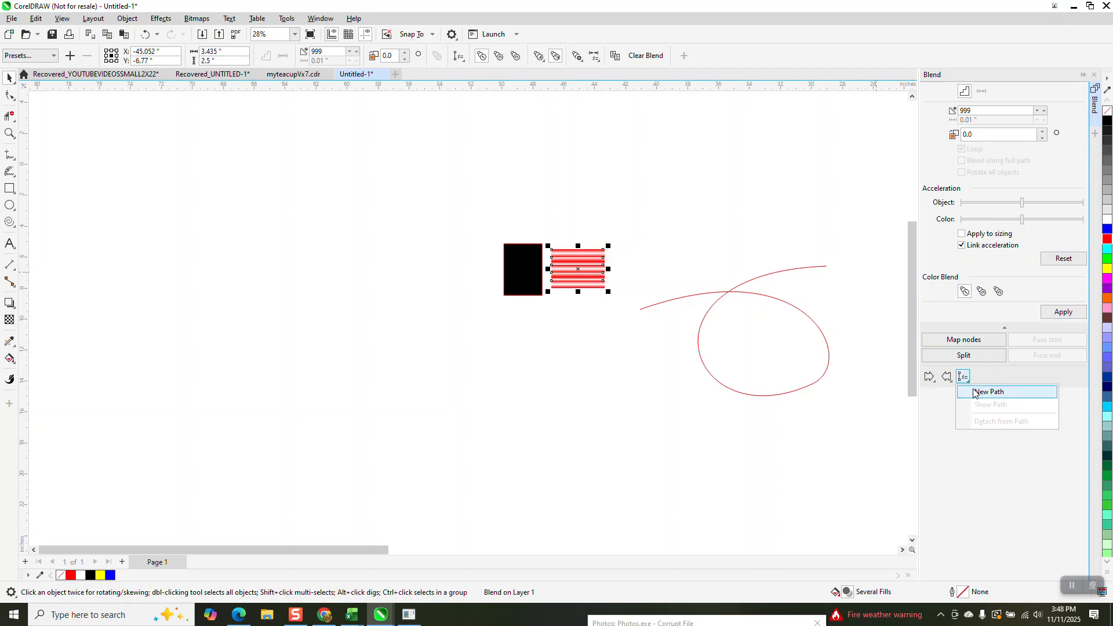
click(975, 393)
click(787, 266)
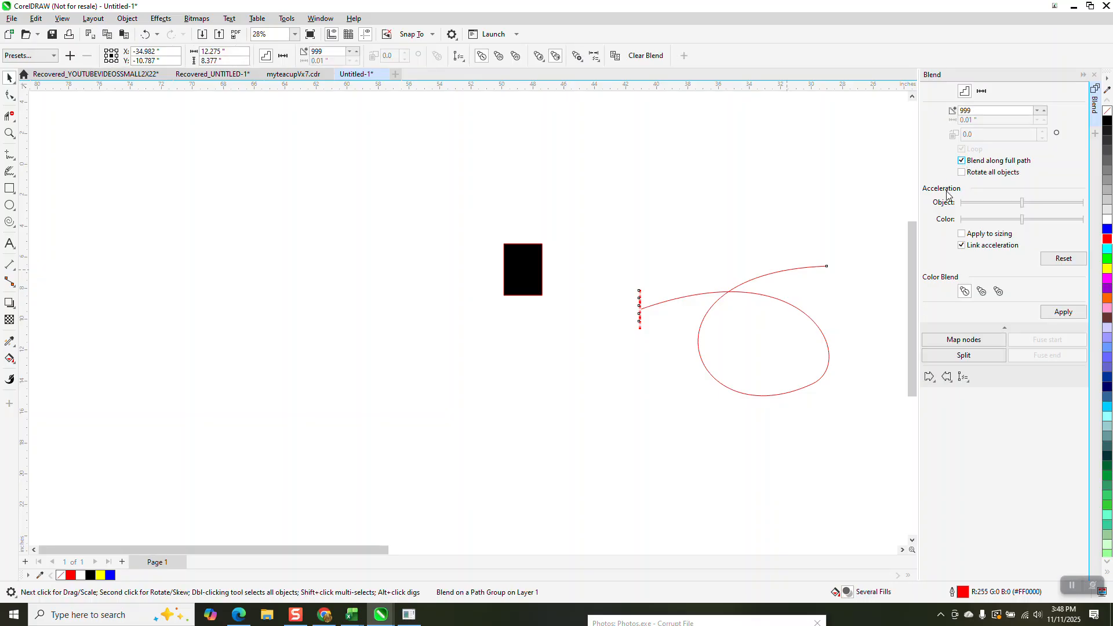
click(1065, 313)
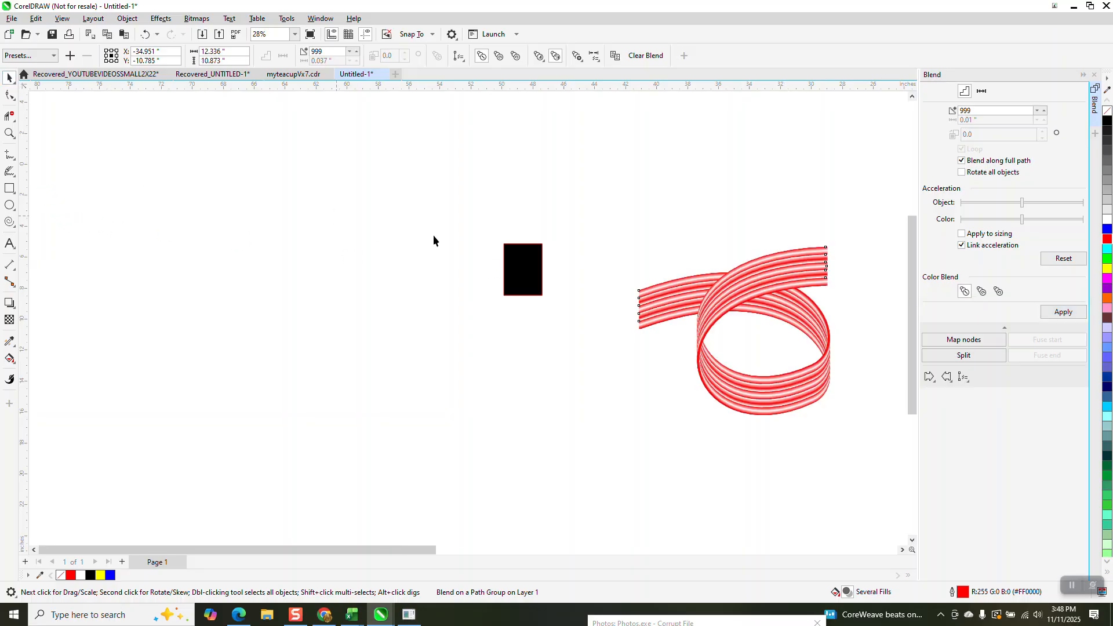
Step: Enlarge the black rectangle to about 24 by 14.3 inches as a background behind the striped ribbon
scroll(432, 235, down, 2)
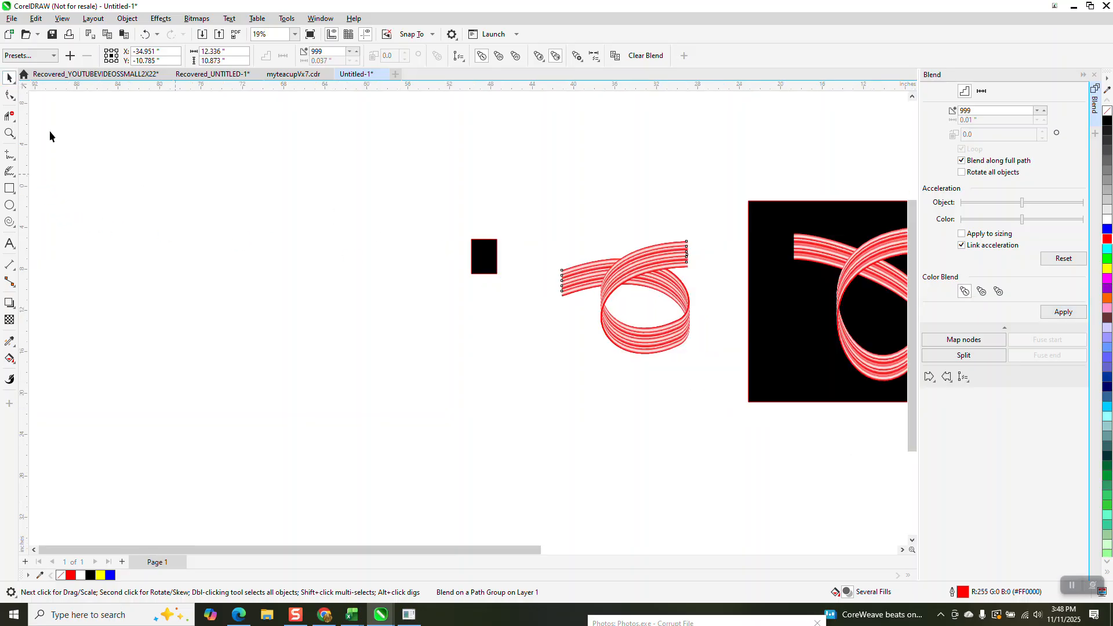
click(481, 270)
drag(499, 276, 748, 391)
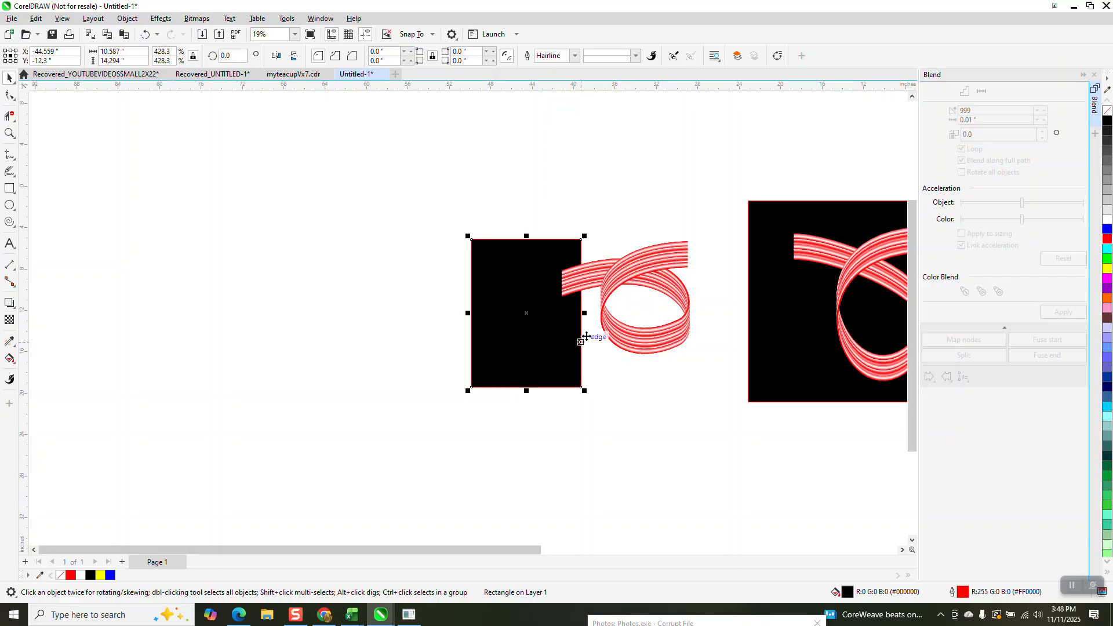
drag(584, 312, 720, 287)
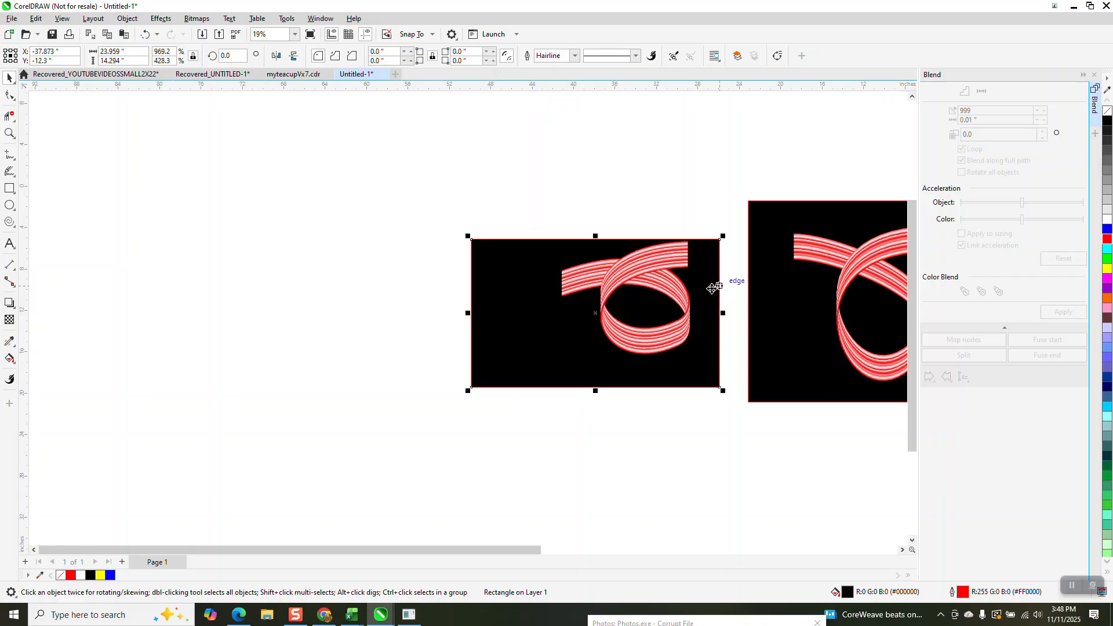
Step: Compare the new ribbon on its black background with the earlier ribbon, examining the stripes and overlap
scroll(356, 298, down, 1)
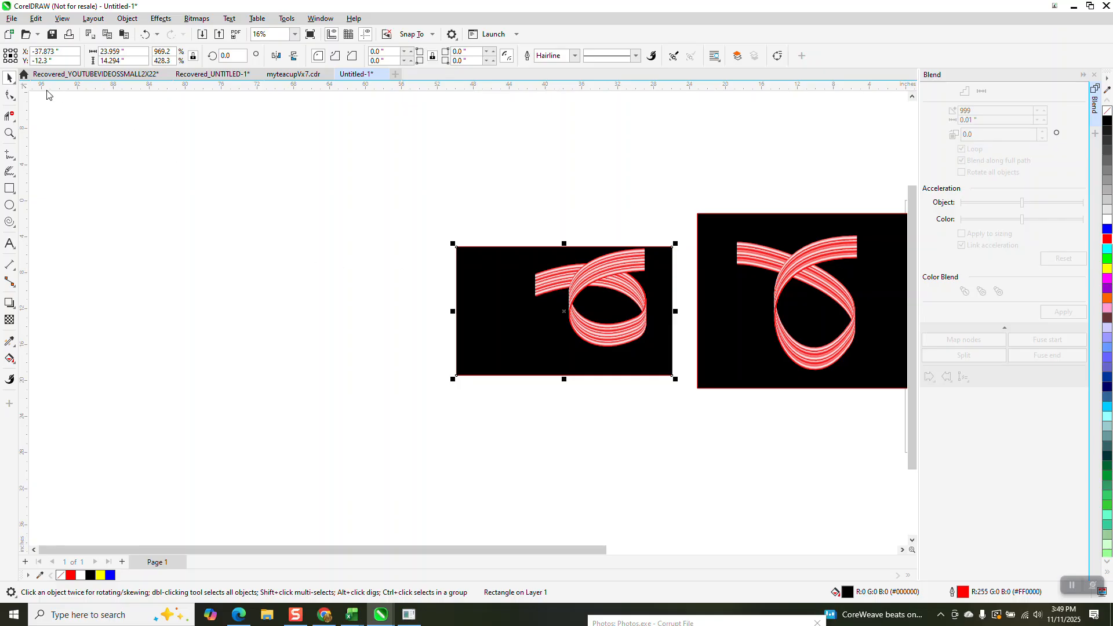
click(10, 134)
drag(418, 206, 323, 325)
click(9, 79)
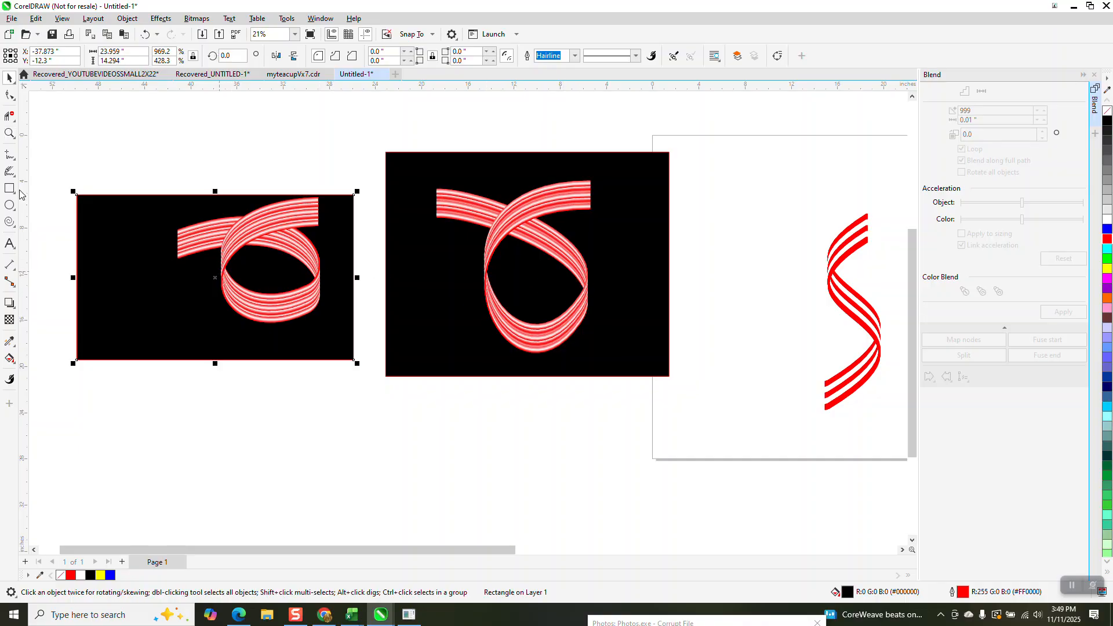
click(10, 133)
drag(146, 175, 400, 353)
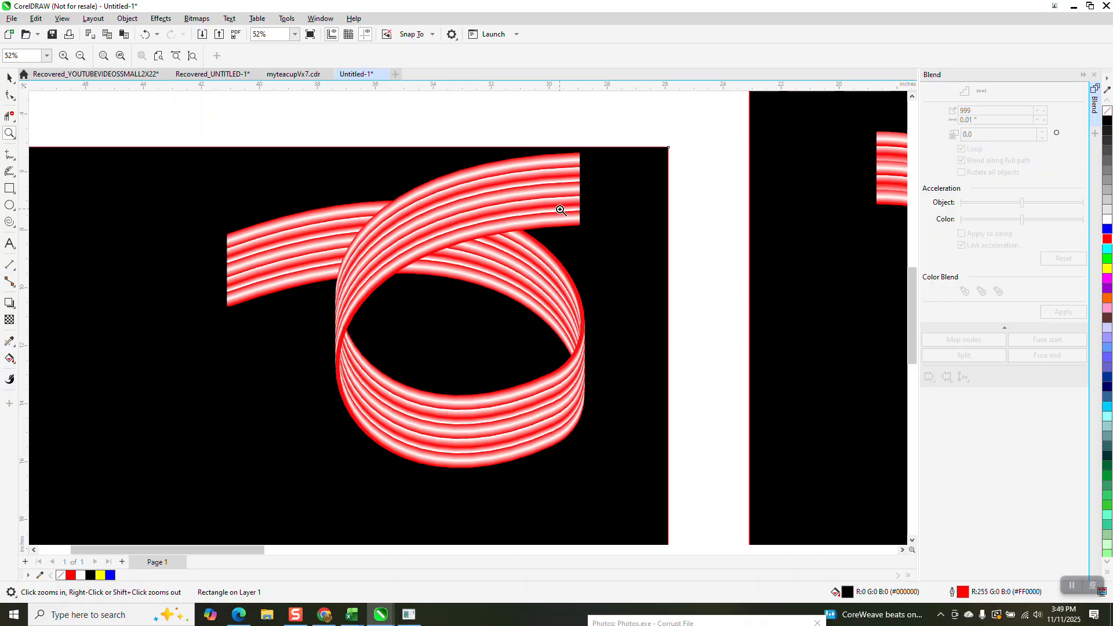
right_click(518, 217)
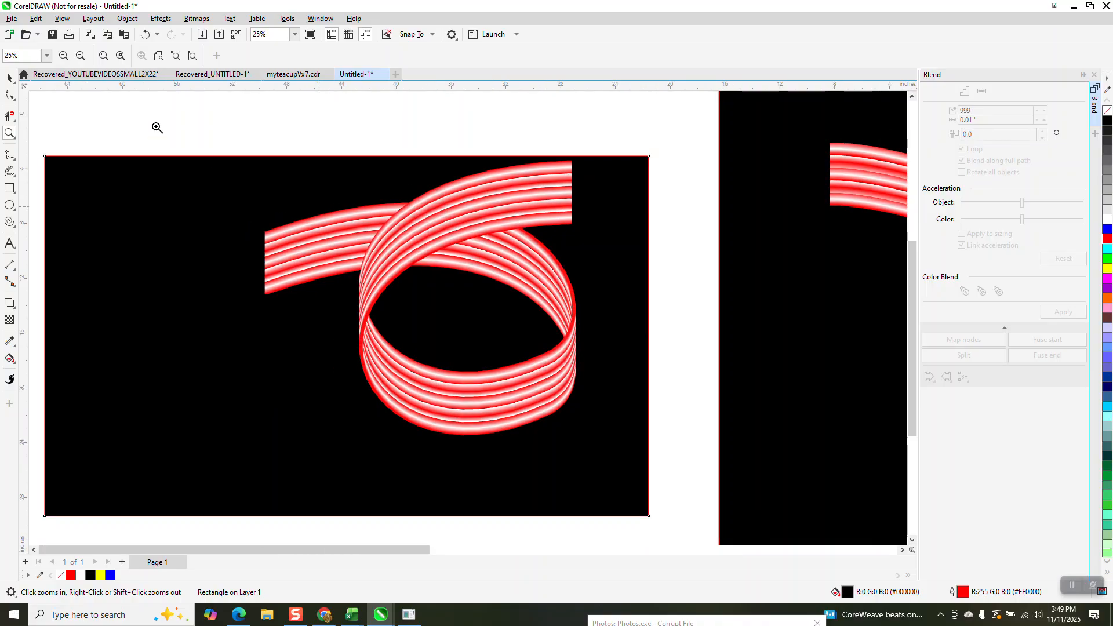
right_click(157, 129)
click(10, 78)
drag(325, 162, 588, 406)
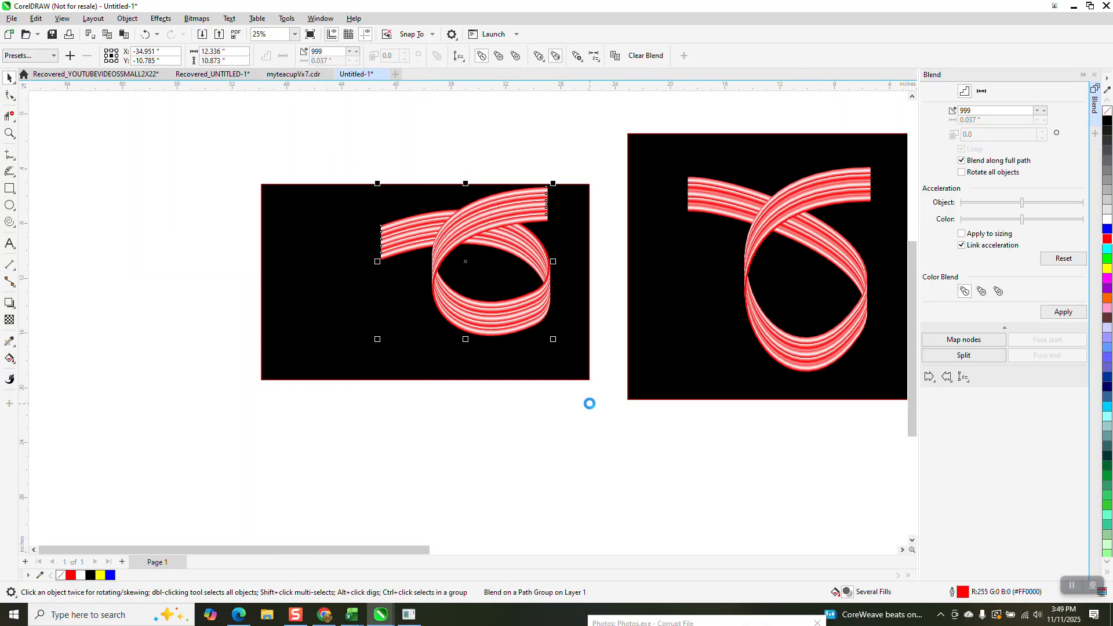
Step: Undo the background enlargement, path blend, duplicate and grouping until the column's five rectangles are separate again
click(145, 36)
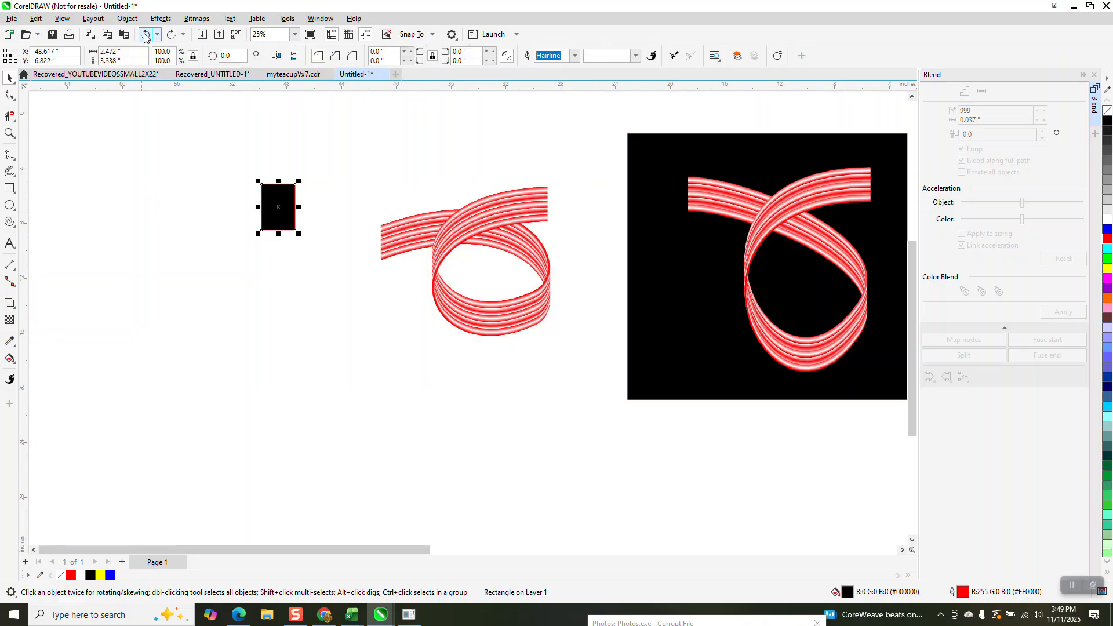
click(145, 36)
click(144, 35)
click(144, 35)
click(144, 34)
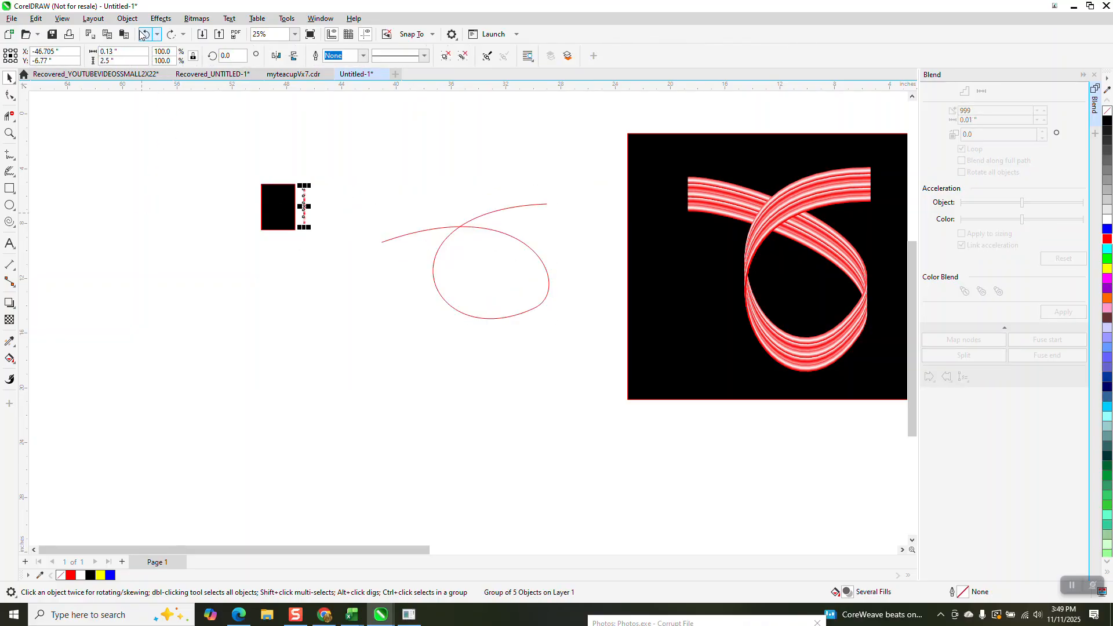
click(144, 35)
click(144, 35)
click(143, 35)
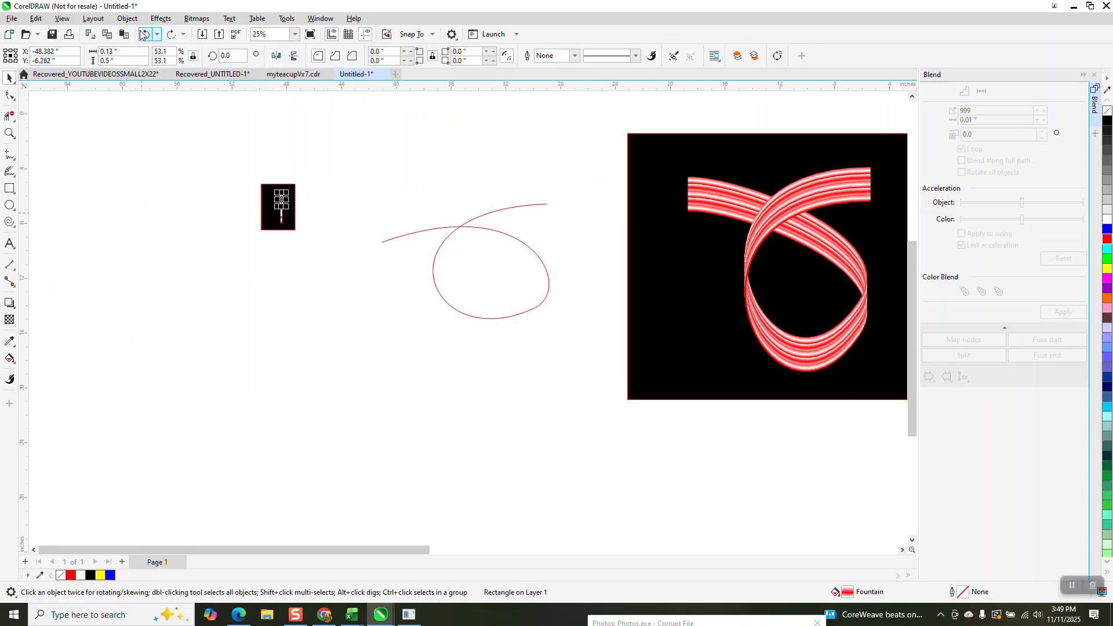
Step: Undo the gradient changes on the second rectangle of the column back to plain white and deselect it
click(9, 133)
drag(267, 173, 319, 240)
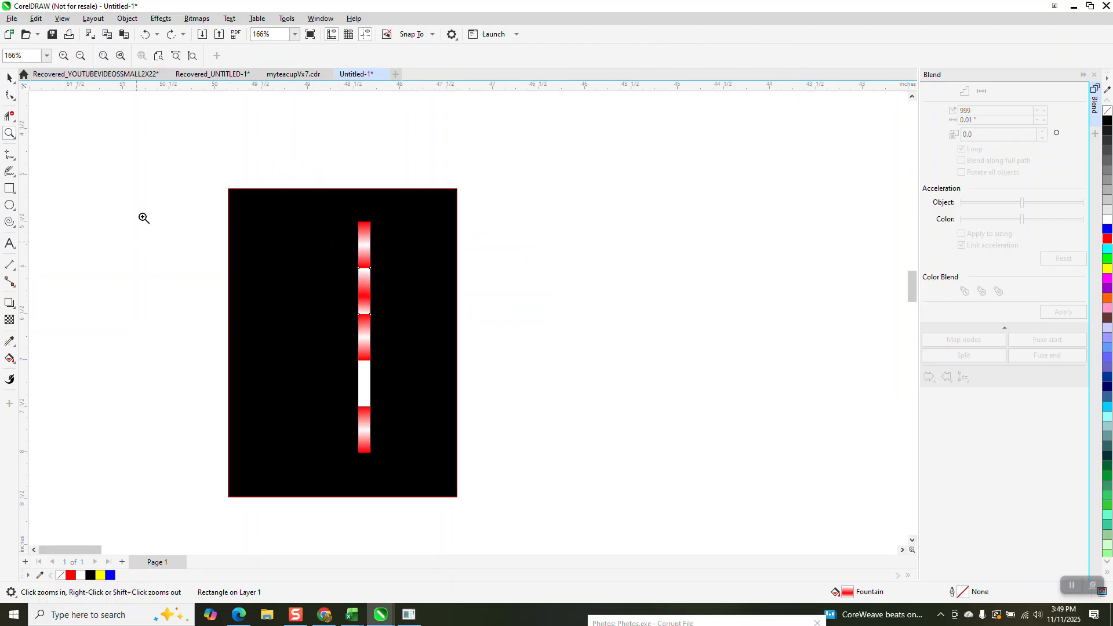
click(145, 34)
click(145, 35)
click(9, 358)
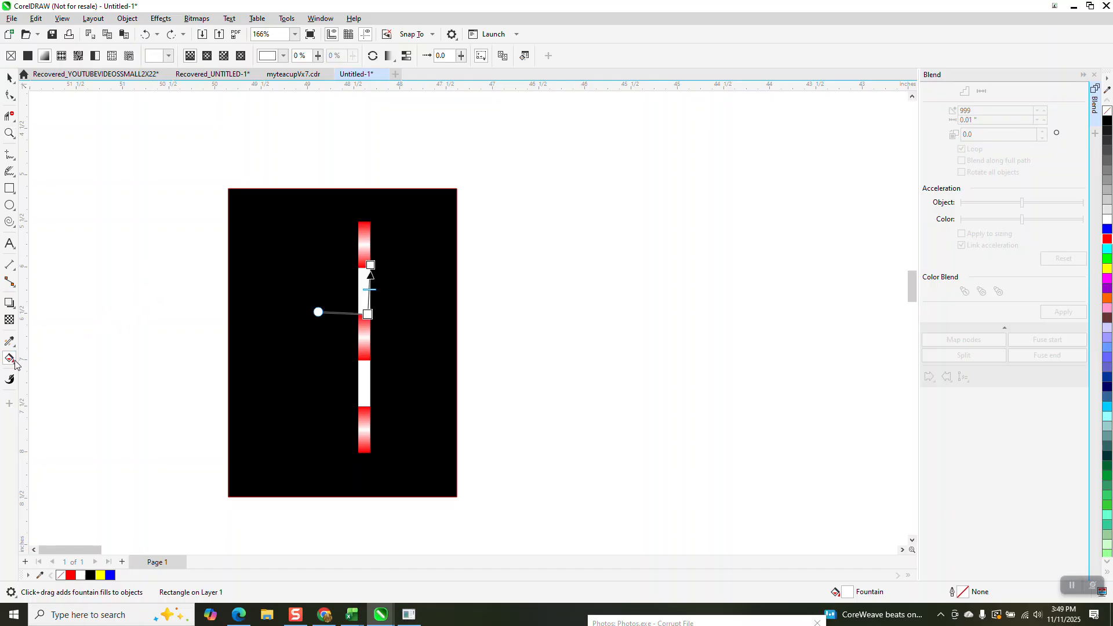
click(9, 78)
click(129, 190)
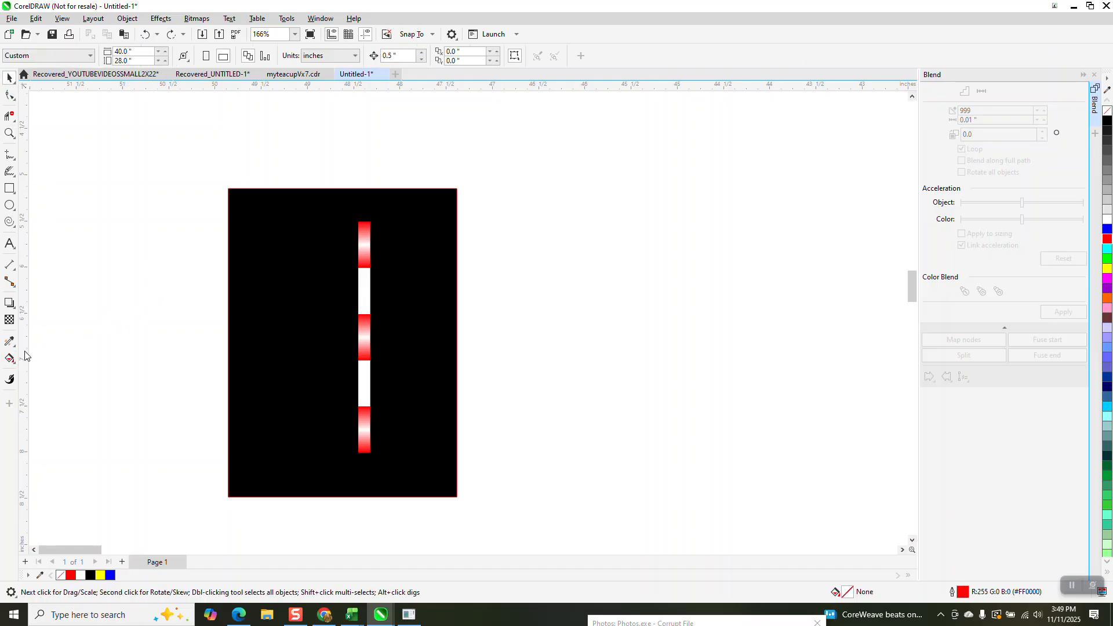
Step: Copy the uppermost rectangle's red-white-red gradient onto the two white rectangles with the Attributes Eyedropper
click(13, 367)
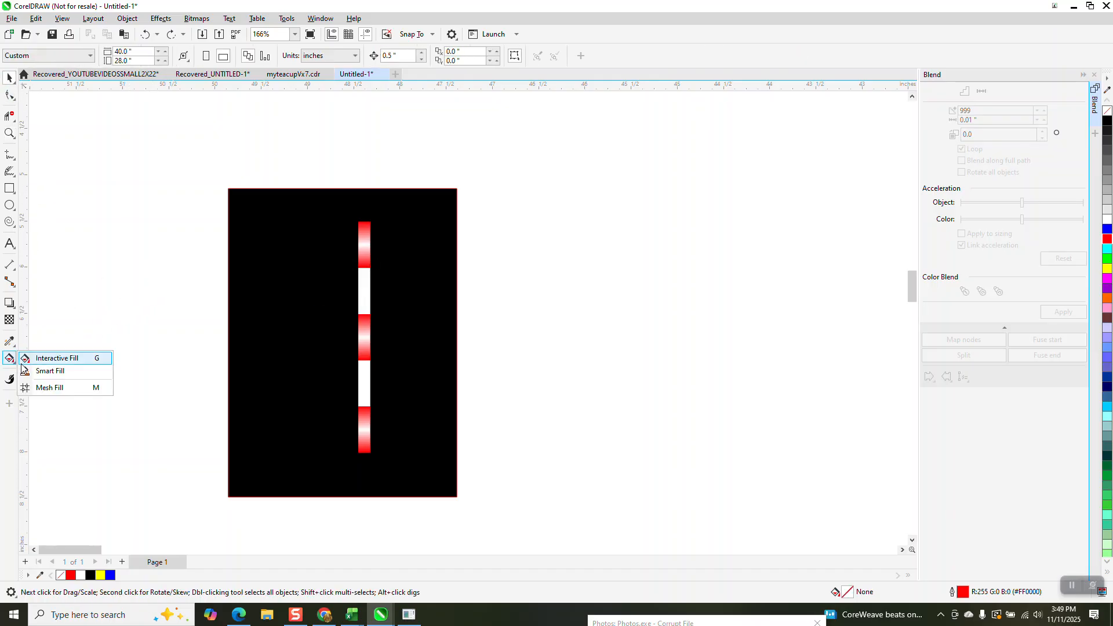
mouse_move(11, 342)
click(59, 355)
click(363, 243)
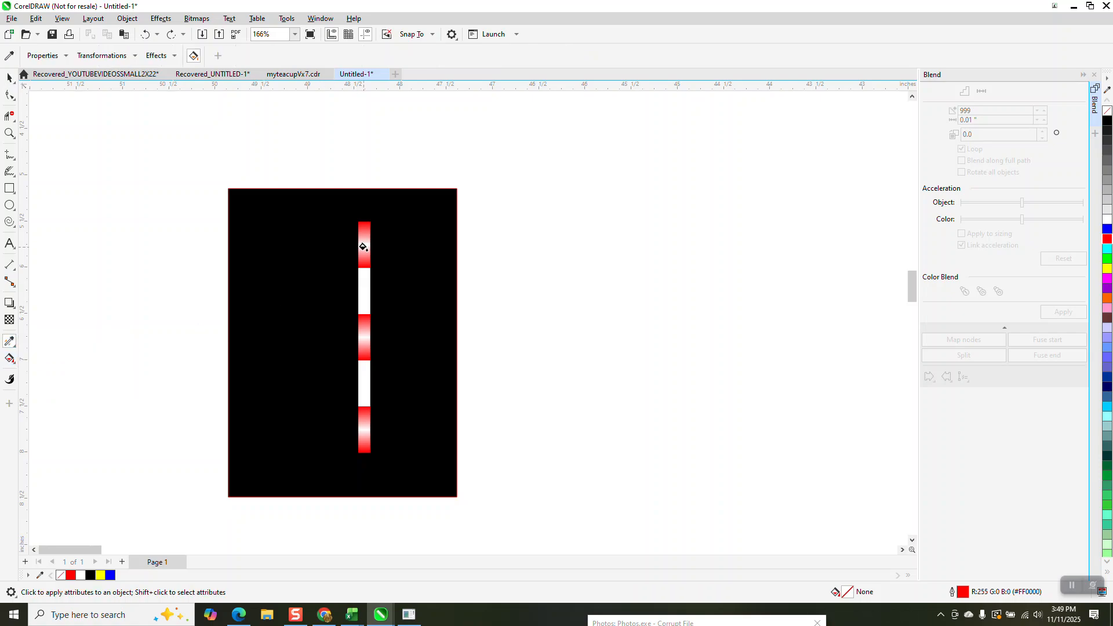
click(360, 288)
click(363, 376)
key(space)
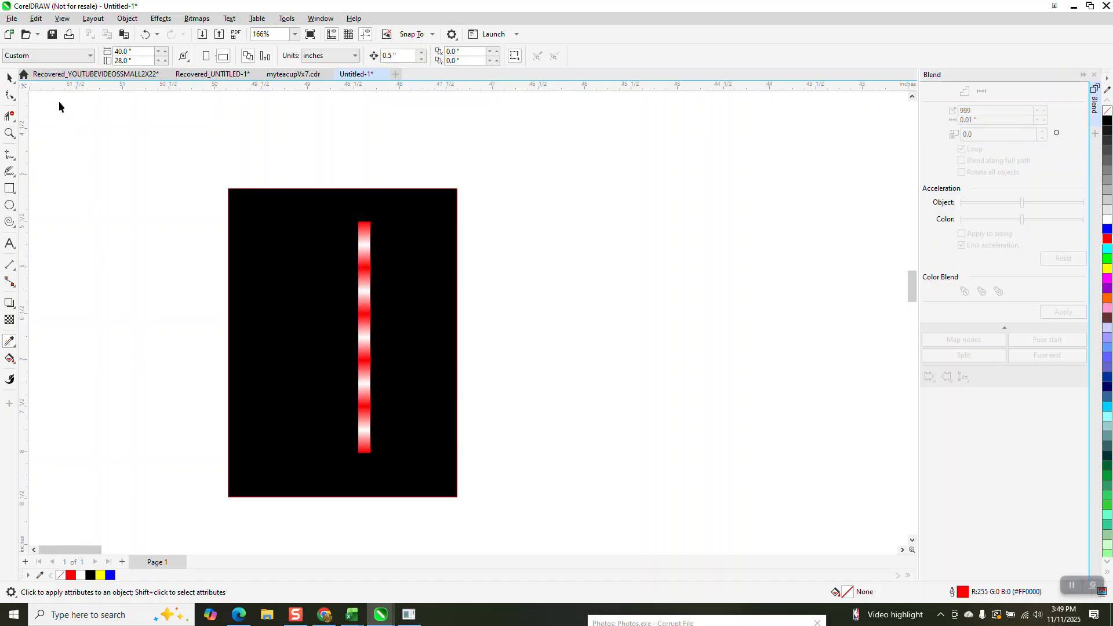
Step: Group the column's five gradient rectangles and place a duplicate of the group about 2.8 inches to its right
drag(281, 185, 410, 505)
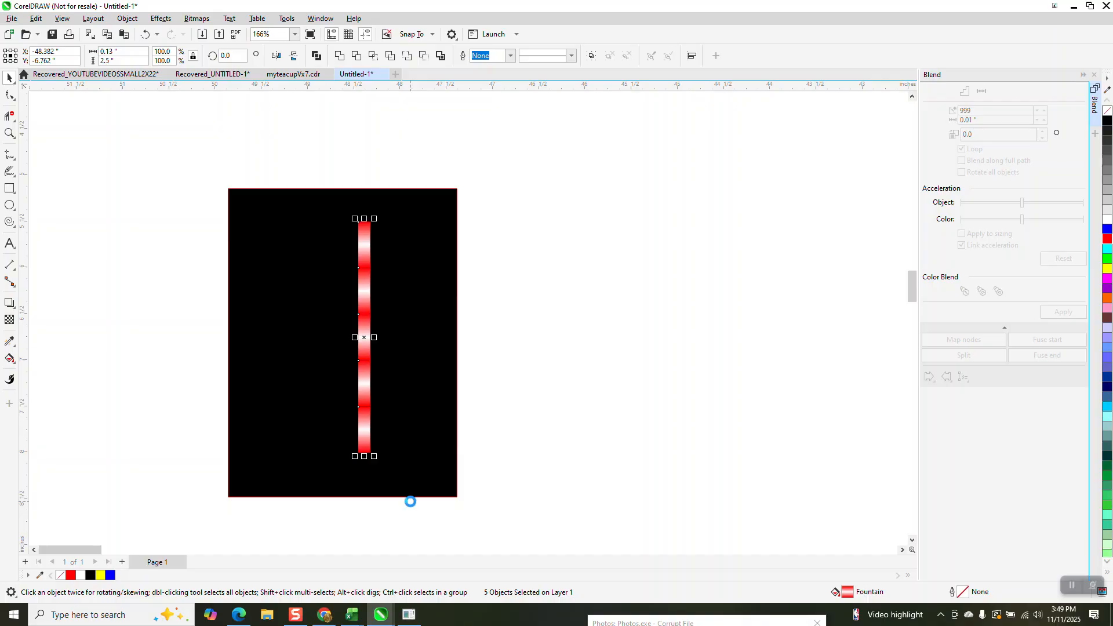
key(ctrl+g)
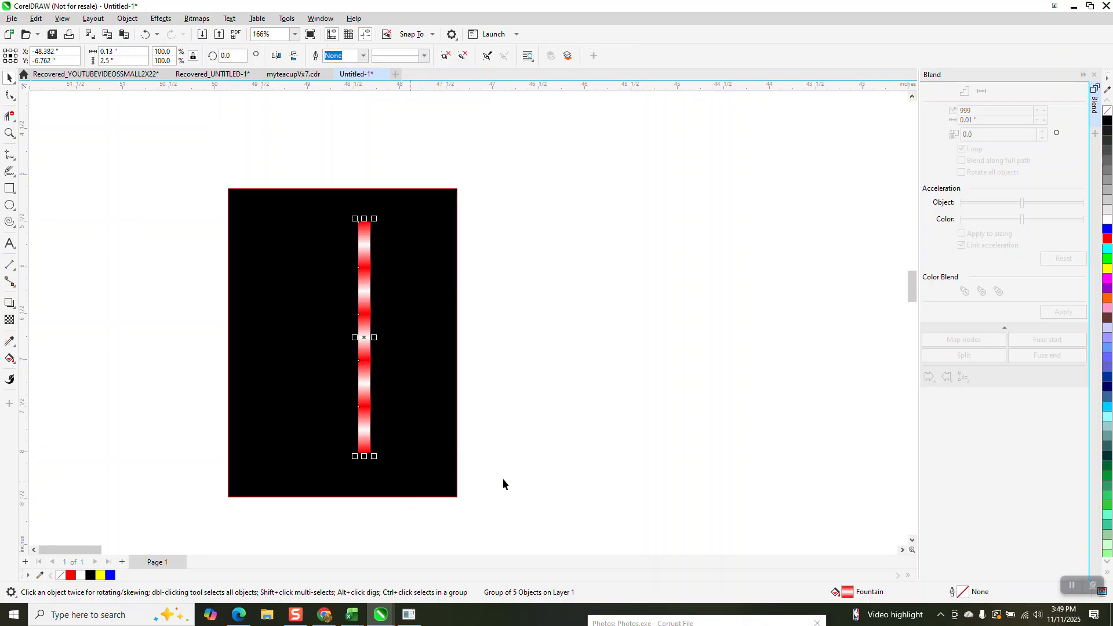
click(369, 337)
drag(370, 337, 627, 337)
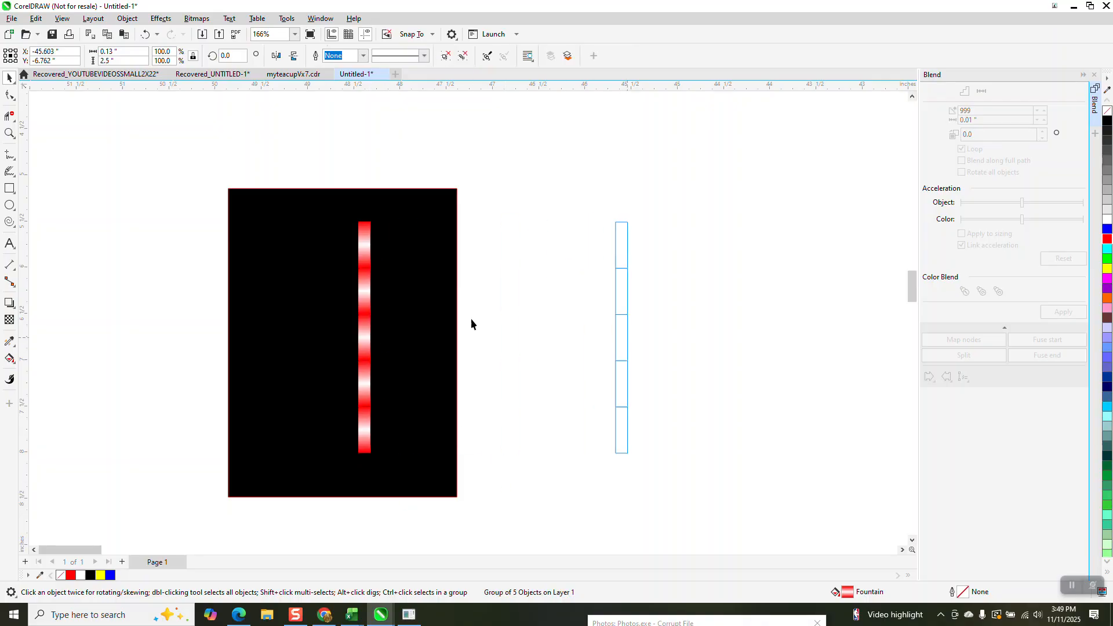
Step: Move the black rectangle clear of the striped groups and blend the two groups with 999 steps
drag(289, 245, 108, 242)
drag(316, 170, 709, 512)
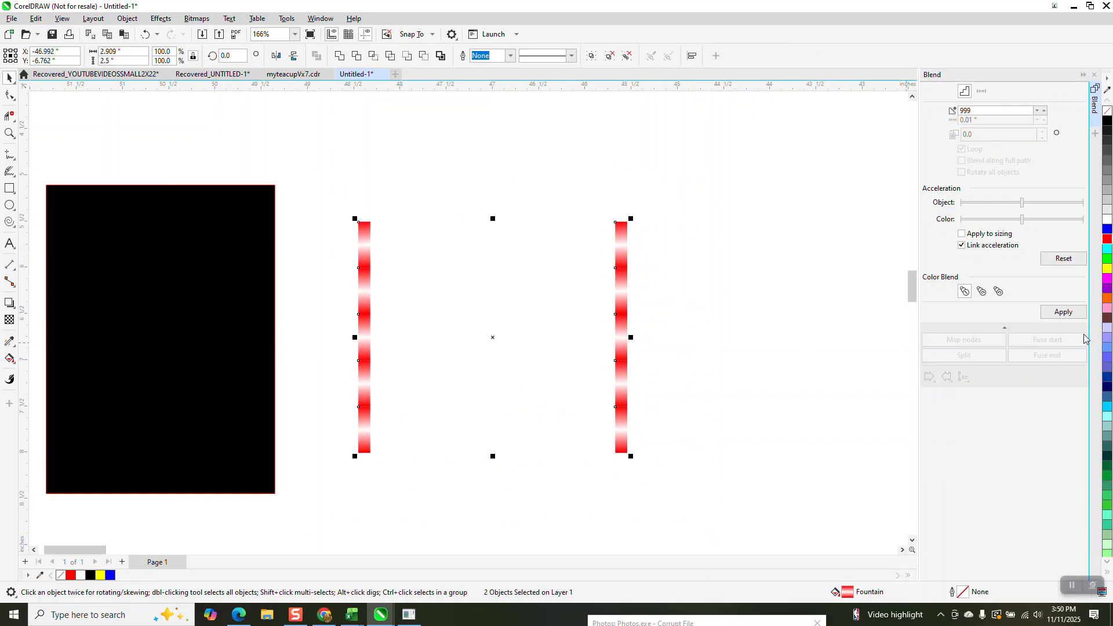
click(1065, 312)
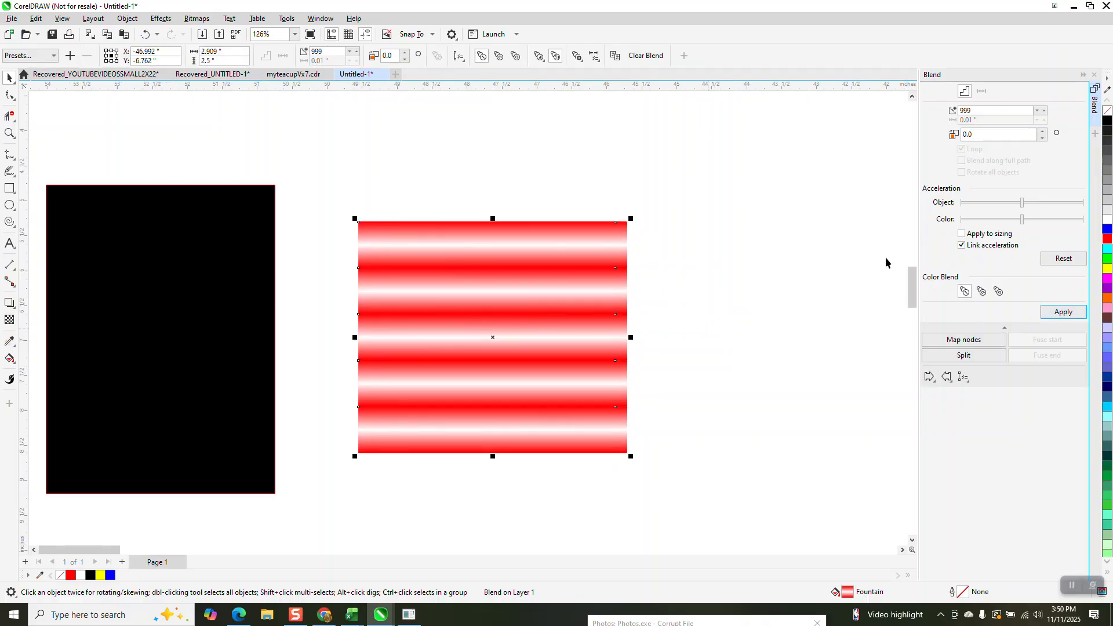
Step: Move the looped curve about 3.2 inches left and 1.5 inches up, closer to the striped blend
scroll(652, 258, down, 1)
scroll(440, 225, down, 1)
scroll(44, 203, down, 2)
click(9, 81)
drag(698, 301, 599, 255)
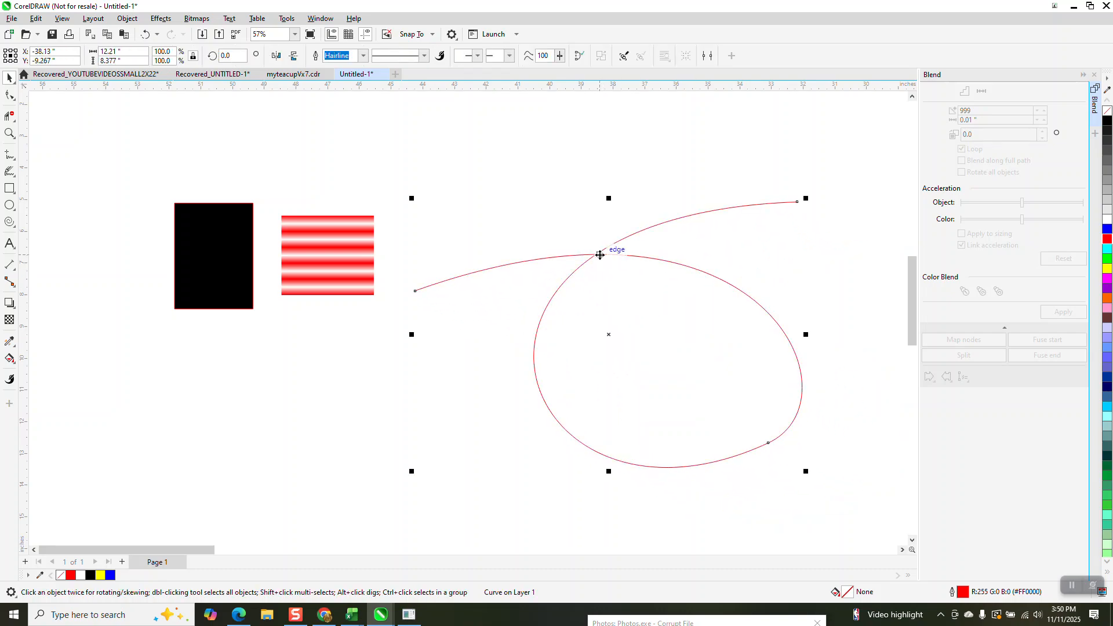
Step: Attach the striped blend to the looped curve as its new path and apply it with Blend along full path enabled
click(360, 248)
click(963, 377)
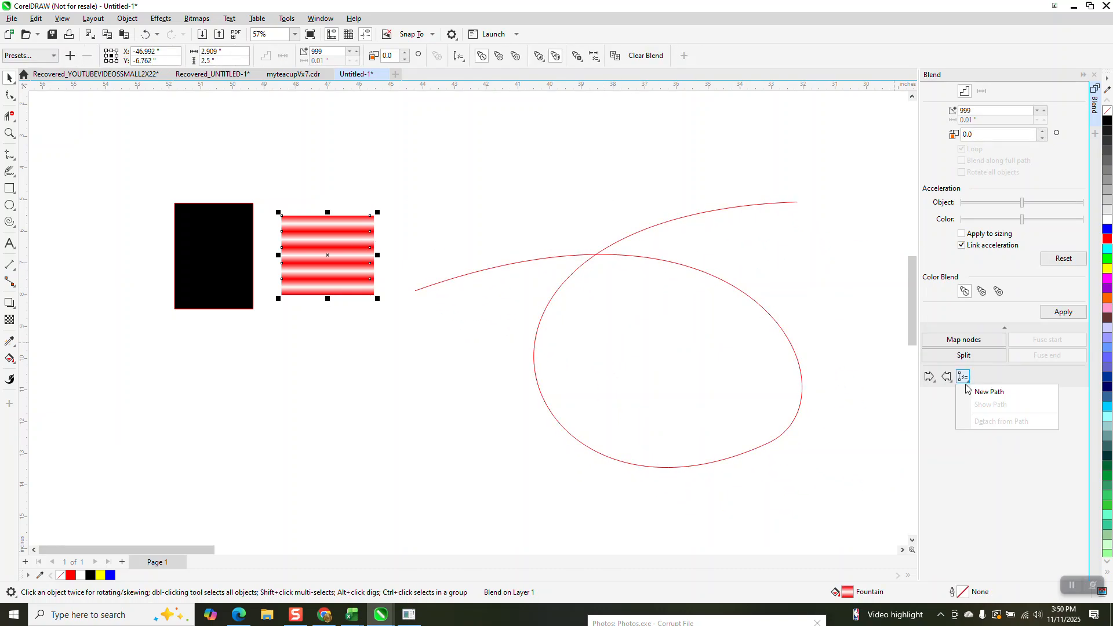
click(985, 392)
click(511, 264)
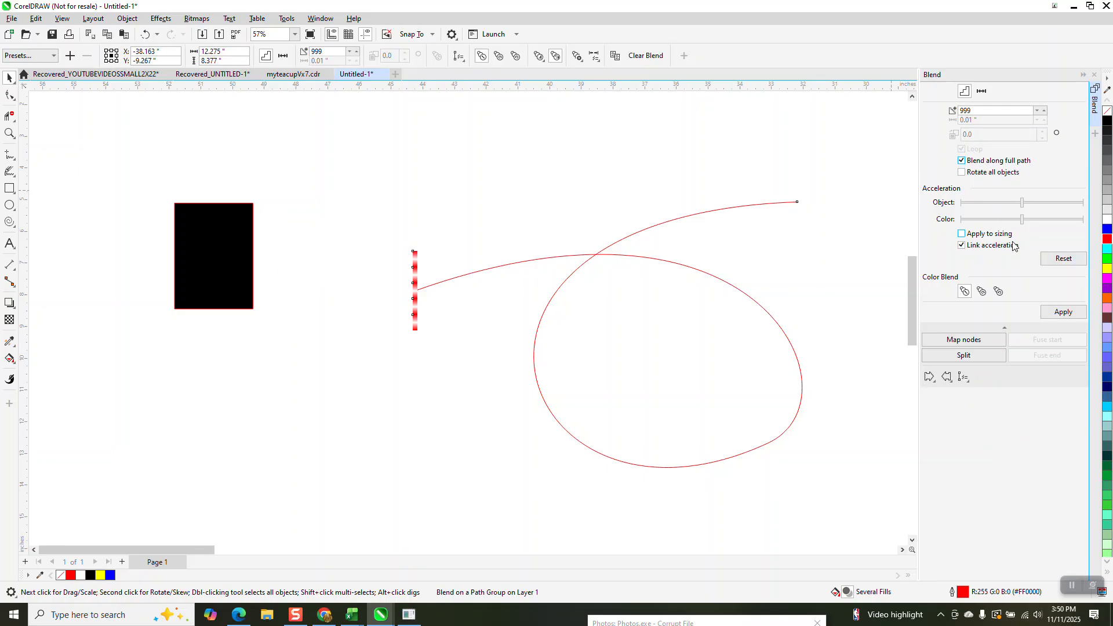
click(1062, 311)
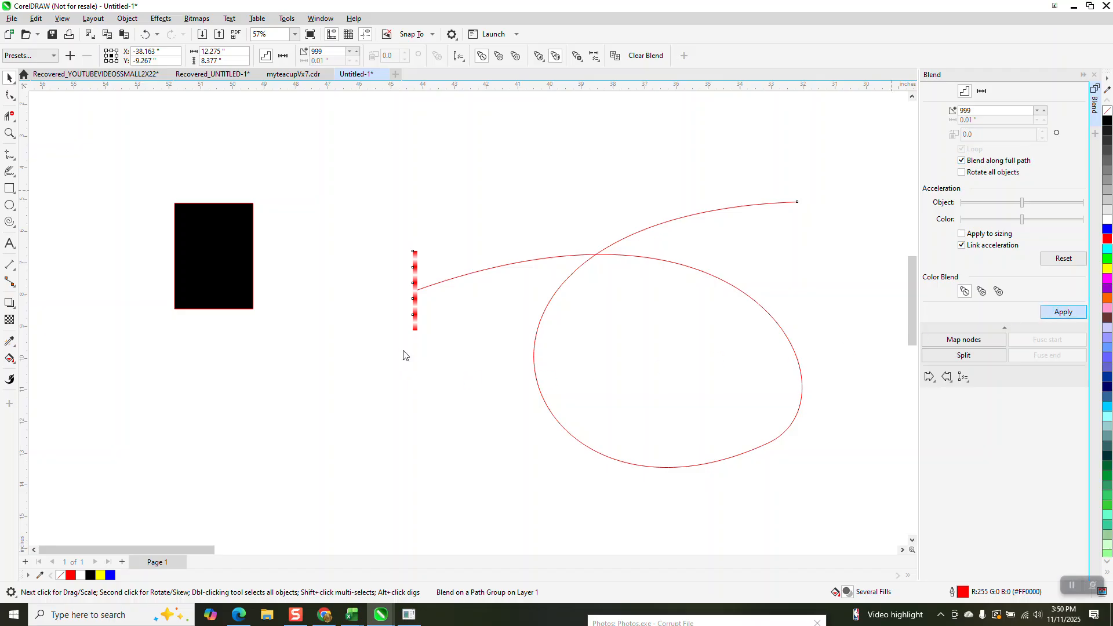
Step: Stretch the black rectangle to about 23.2 inches wide and tall enough to back the whole looped ribbon
scroll(380, 316, down, 2)
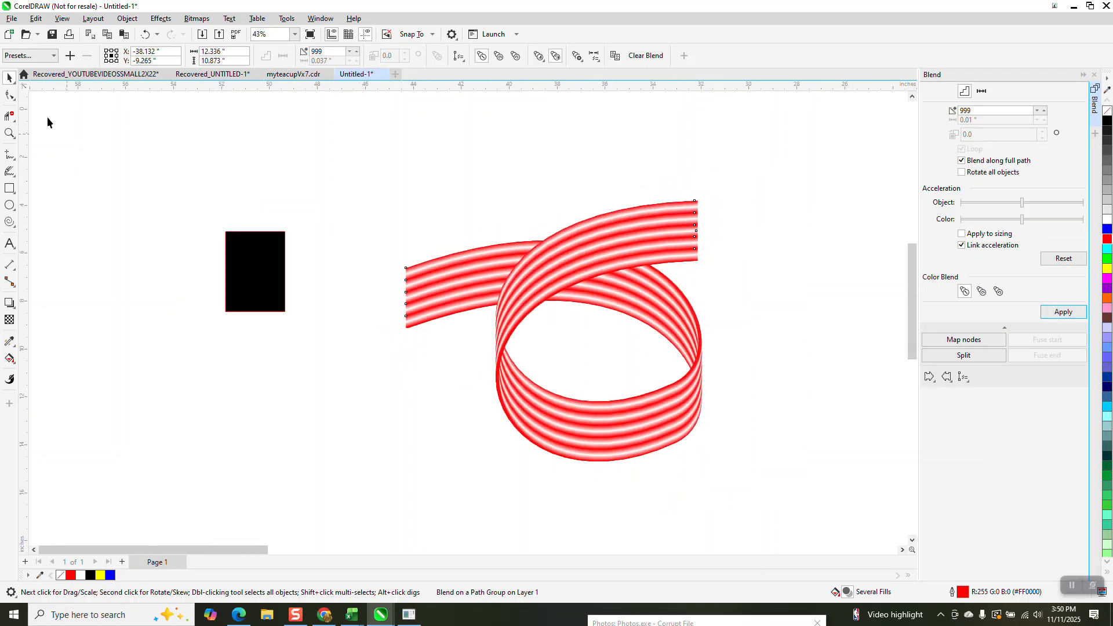
click(243, 287)
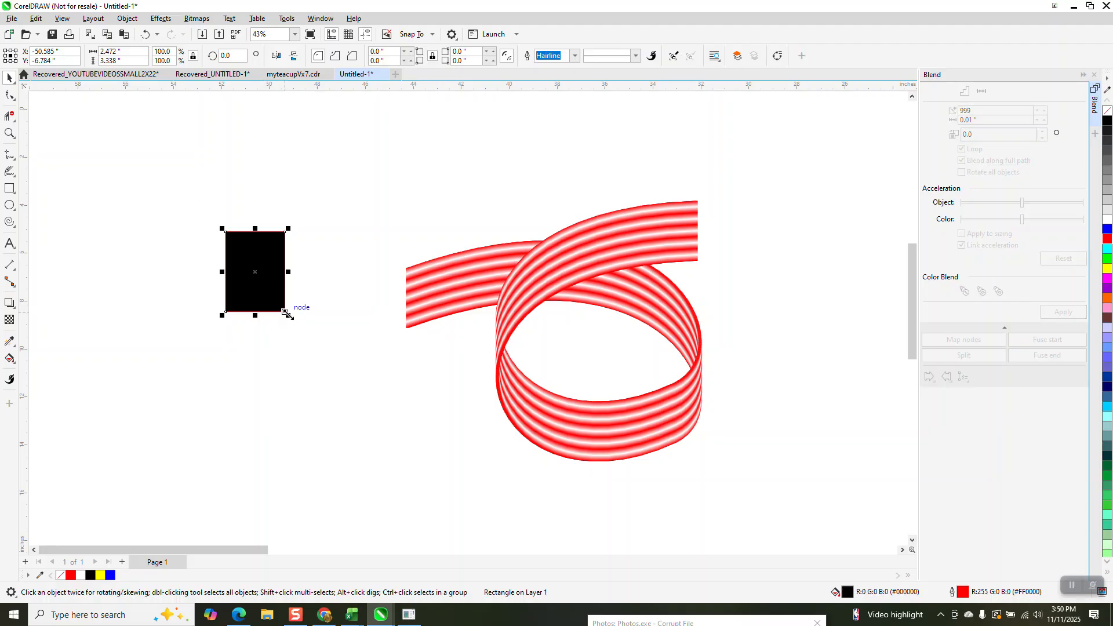
drag(286, 313, 655, 516)
drag(436, 370, 785, 371)
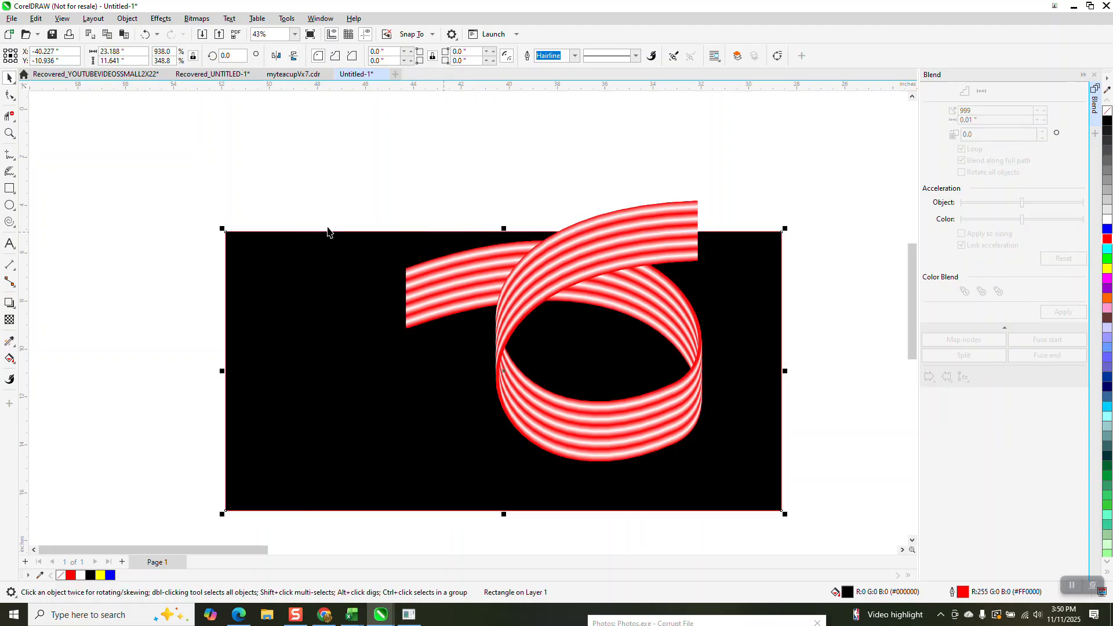
drag(509, 234, 506, 191)
Step: Examine the looped ribbon's evenly shaded stripes up close against the black background
key(z)
drag(405, 211, 770, 496)
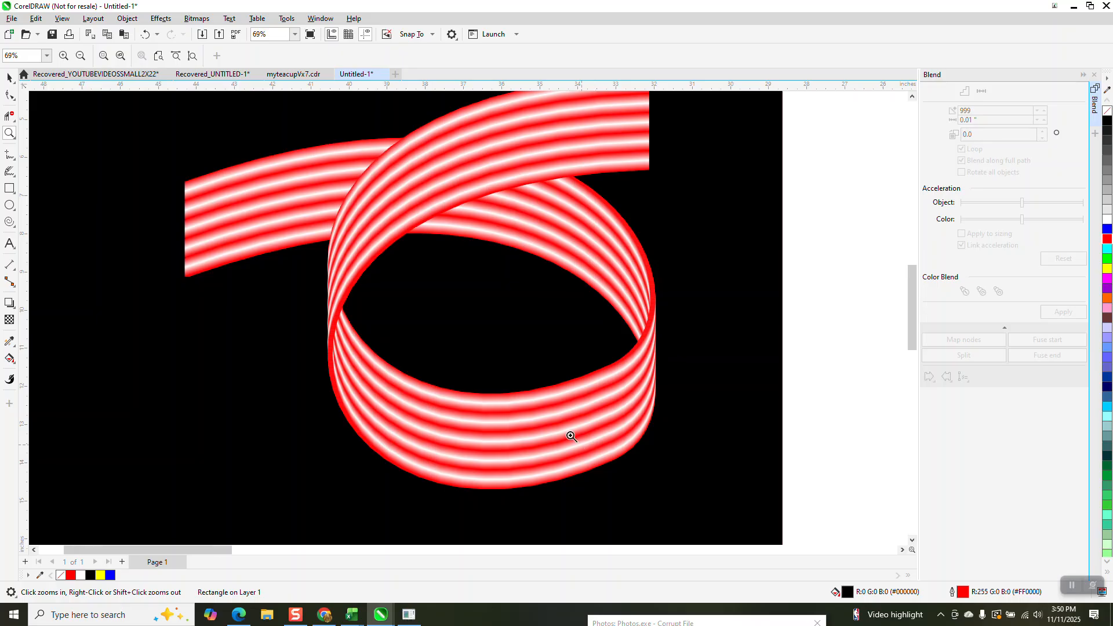
scroll(566, 433, down, 1)
drag(492, 168, 573, 246)
scroll(509, 236, down, 5)
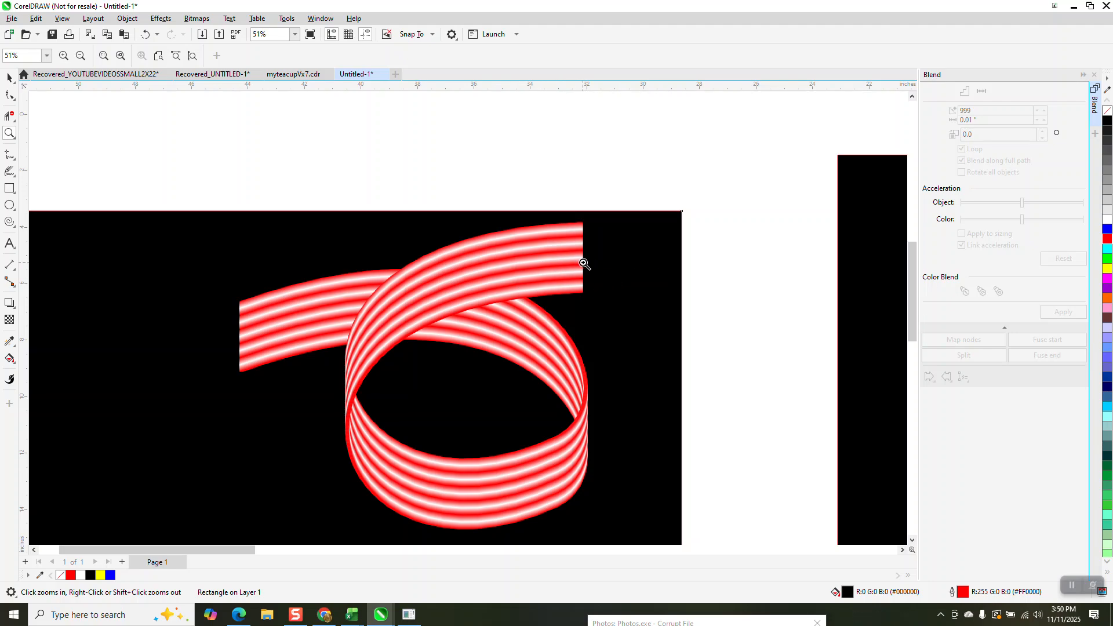
scroll(582, 265, down, 1)
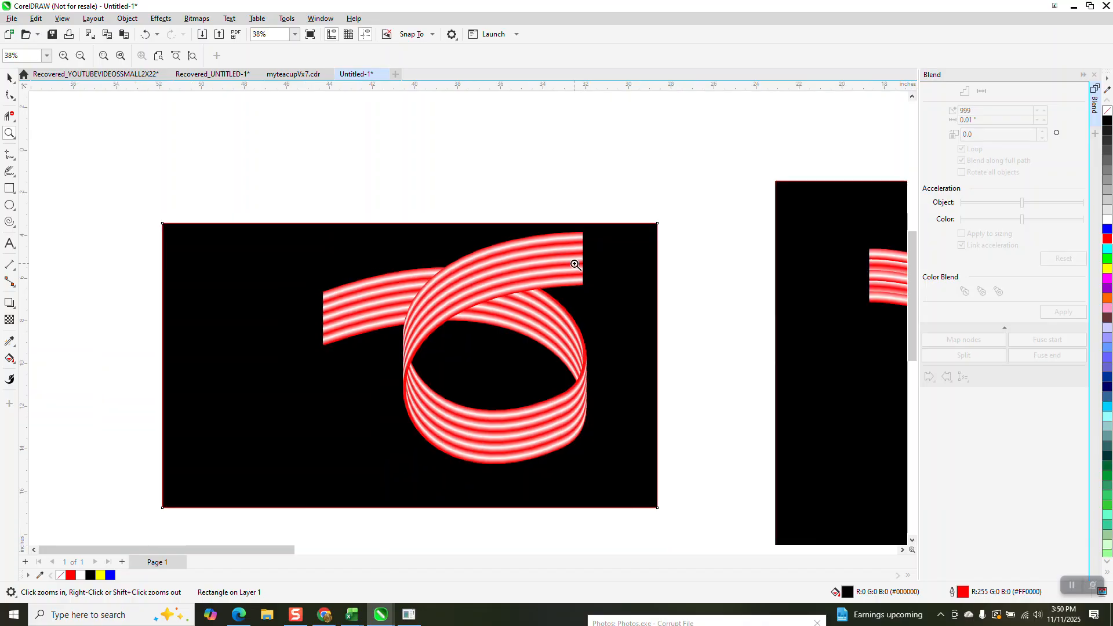
Step: Undo the stretching of the black rectangle behind the ribbon
click(144, 37)
click(145, 36)
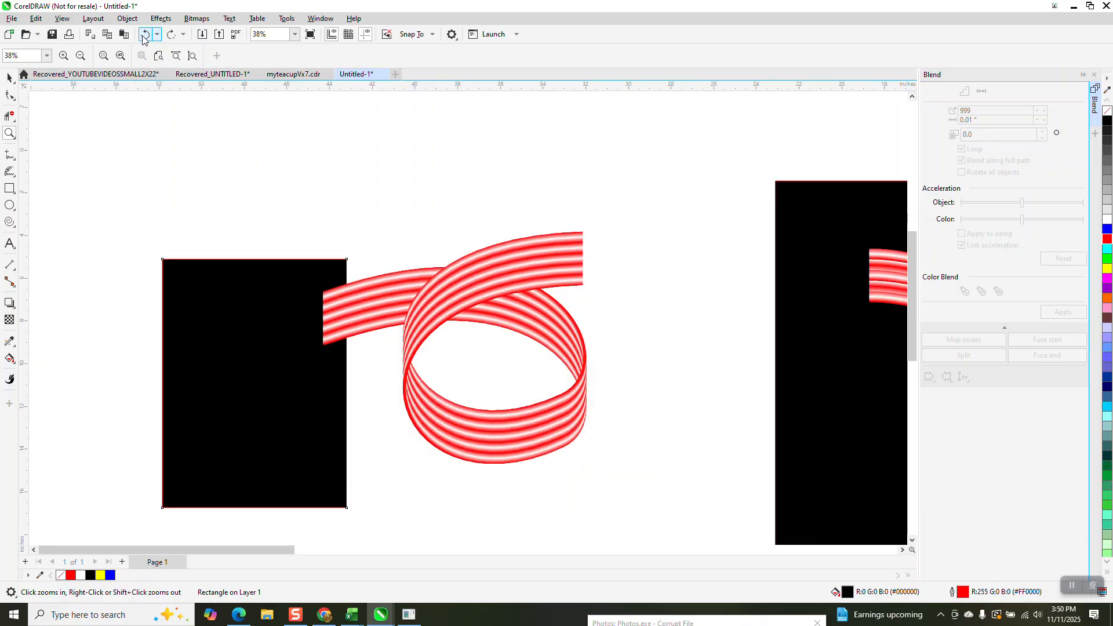
click(144, 36)
scroll(209, 191, down, 1)
key(space)
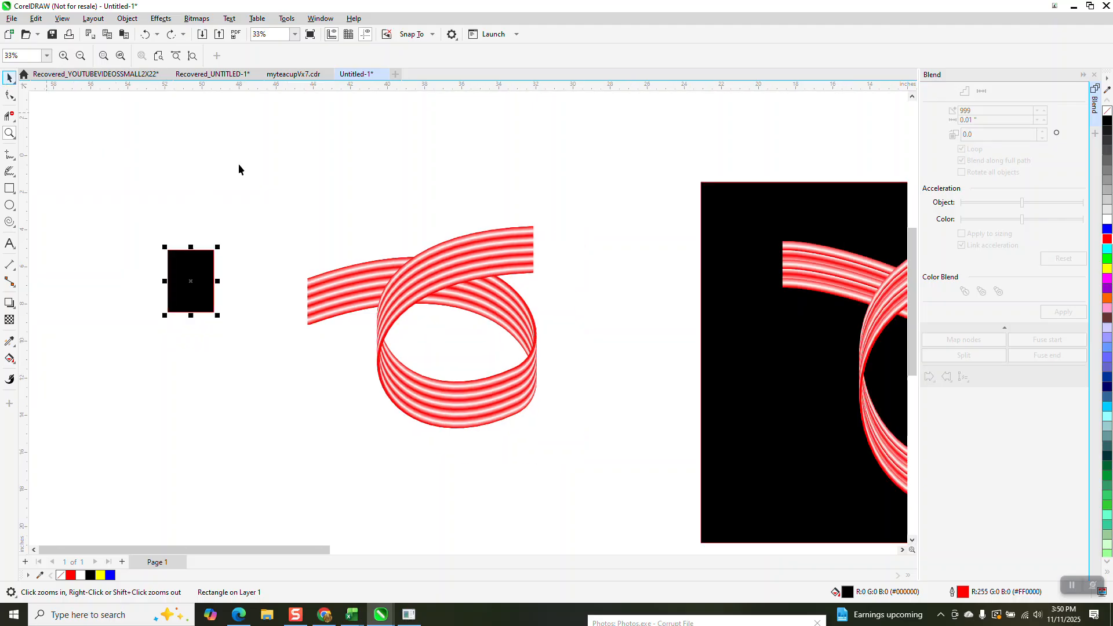
Step: Copy the finished looped ribbon blend and undo back to the single grouped rectangle strip and the plain looped curve
drag(266, 212, 632, 466)
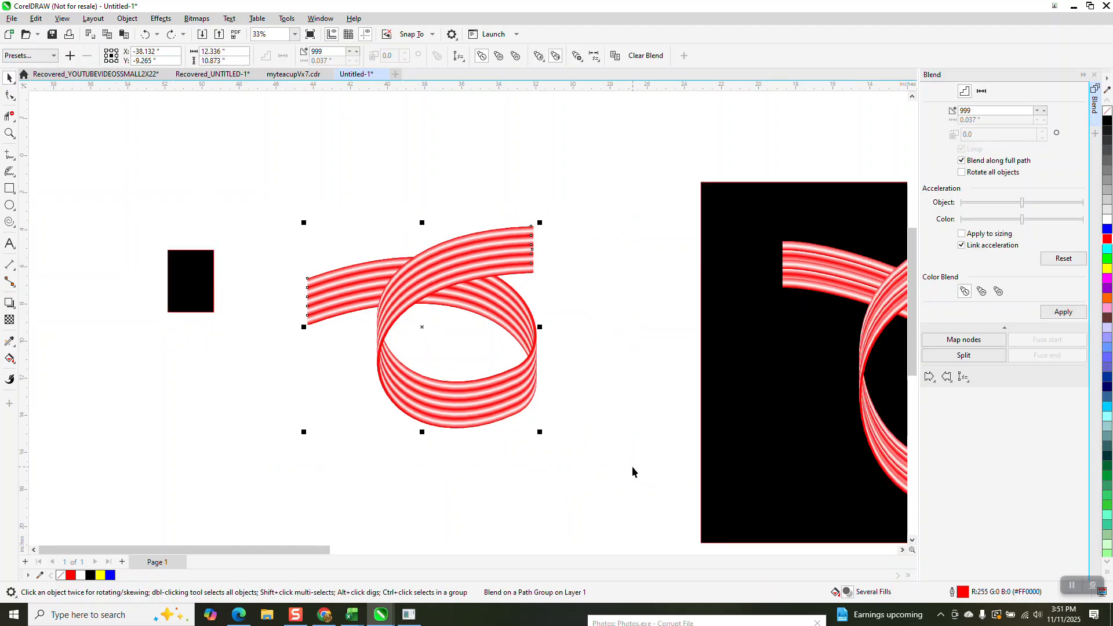
click(145, 35)
click(145, 36)
click(145, 36)
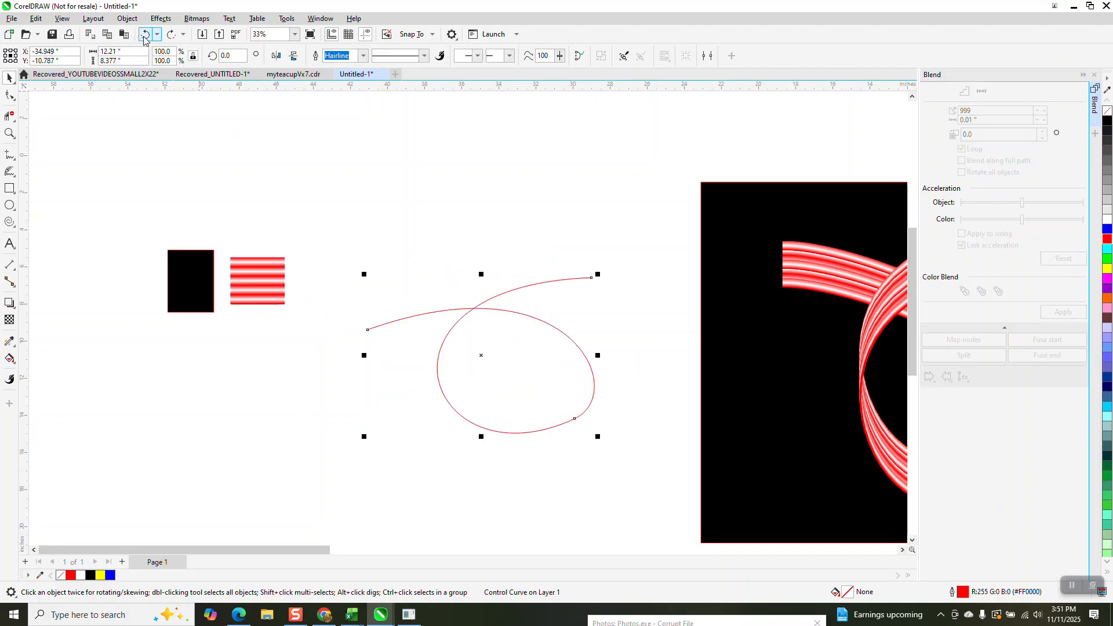
click(144, 35)
click(145, 35)
click(145, 35)
Step: Paste the copied ribbon and move it away from the curve so it overlaps the large black rectangle
right_click(370, 151)
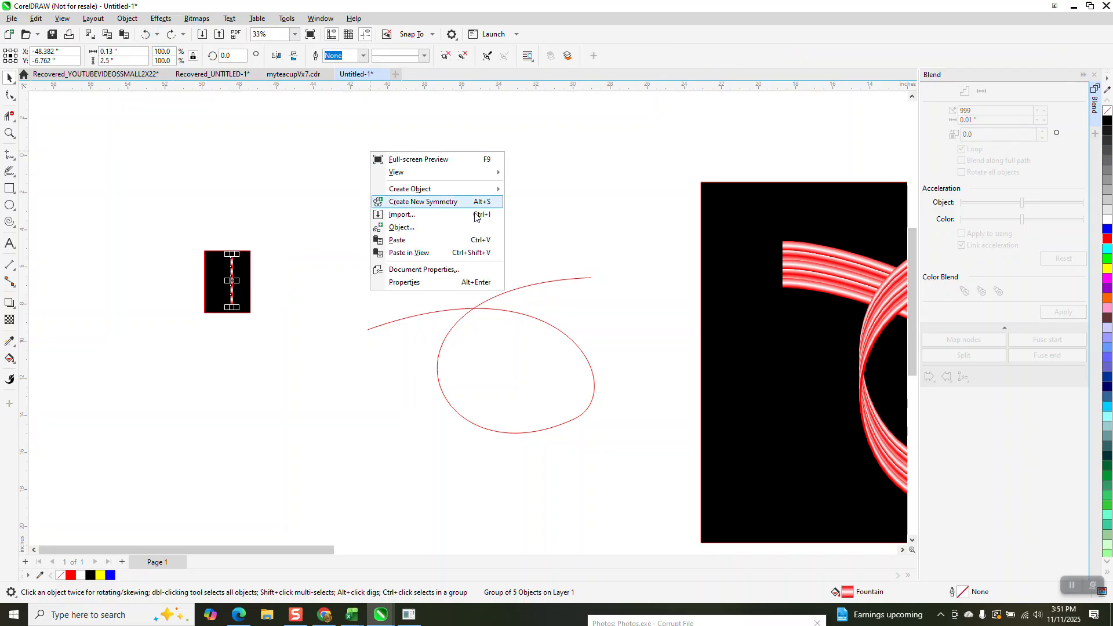
click(411, 245)
scroll(434, 248, down, 1)
mouse_move(439, 259)
mouse_down()
mouse_move(732, 203)
mouse_move(693, 201)
mouse_up()
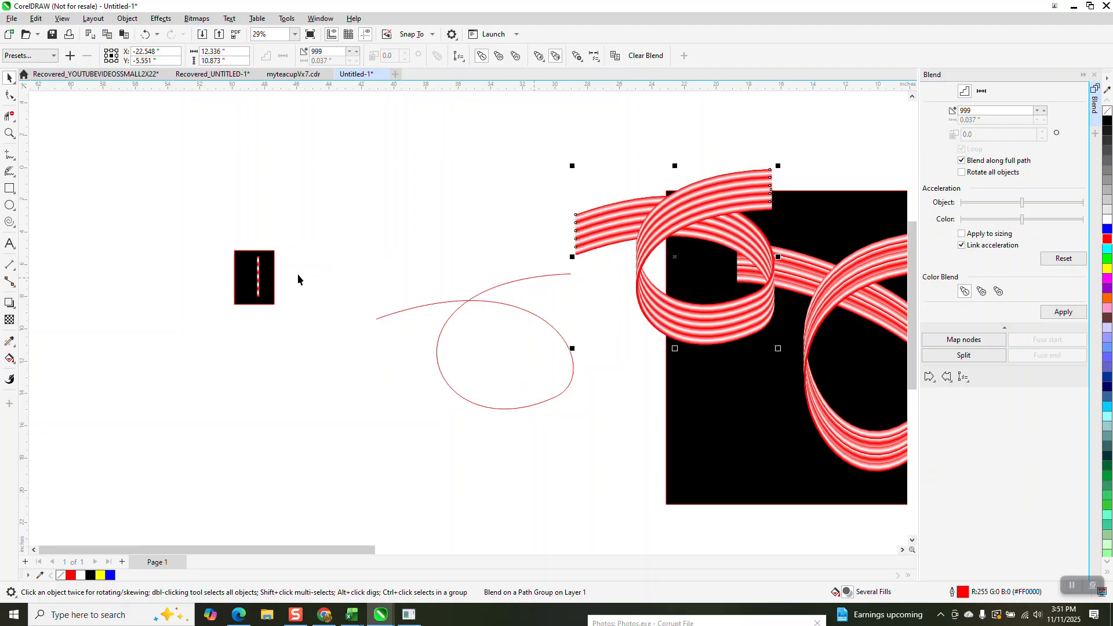
Step: Ungroup the strip of five gradient rectangles on the small black rectangle
click(10, 133)
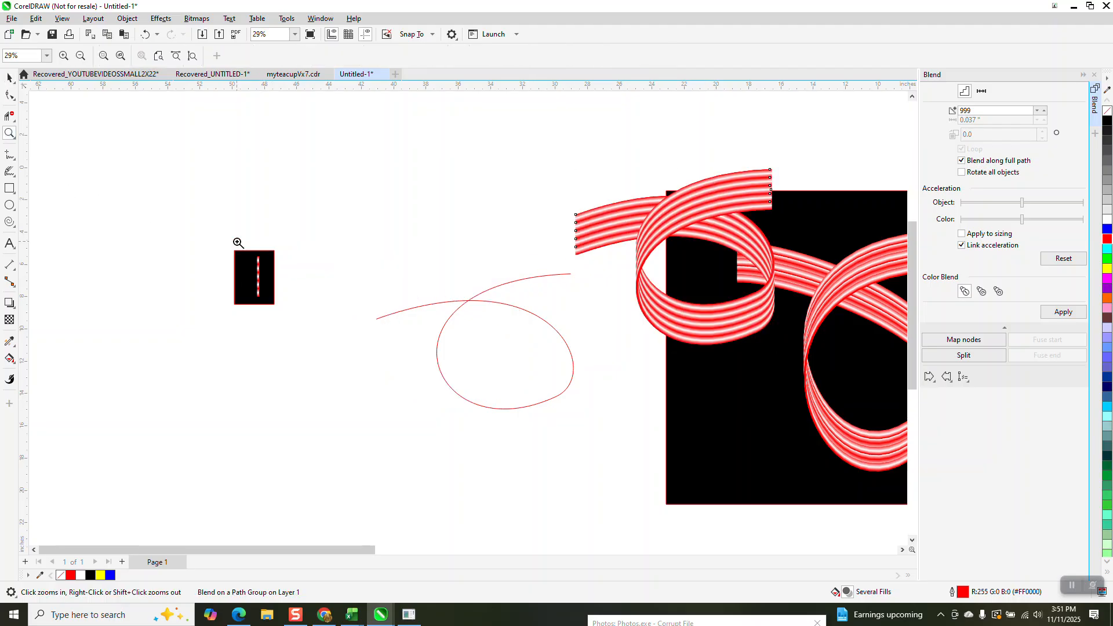
drag(236, 241, 299, 310)
click(9, 77)
click(218, 186)
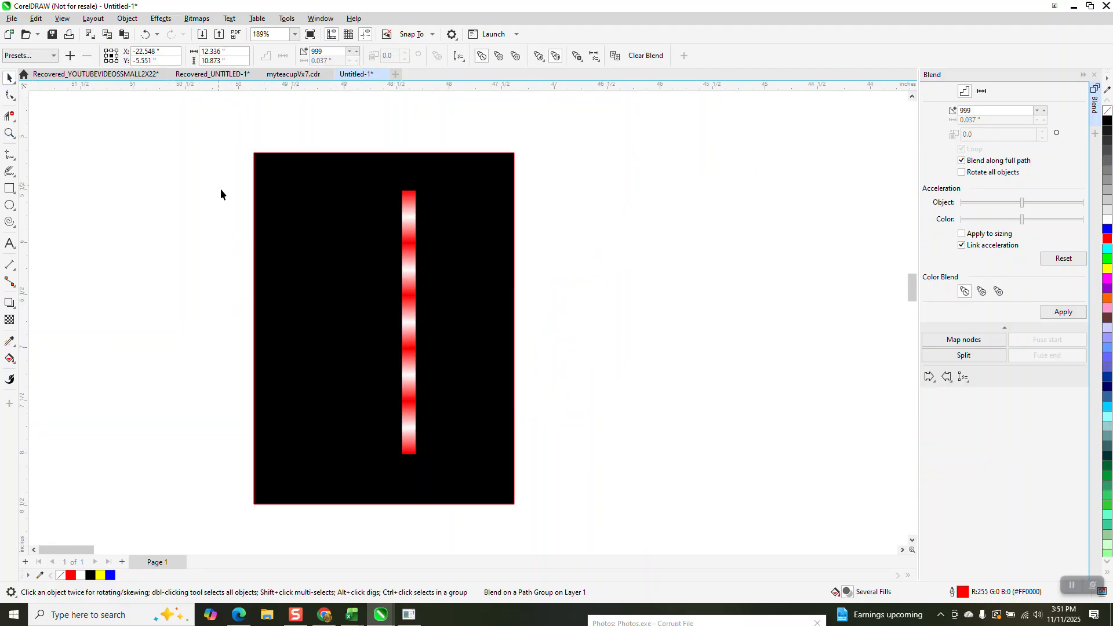
click(409, 220)
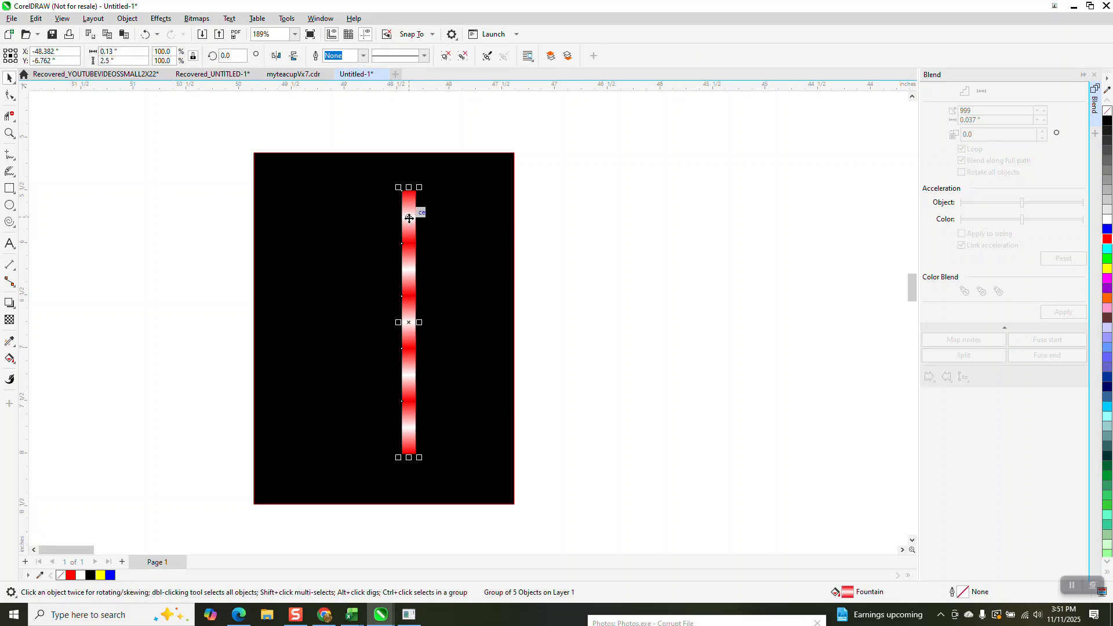
click(127, 18)
mouse_move(137, 208)
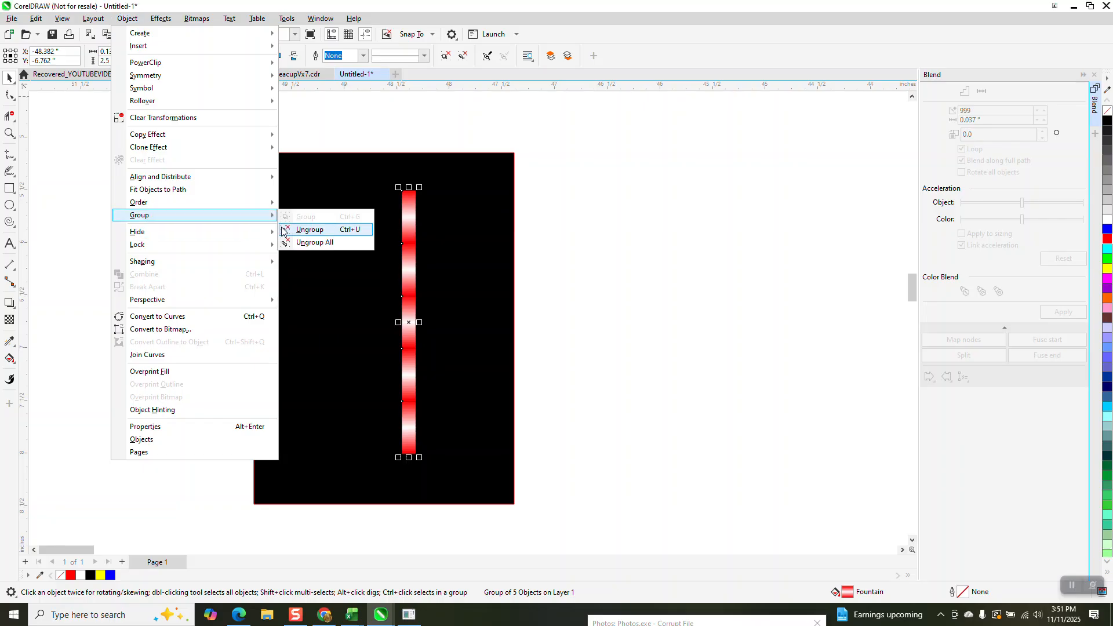
click(309, 229)
click(186, 230)
Step: Recolor the lower gradient end of the strip's top rectangle black and pull it slightly below the rectangle's edge
click(414, 219)
click(9, 133)
drag(373, 182, 611, 458)
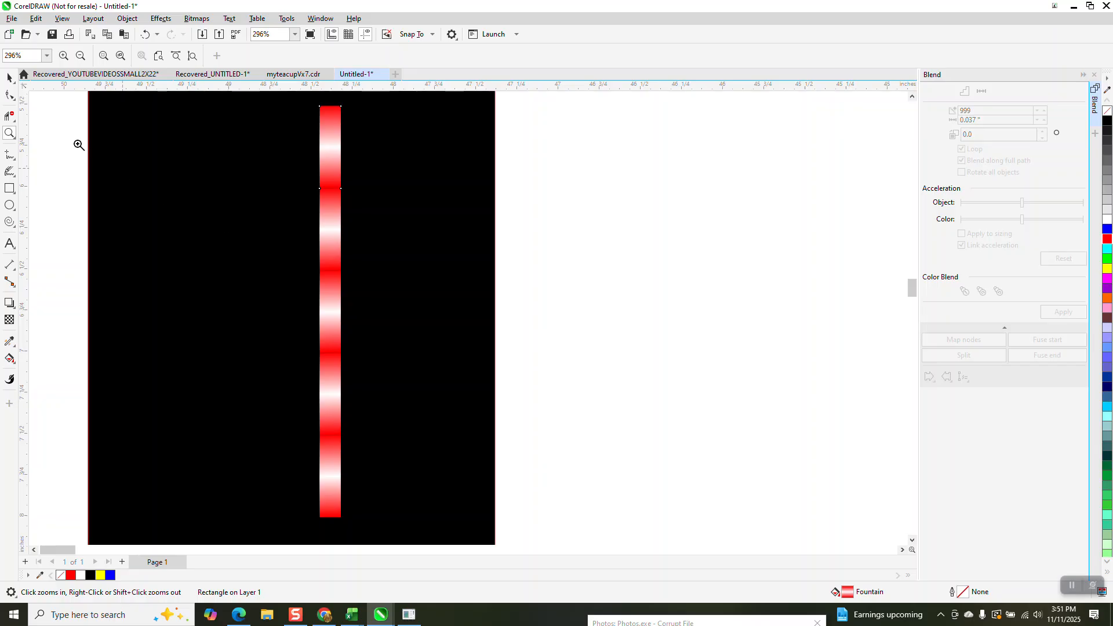
click(14, 363)
click(52, 357)
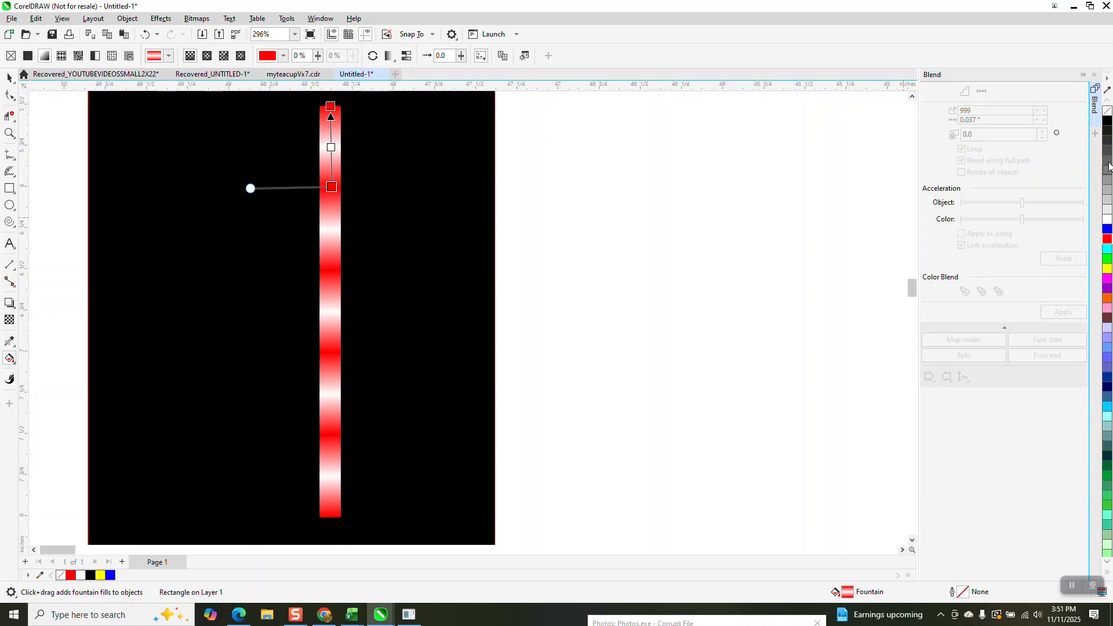
drag(1107, 130, 486, 209)
drag(335, 189, 333, 201)
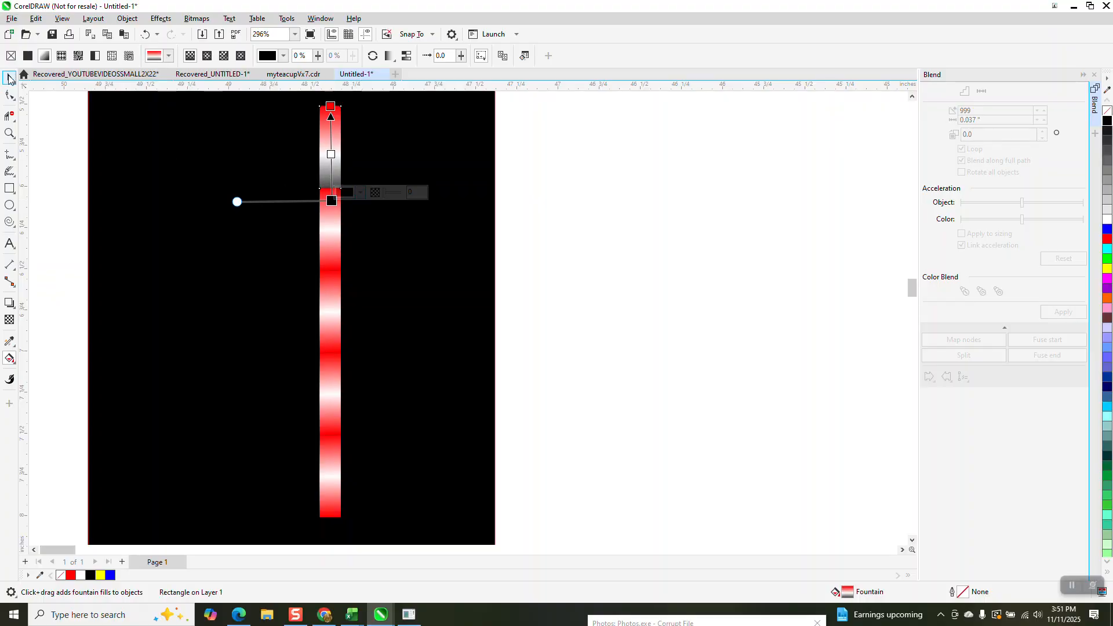
click(9, 77)
click(645, 228)
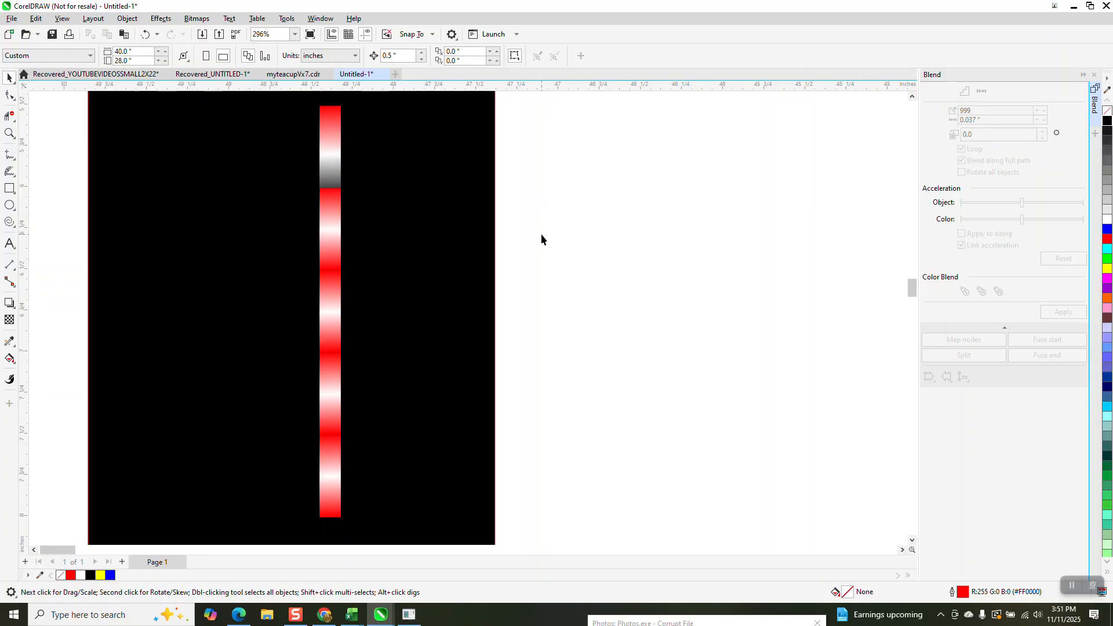
Step: Raise the white stop in the top rectangle's gradient, add a red stop below it, and bring the black end slightly closer
click(334, 156)
click(9, 358)
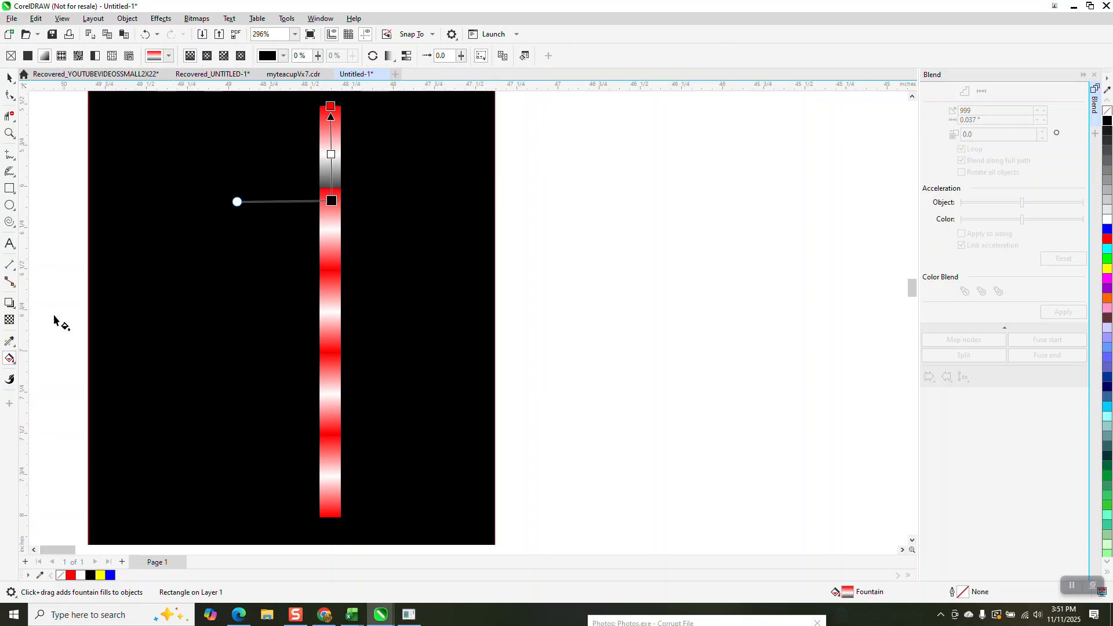
double_click(331, 147)
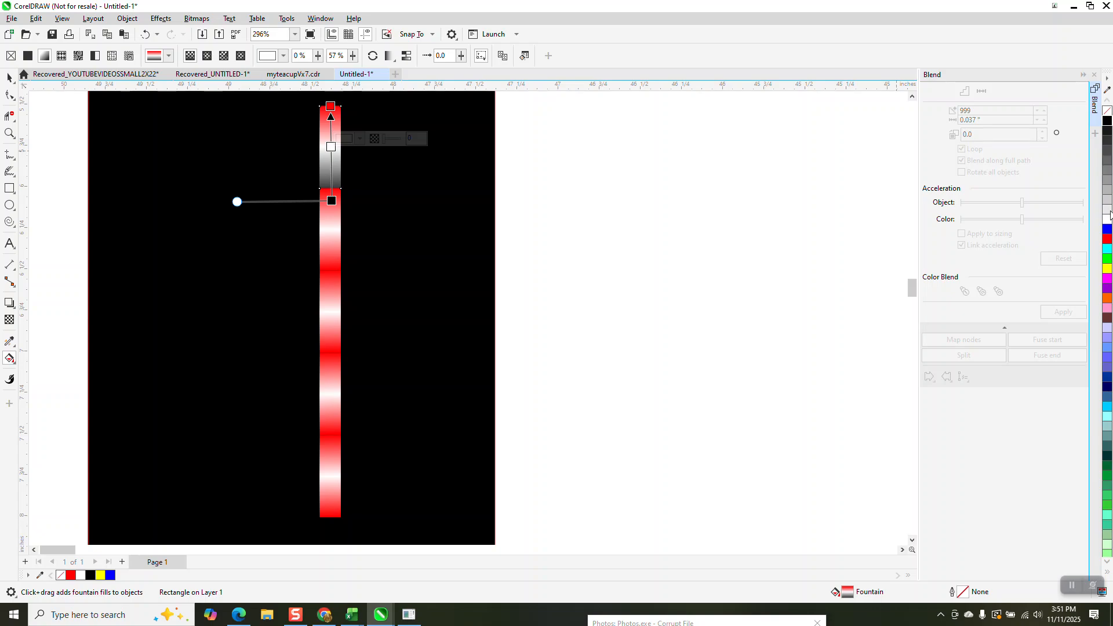
drag(1107, 238, 331, 165)
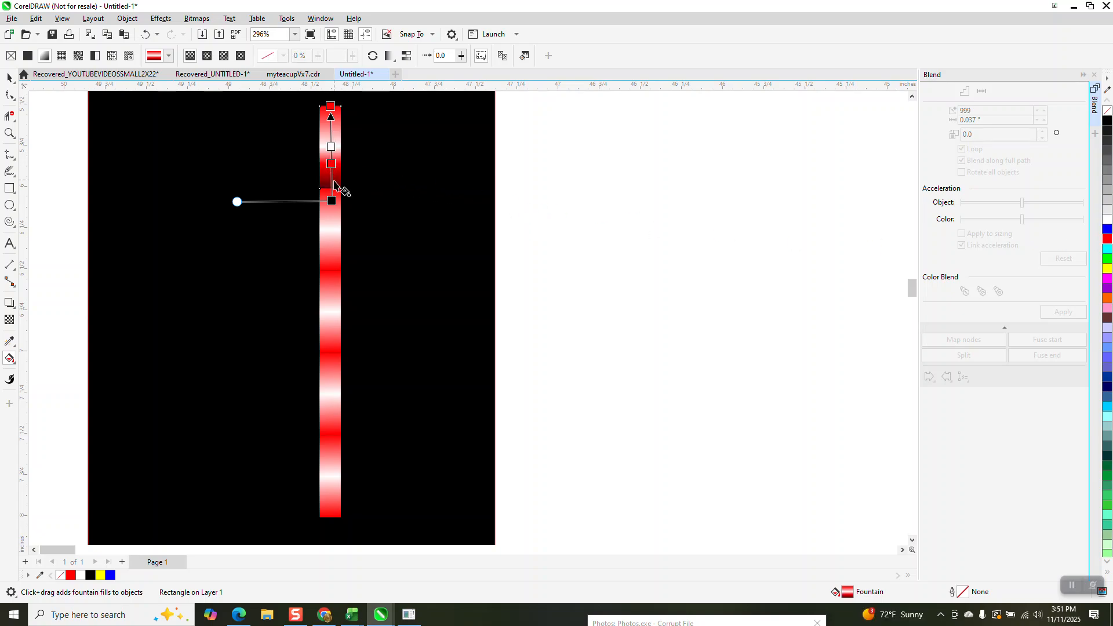
drag(332, 201, 331, 195)
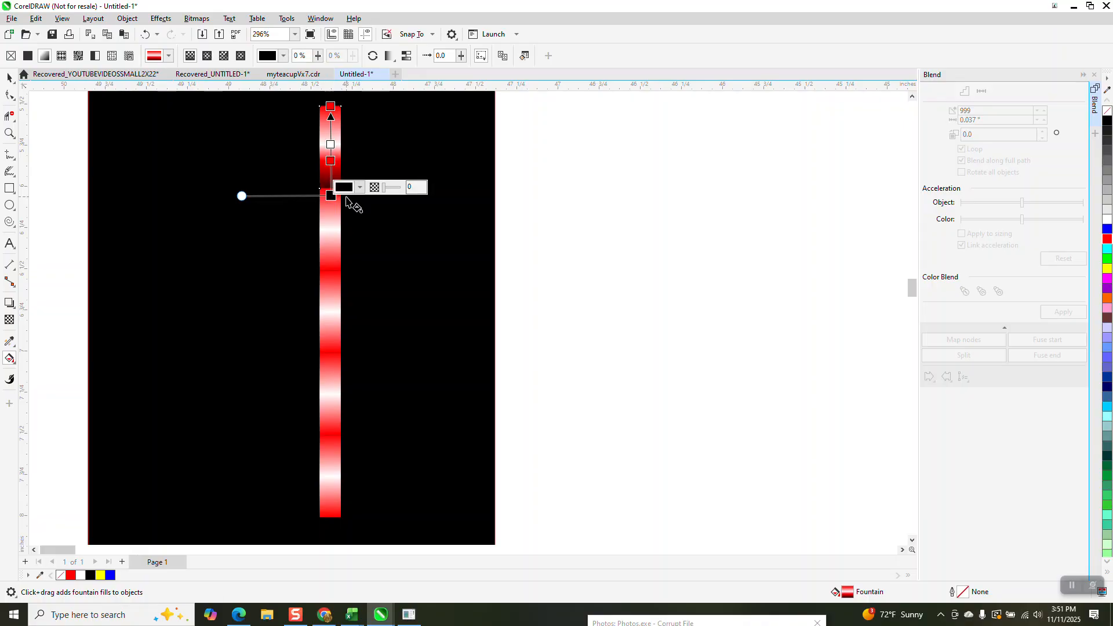
click(9, 77)
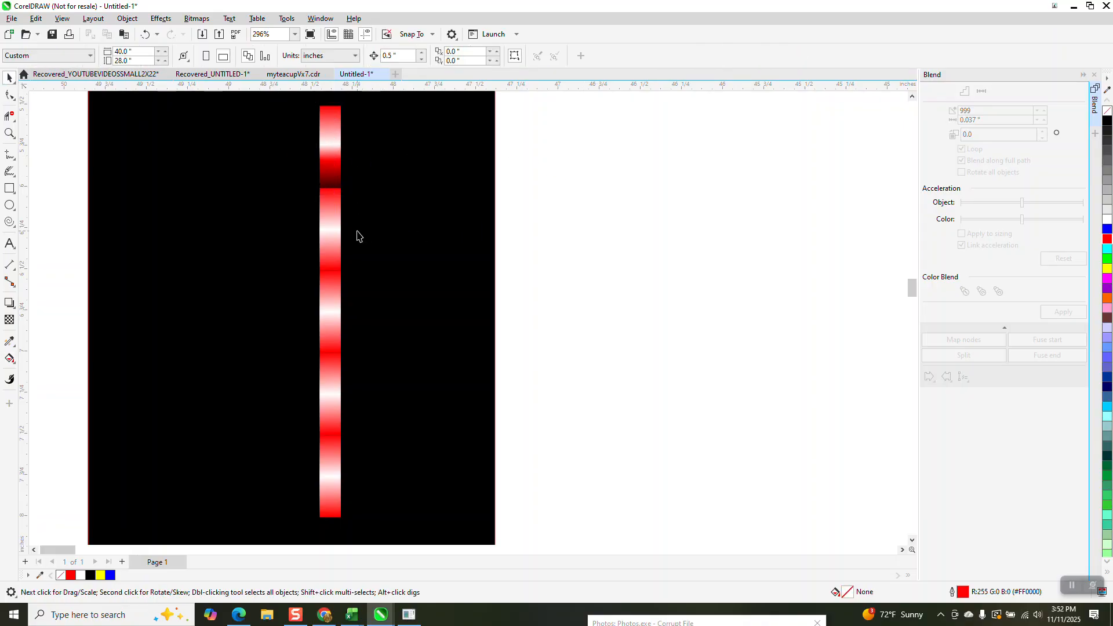
Step: Delete the four plain red-and-white rectangles beneath the newly shaded top rectangle
click(337, 230)
drag(338, 228, 337, 297)
key(Delete)
click(326, 388)
key(Delete)
click(325, 453)
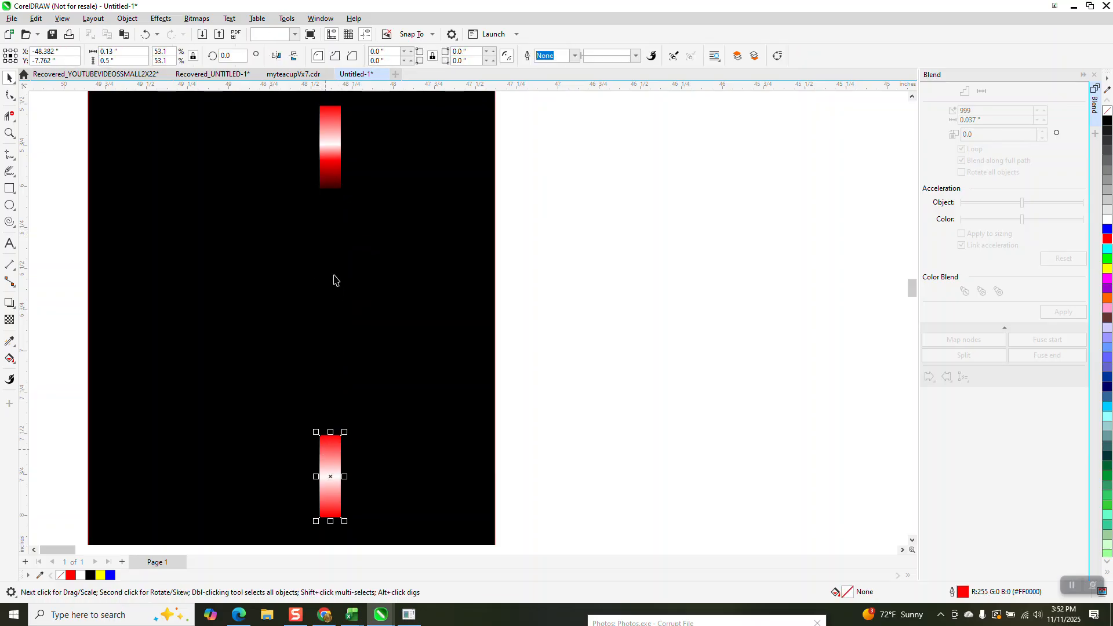
key(Delete)
Step: Duplicate the shaded rectangle directly below itself and mirror the copy vertically
click(333, 158)
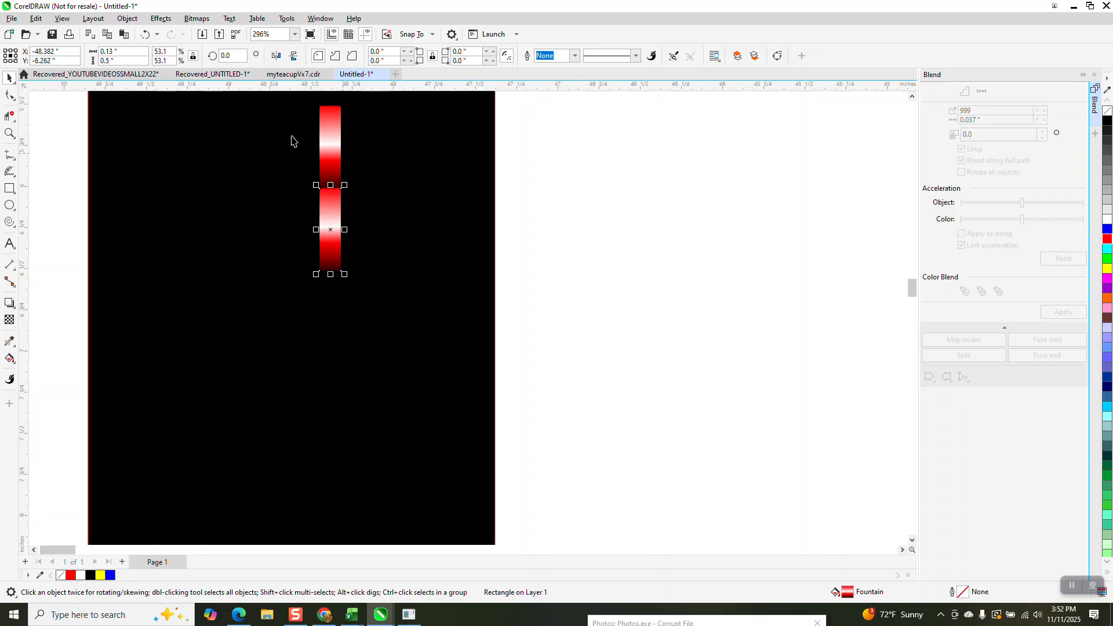
click(294, 57)
click(509, 193)
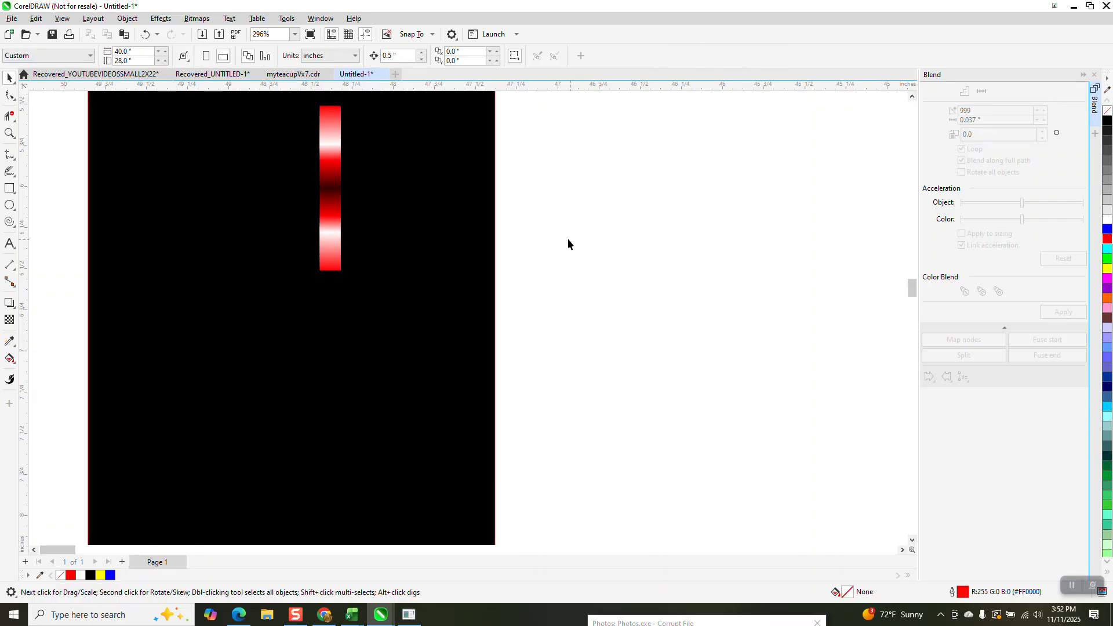
Step: Duplicate the mirrored pair of rectangles directly below and flip the third rectangle in the strip vertically
drag(521, 105, 228, 277)
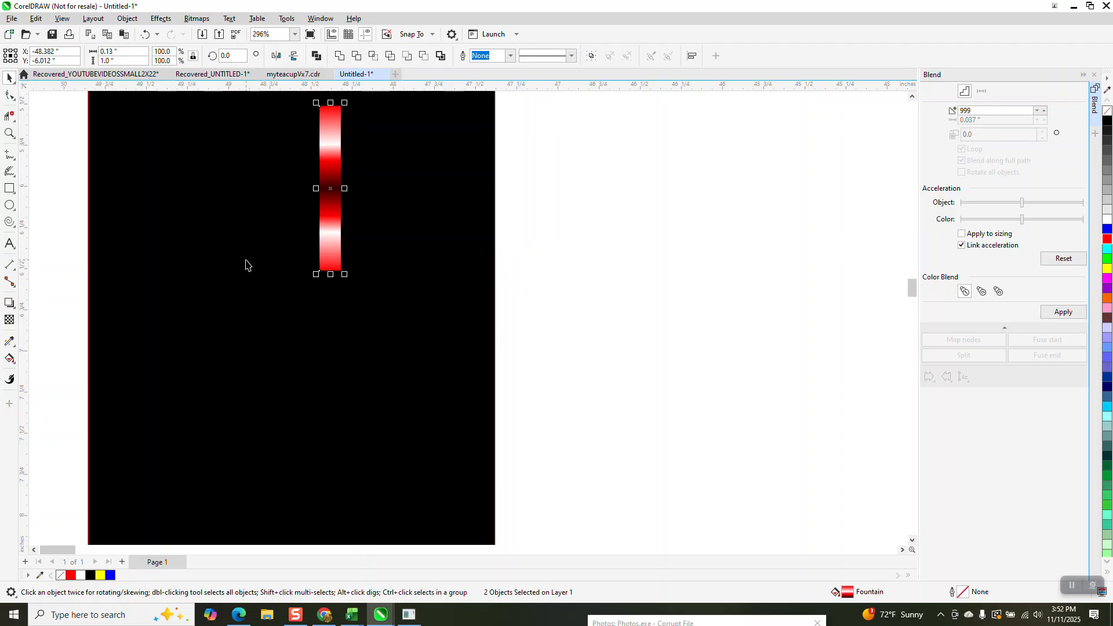
key(ctrl+d)
key(ctrl+d)
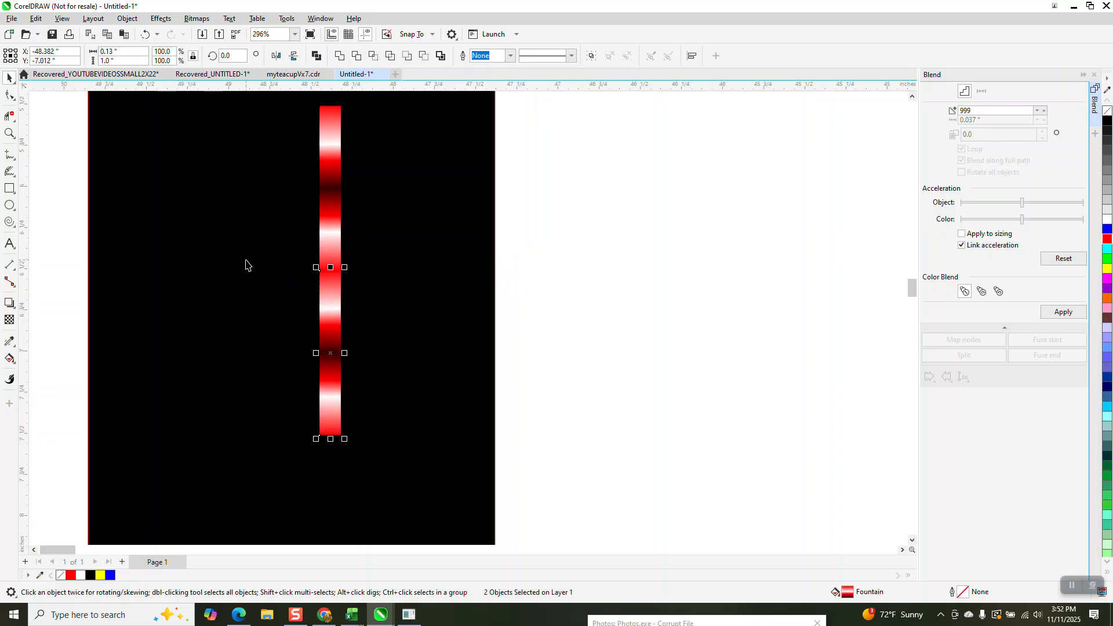
click(337, 345)
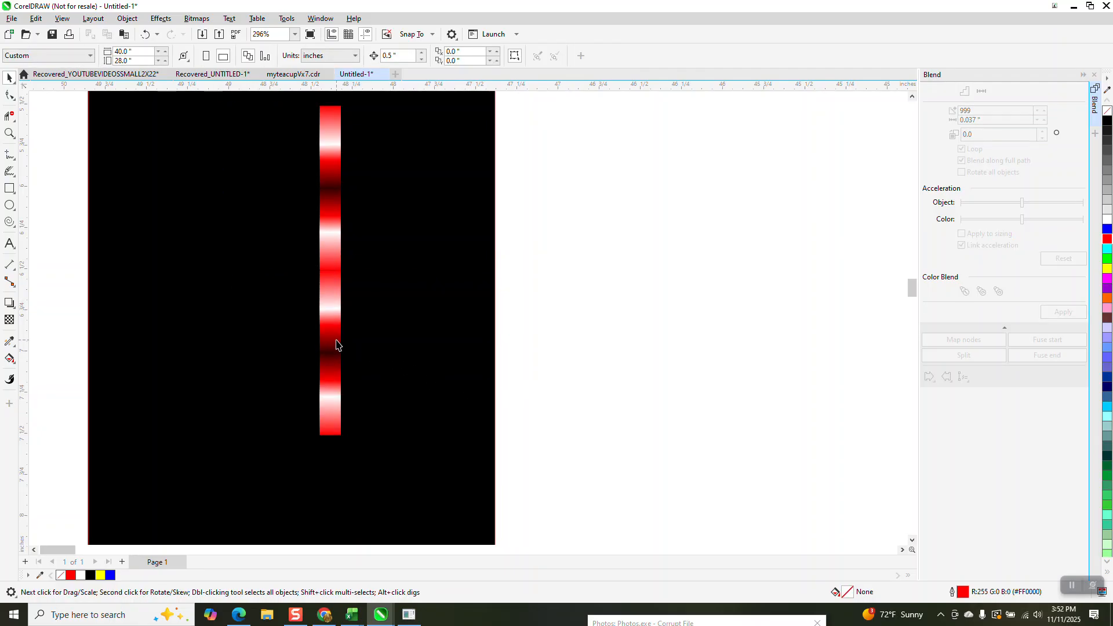
click(293, 56)
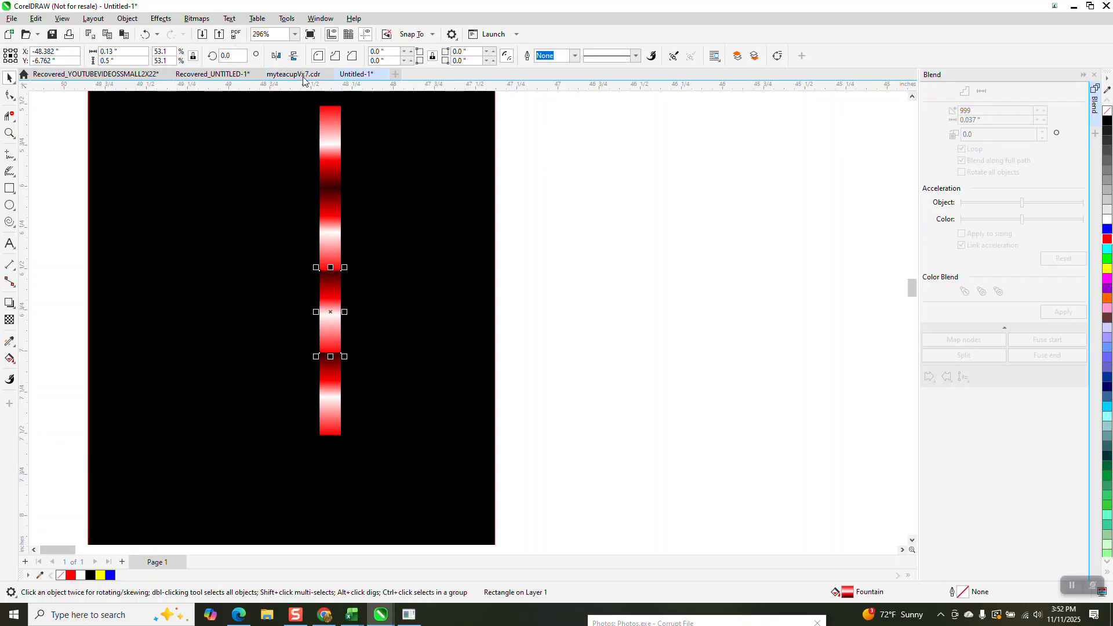
click(325, 393)
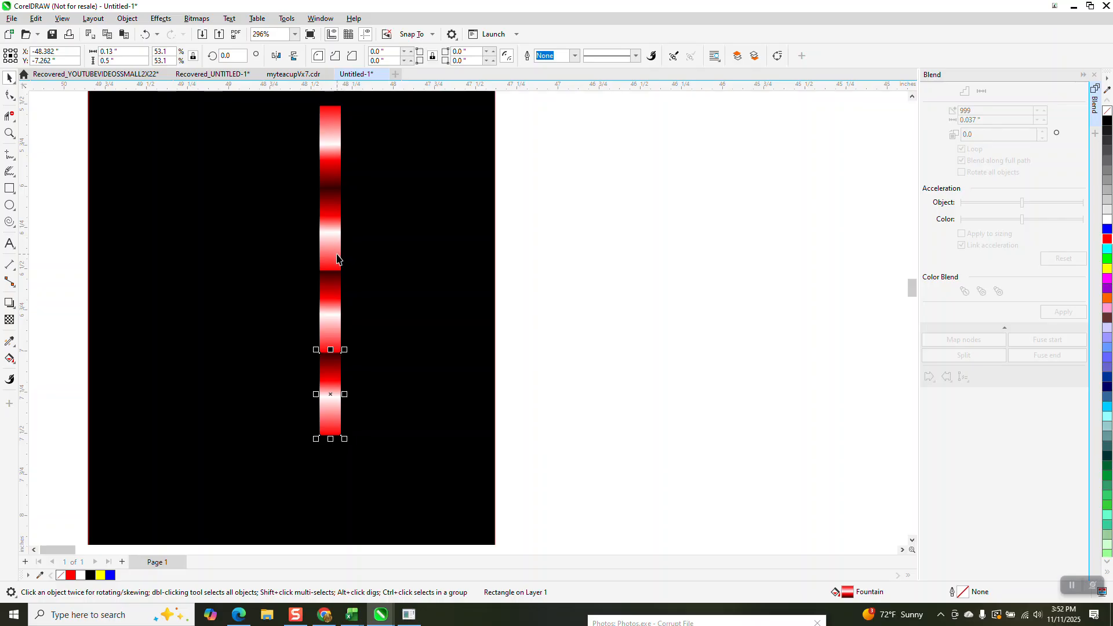
Step: Delete the three duplicated rectangles, leaving only the top shaded one
click(326, 318)
key(Delete)
click(328, 369)
key(Delete)
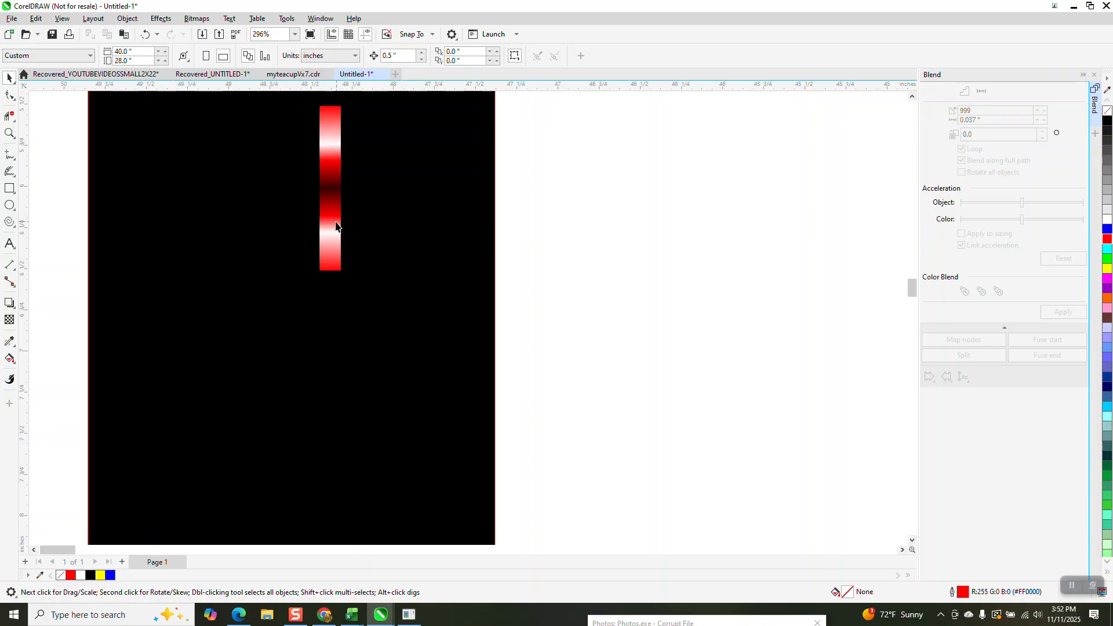
click(334, 219)
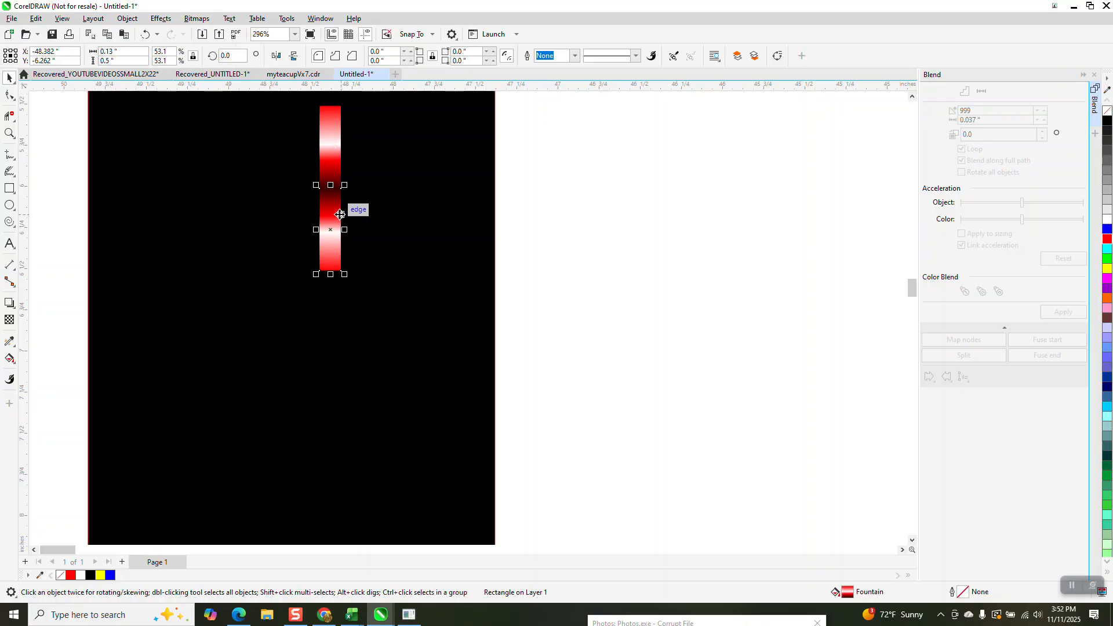
key(Delete)
Step: Recolor the remaining rectangle's upper gradient end black and add a red stop between it and the white stop
click(330, 169)
click(10, 358)
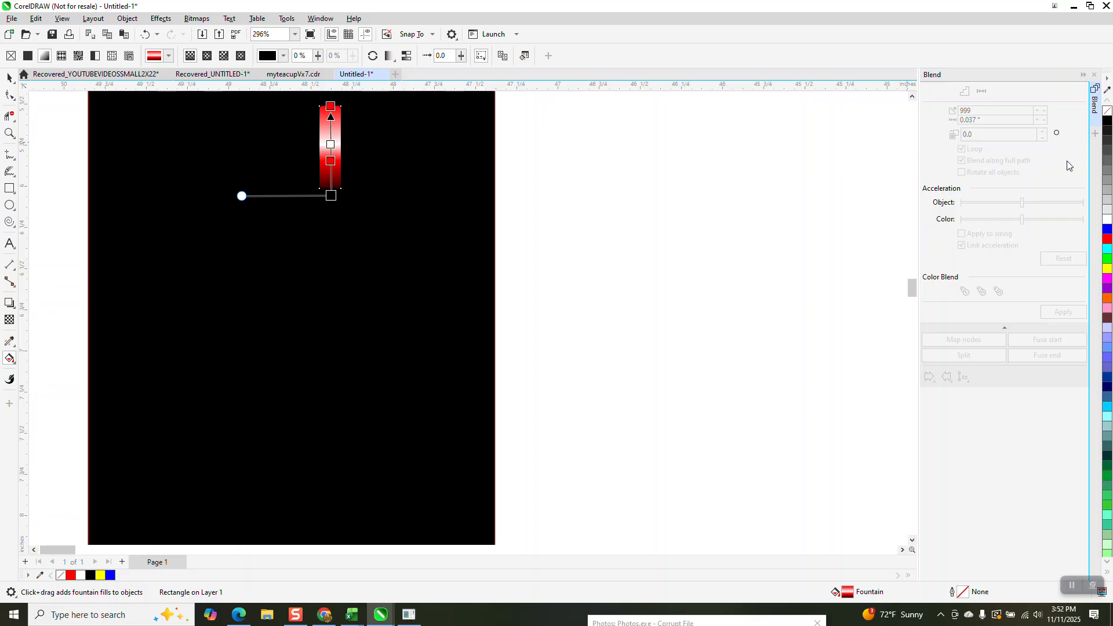
drag(352, 108, 330, 107)
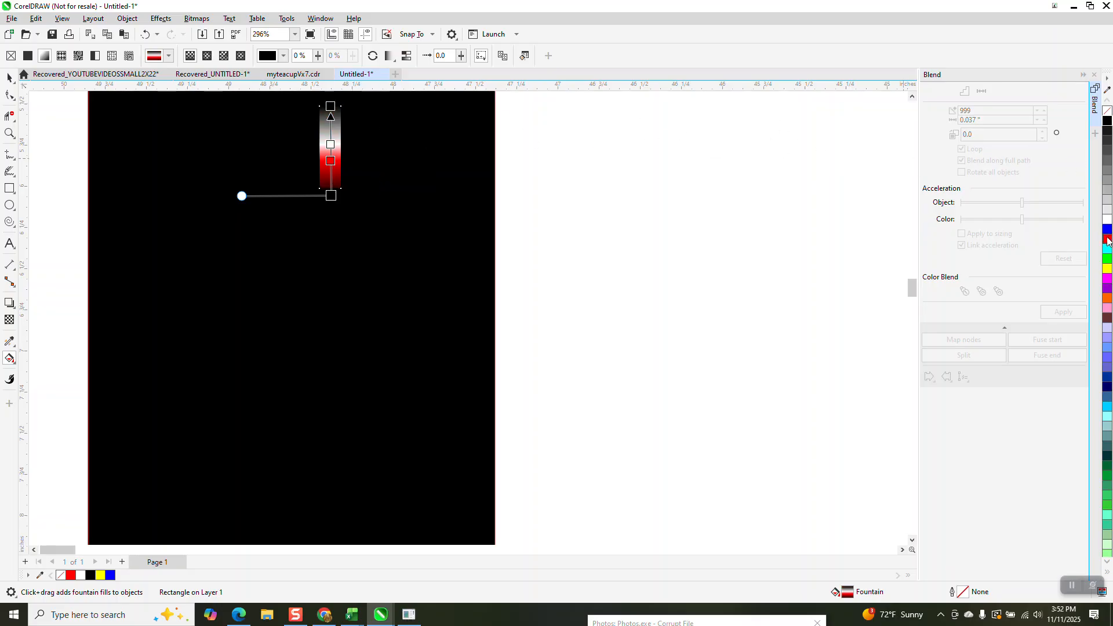
drag(782, 208, 331, 134)
Step: Move the white gradient stop to the 54% position, centered between the two red stops
click(9, 133)
drag(275, 106, 390, 211)
scroll(335, 138, down, 4)
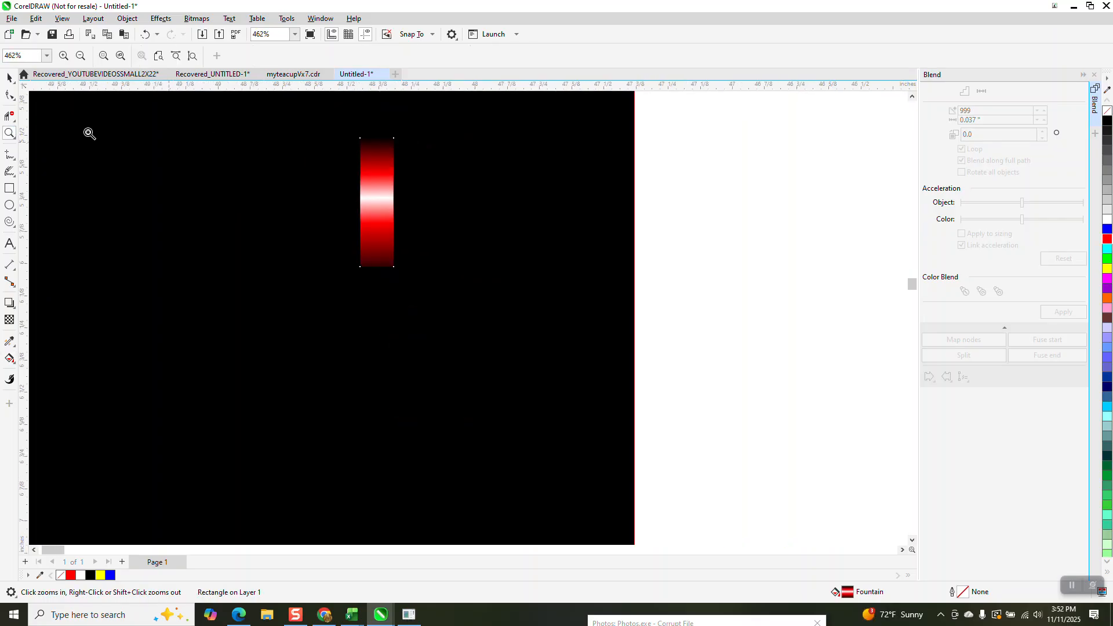
click(9, 358)
click(378, 230)
drag(377, 198, 377, 202)
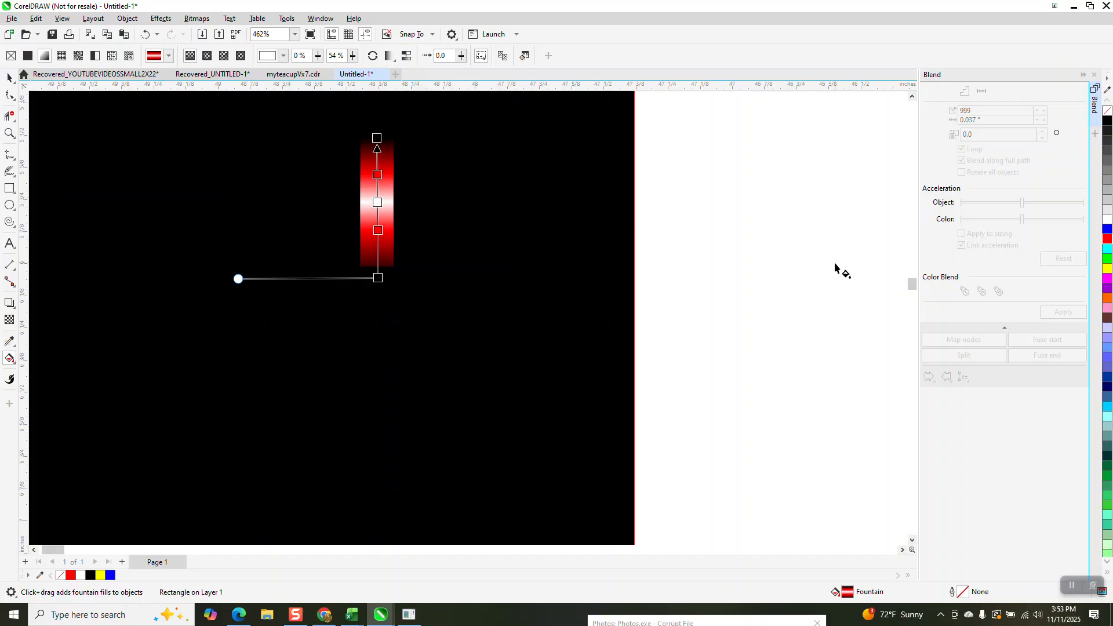
key(Escape)
Step: Duplicate the black-red-white rectangle edge to edge downward until five are stacked, and select all five
click(10, 77)
drag(680, 124, 319, 300)
key(ctrl+d)
key(Down)
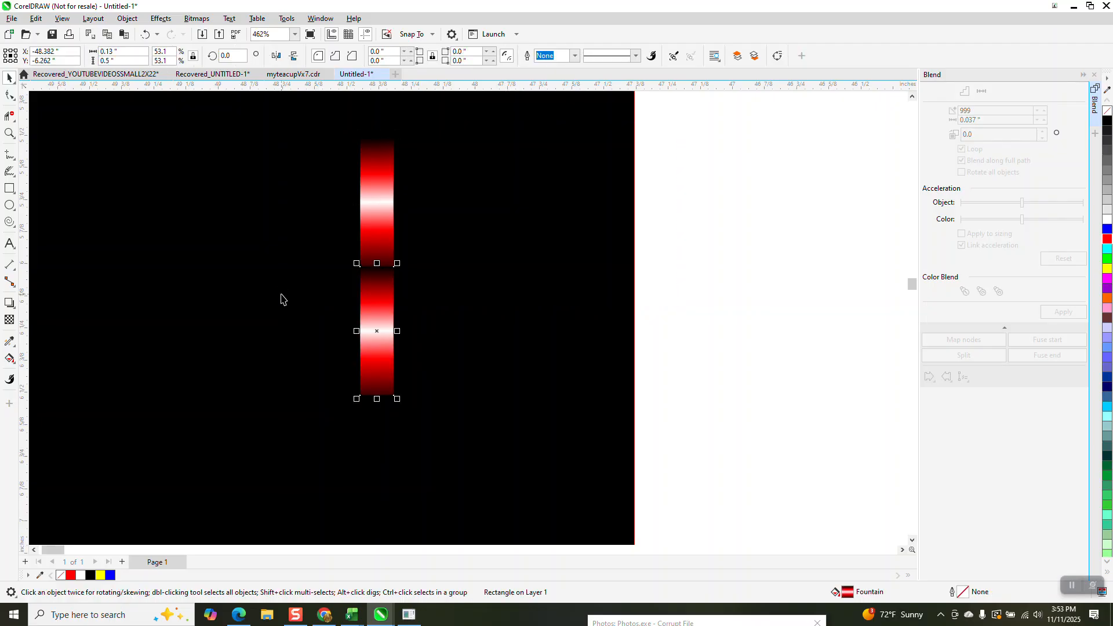
scroll(348, 282, down, 2)
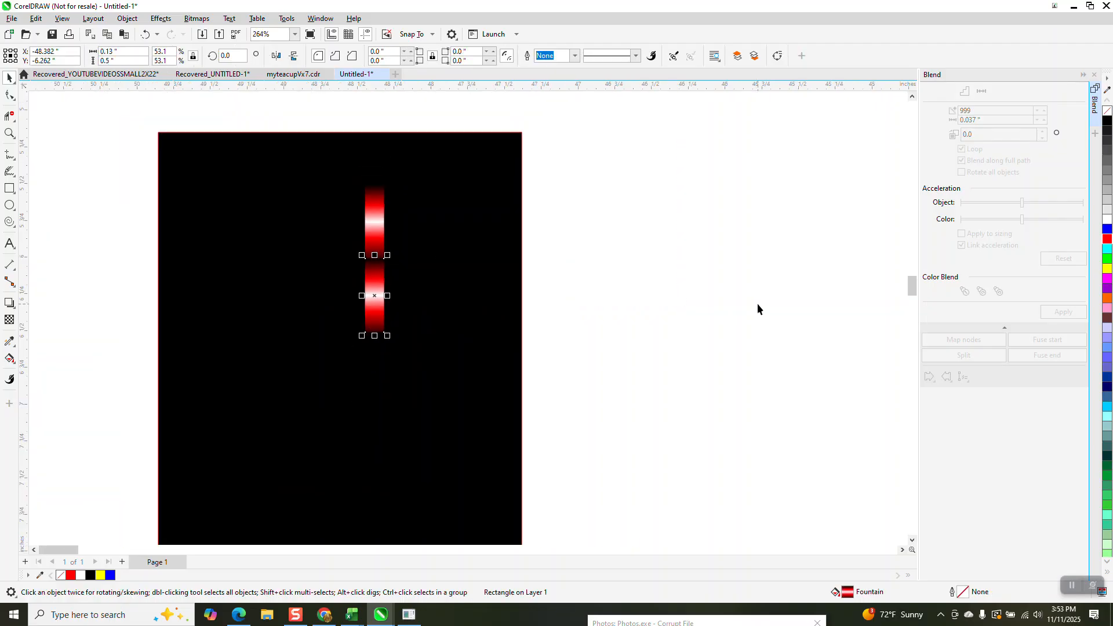
key(ctrl+d)
key(ctrl+d)
key(ctrl+d)
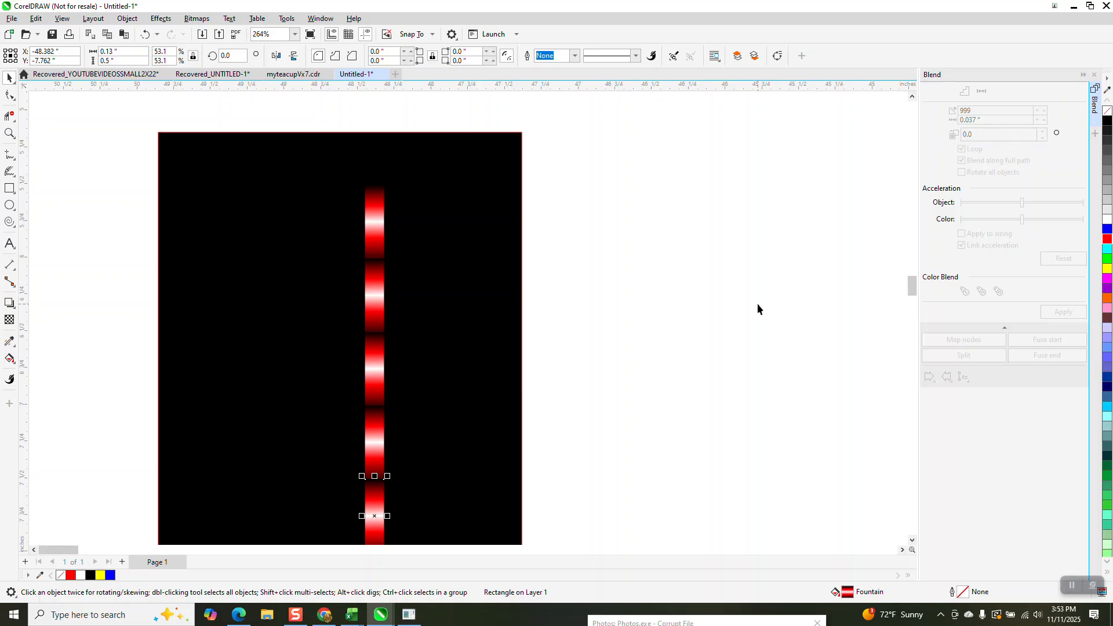
scroll(639, 308, down, 1)
drag(591, 192, 335, 559)
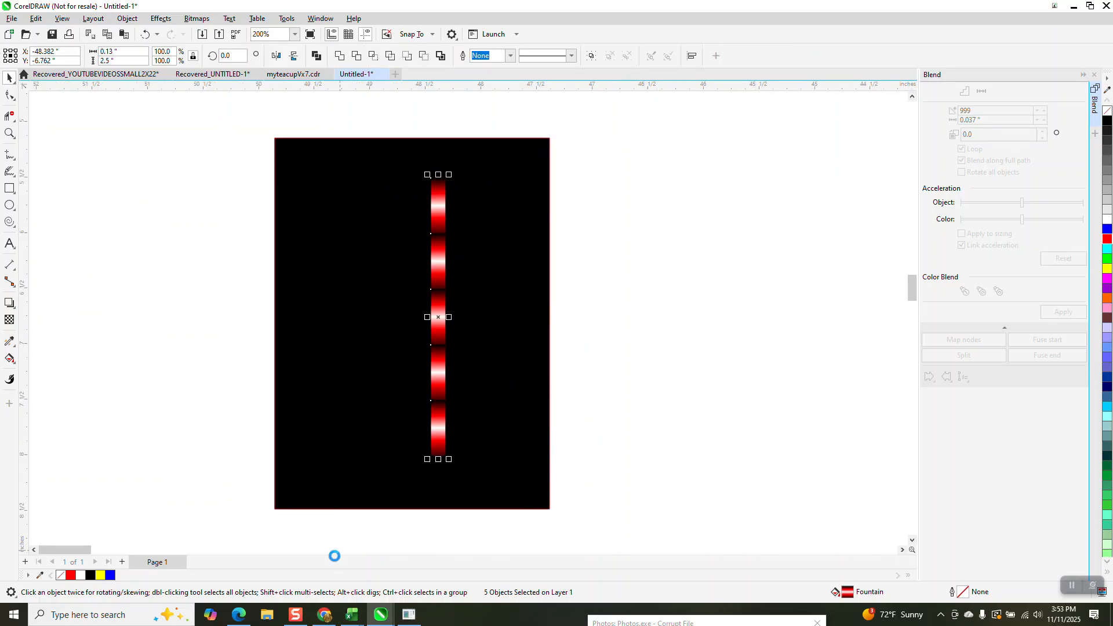
Step: Group the five stacked black-red-white rectangles and place a copy of the group about 3.7 in to the right
key(ctrl+g)
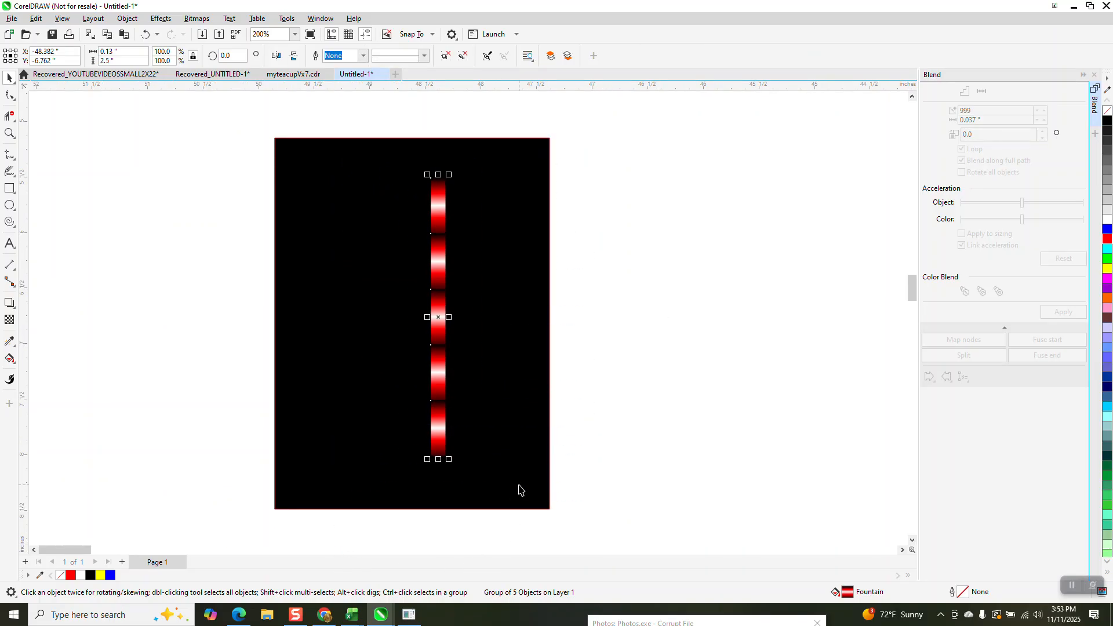
drag(439, 325, 848, 323)
scroll(421, 286, down, 2)
Step: Move the black rectangle clear of the striped groups and blend the two groups together with 999 steps
drag(462, 218, 288, 239)
drag(372, 175, 807, 467)
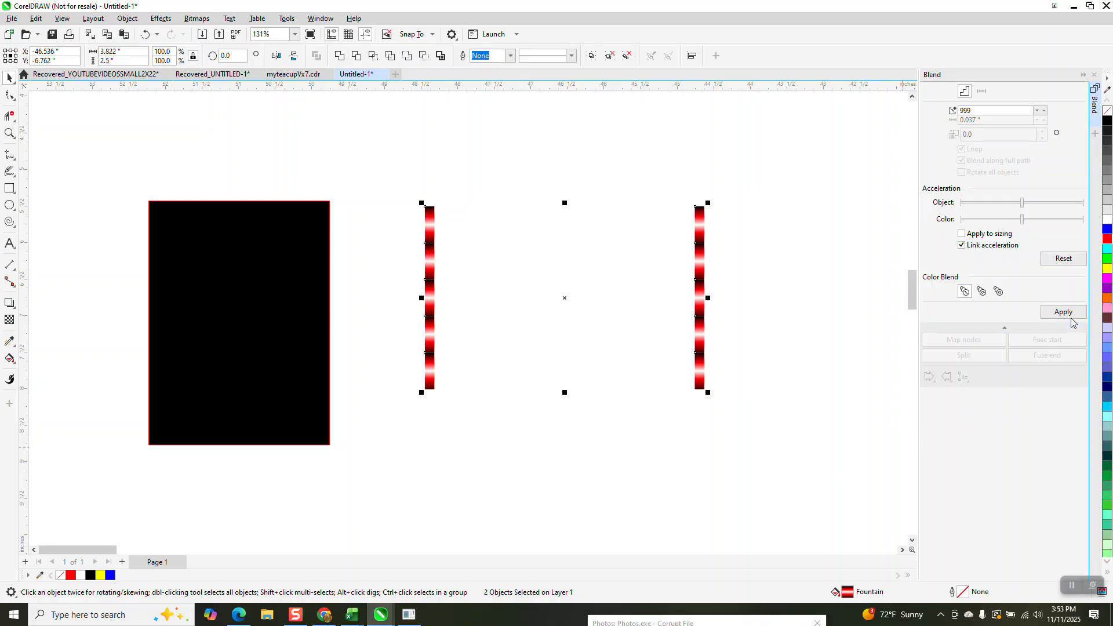
scroll(777, 377, down, 2)
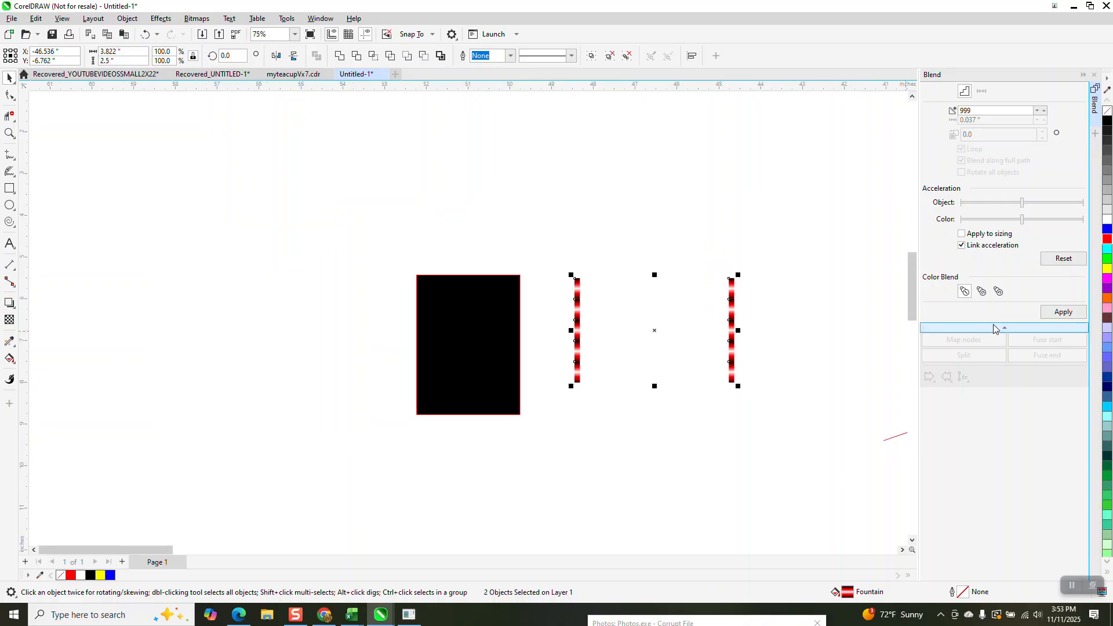
click(1059, 312)
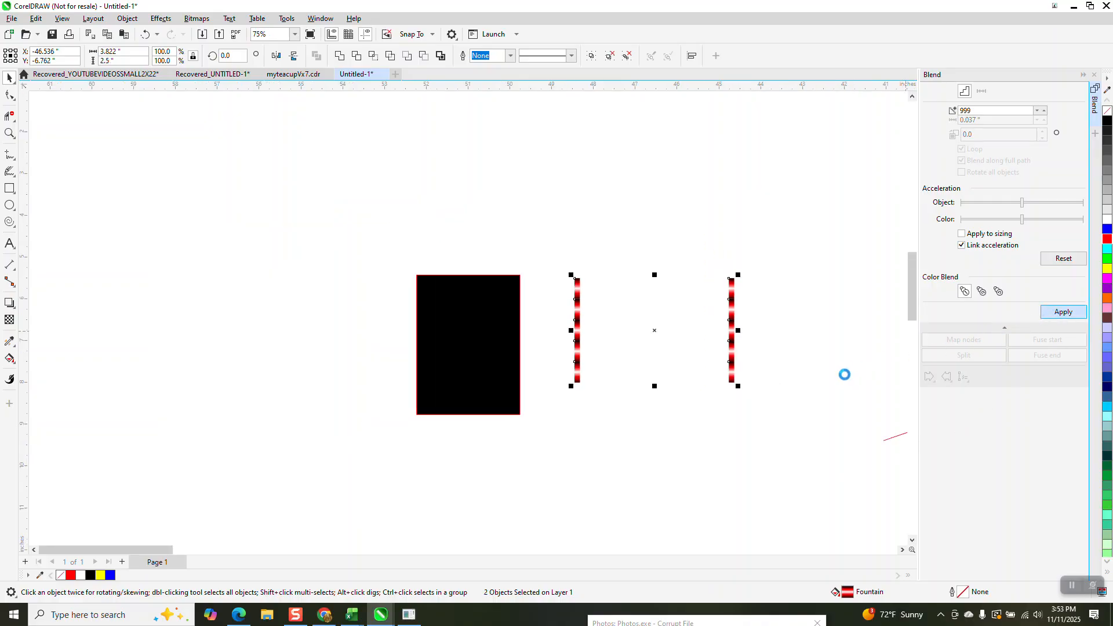
scroll(506, 430, down, 1)
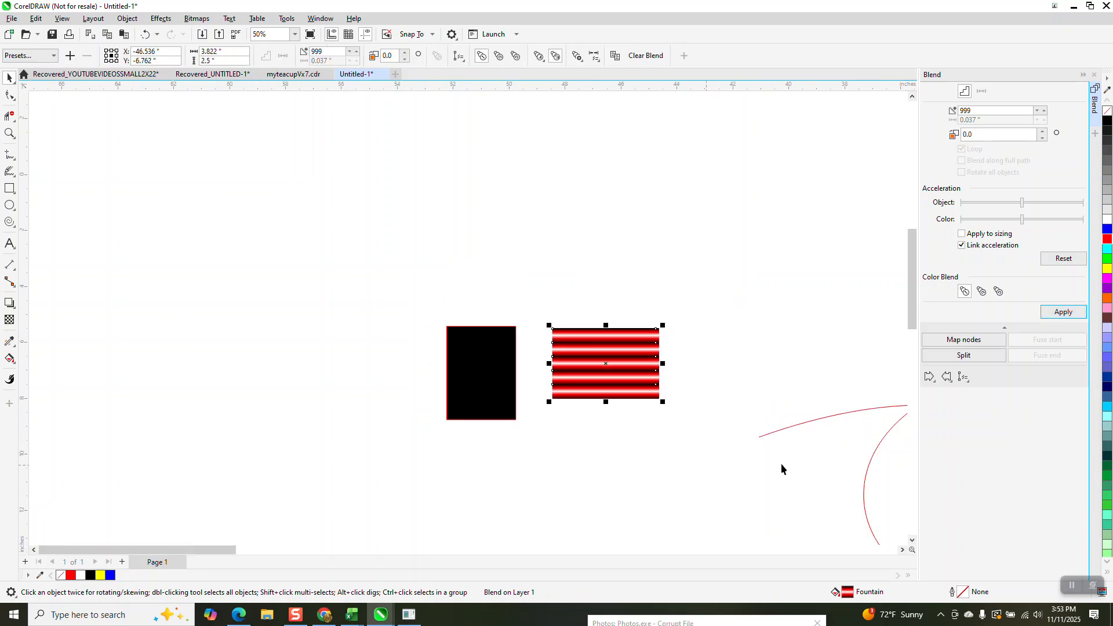
Step: Assign the looping freehand curve as the blend's new path and apply the blend along the full path
click(964, 377)
click(980, 390)
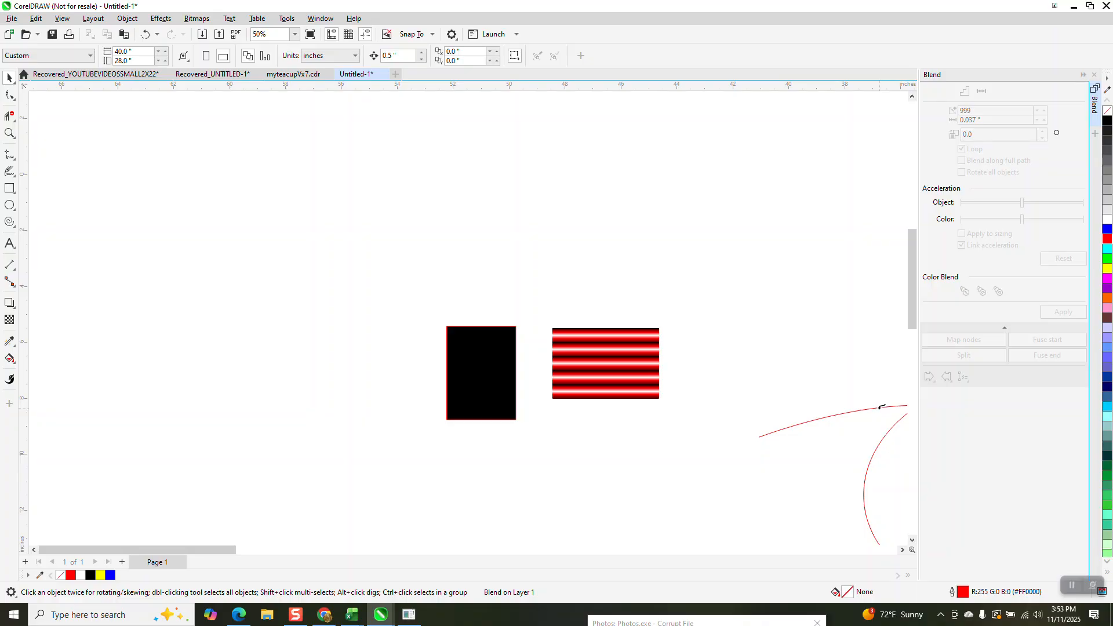
click(882, 409)
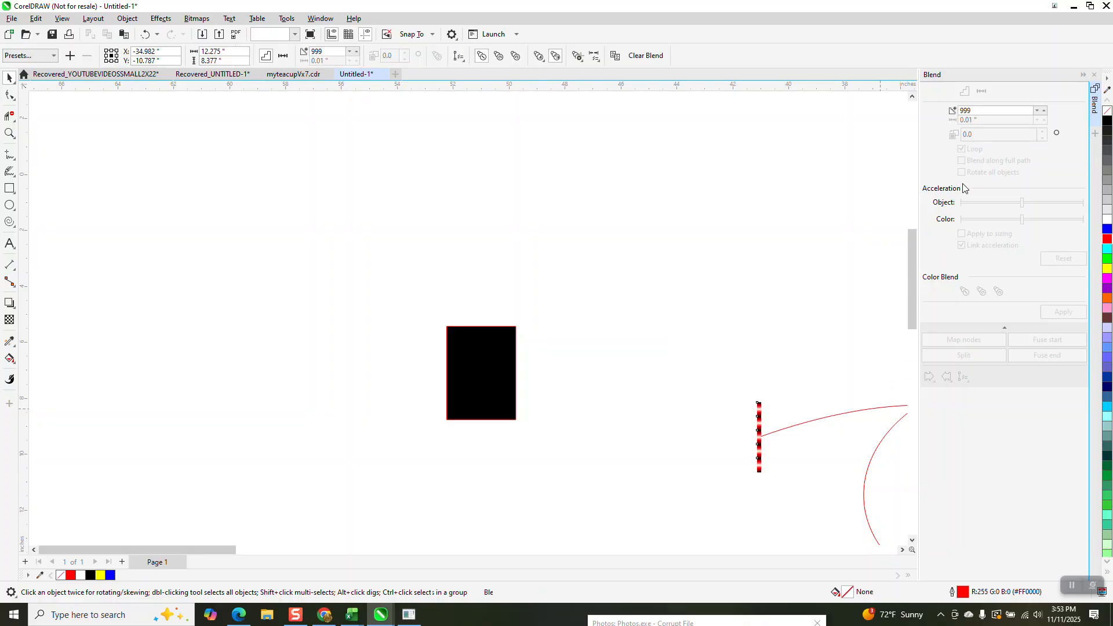
click(1053, 314)
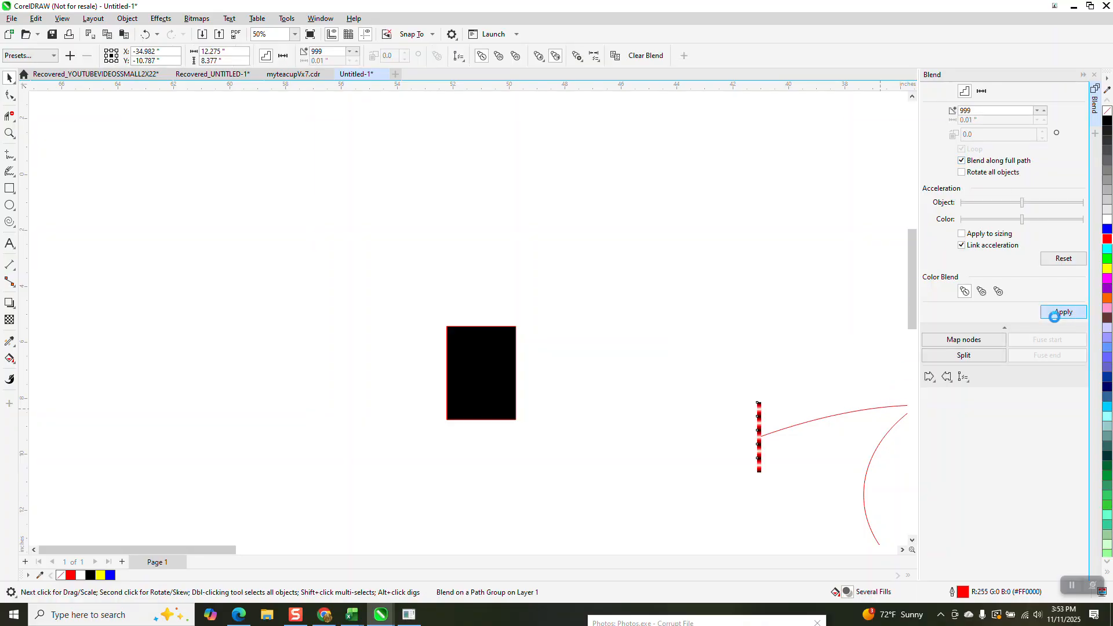
scroll(230, 249, down, 2)
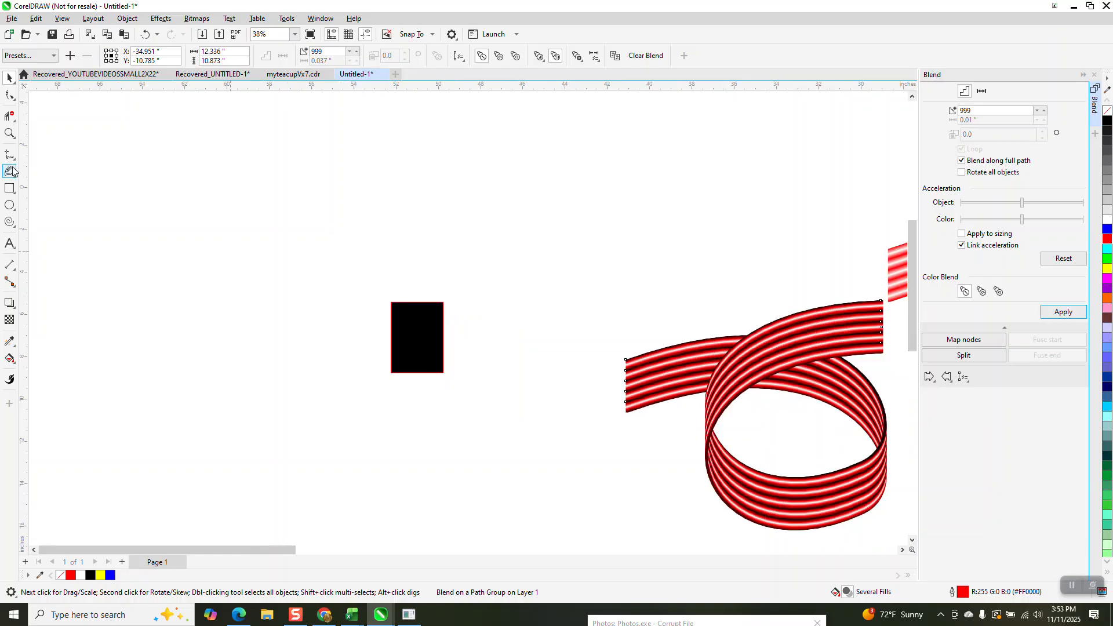
Step: Enlarge the black rectangle to about 14 in wide and position it as a backdrop behind the new striped ribbon loop
click(14, 138)
scroll(406, 251, down, 1)
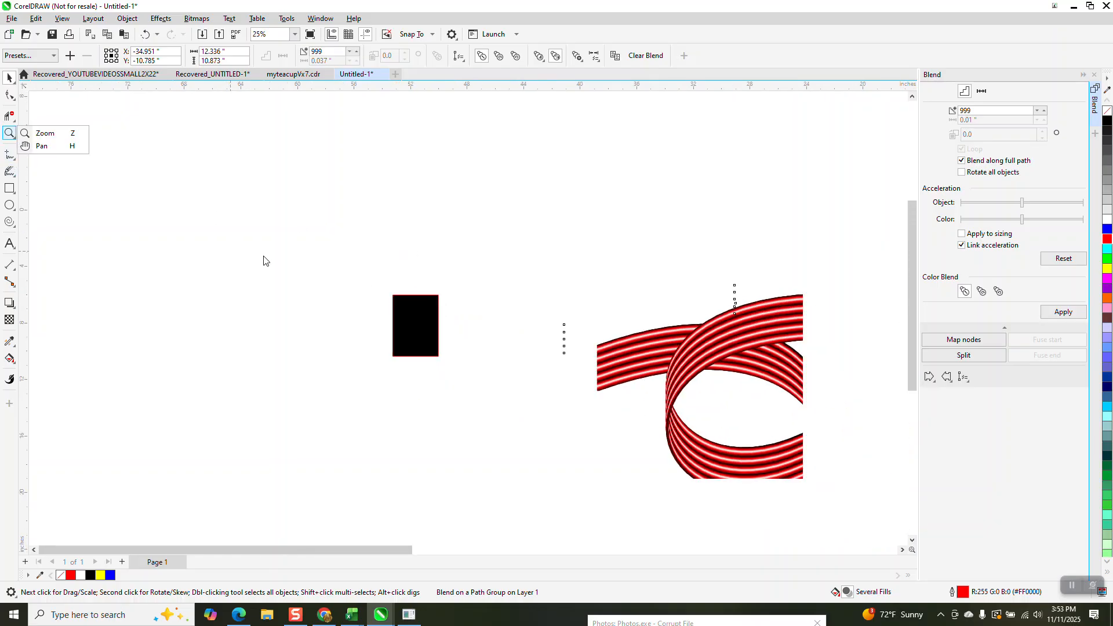
click(14, 81)
click(36, 77)
click(396, 315)
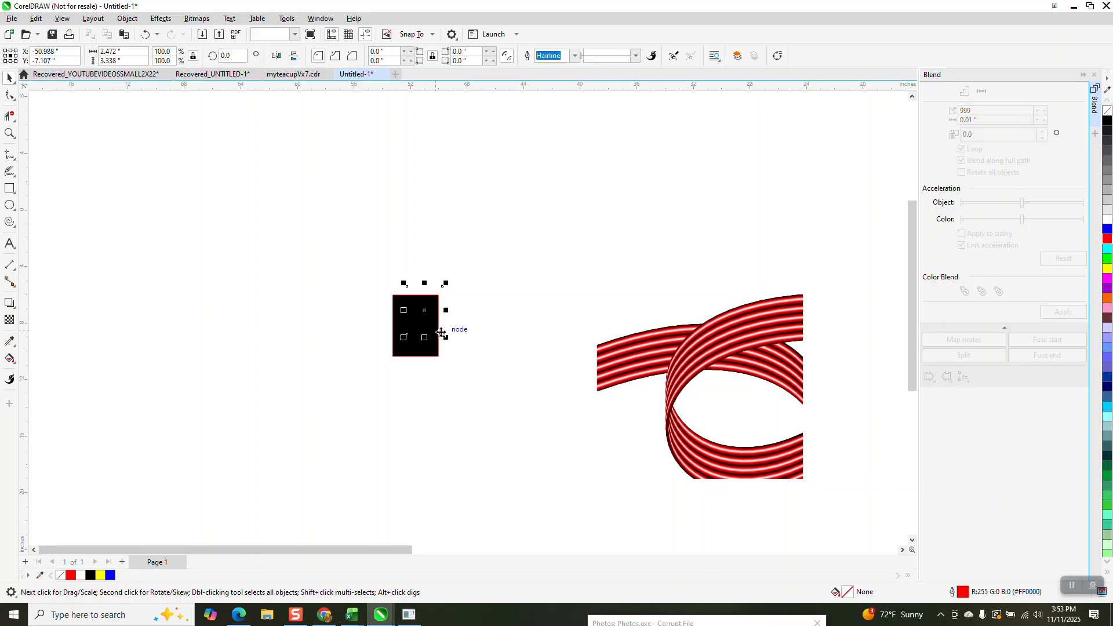
drag(427, 316, 674, 498)
drag(567, 384, 752, 373)
key(z)
drag(566, 294, 787, 422)
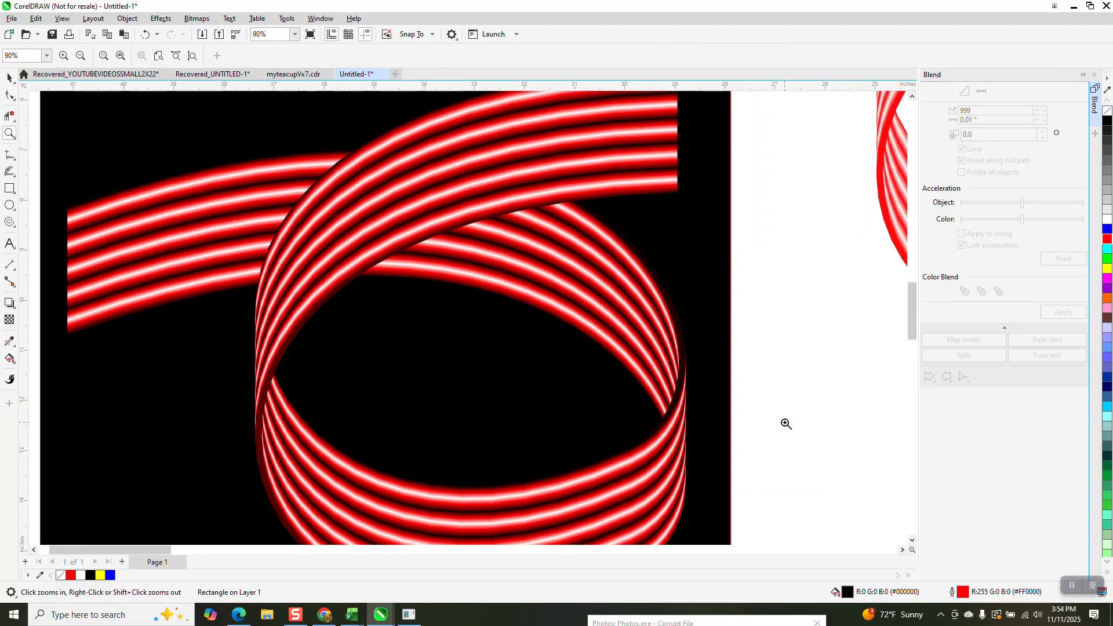
scroll(582, 397, down, 1)
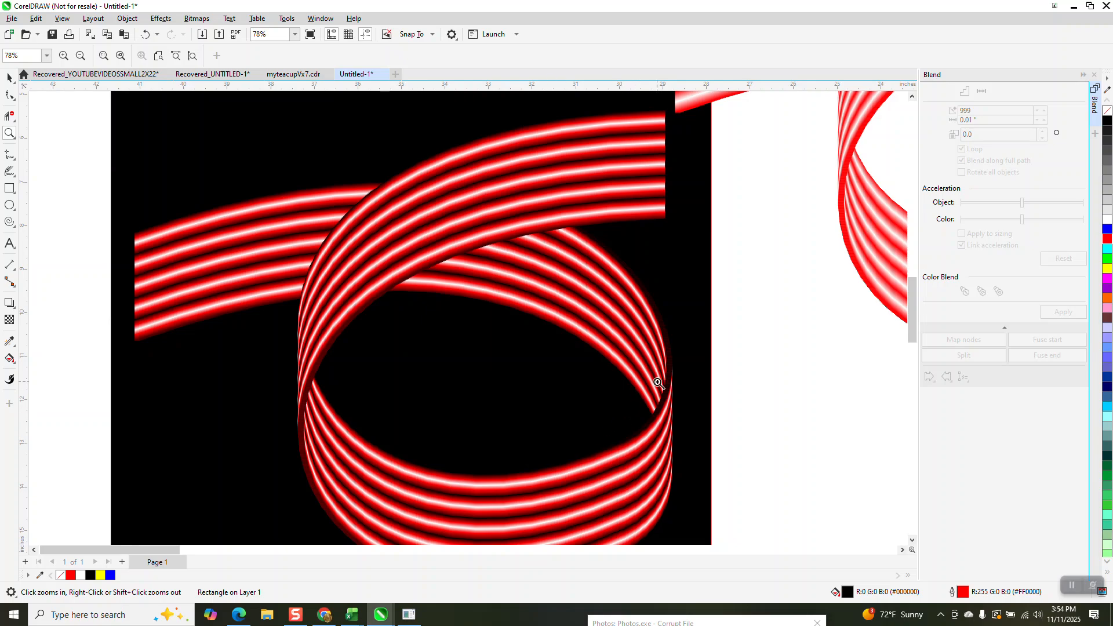
scroll(658, 382, down, 1)
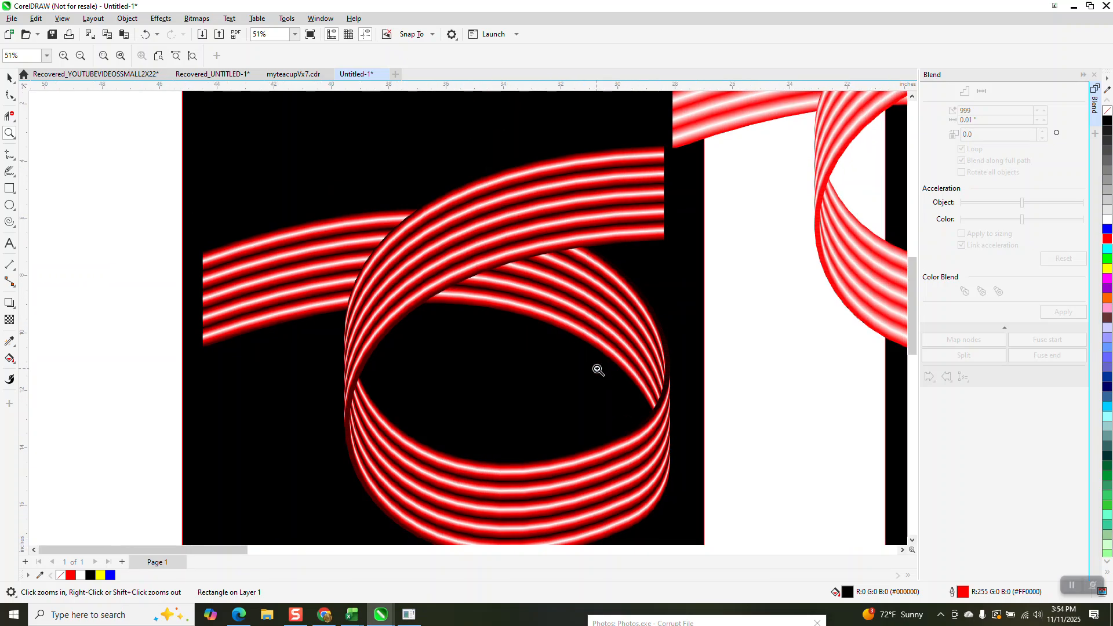
scroll(597, 369, down, 1)
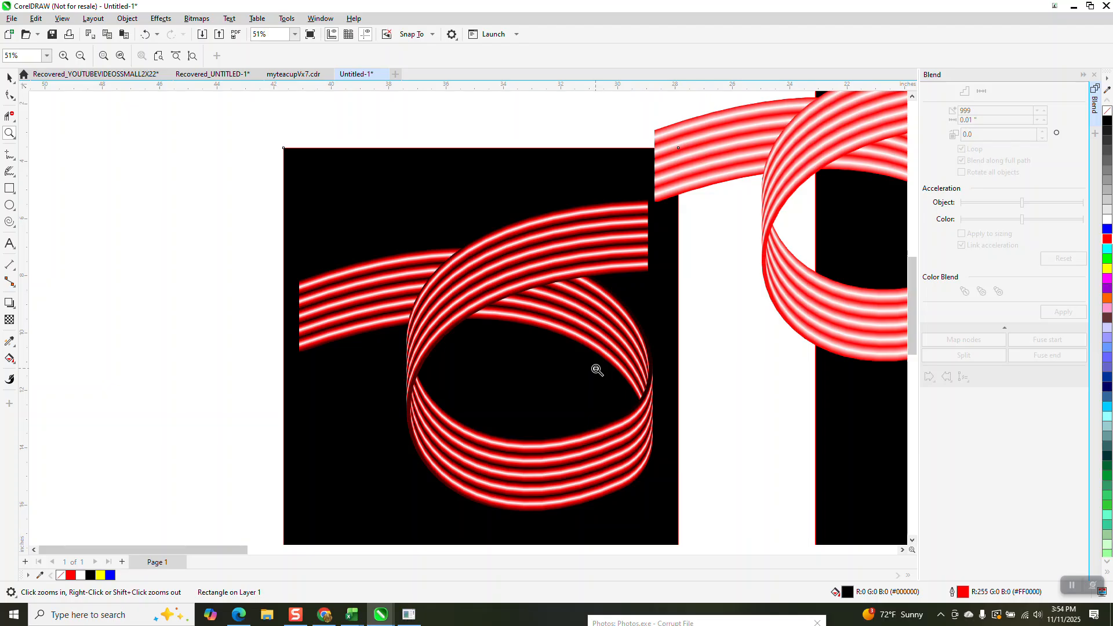